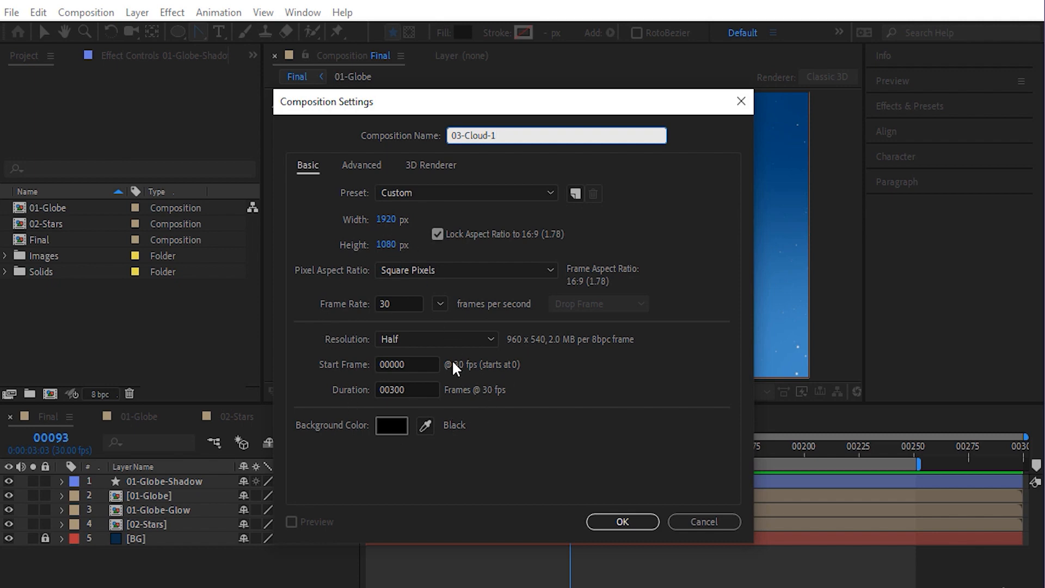
# Create the composition 03-Cloud-1 at 1920 × 1080 px and 30 fps, with a duration of 300 frames
pyautogui.click(614, 521)
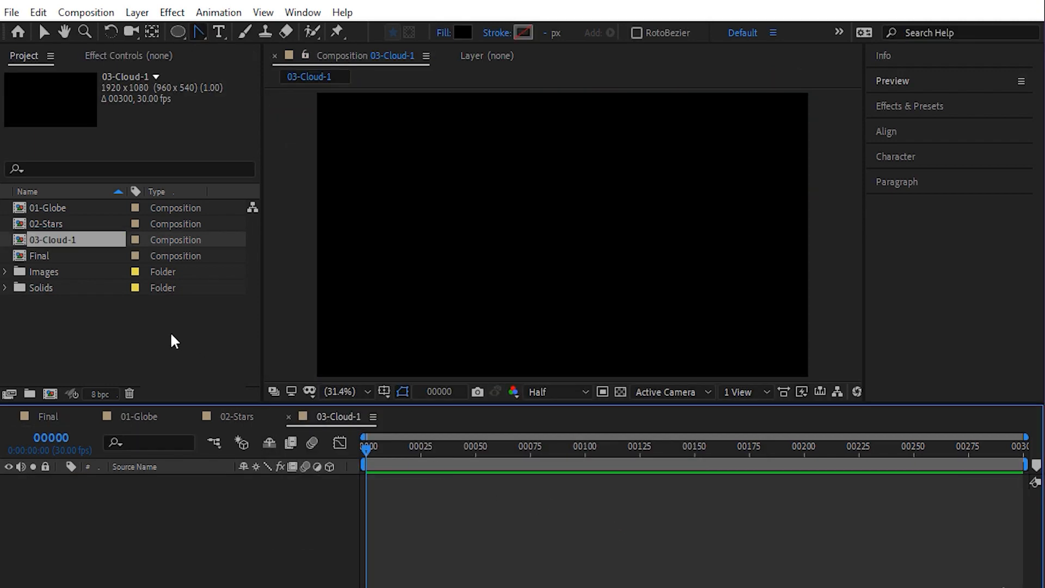
pyautogui.click(136, 335)
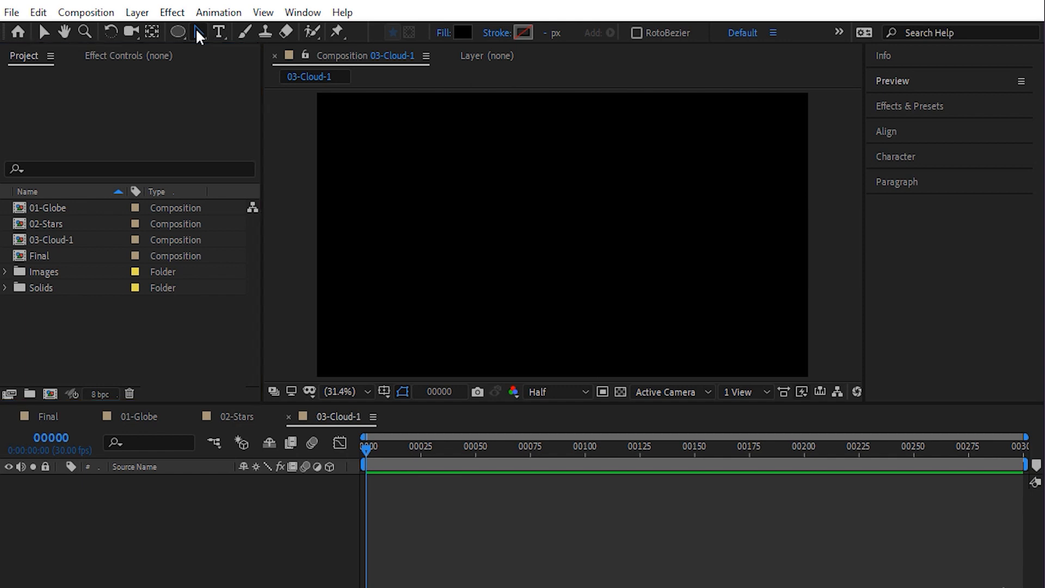
# Draw a small closed, roughly round four-point shape with the Pen tool in the right part of the frame
pyautogui.moveTo(195, 28); pyautogui.dragTo(265, 34)
pyautogui.click(756, 237)
pyautogui.moveTo(753, 229); pyautogui.dragTo(762, 245)
pyautogui.moveTo(734, 286); pyautogui.dragTo(720, 283)
pyautogui.click(698, 259)
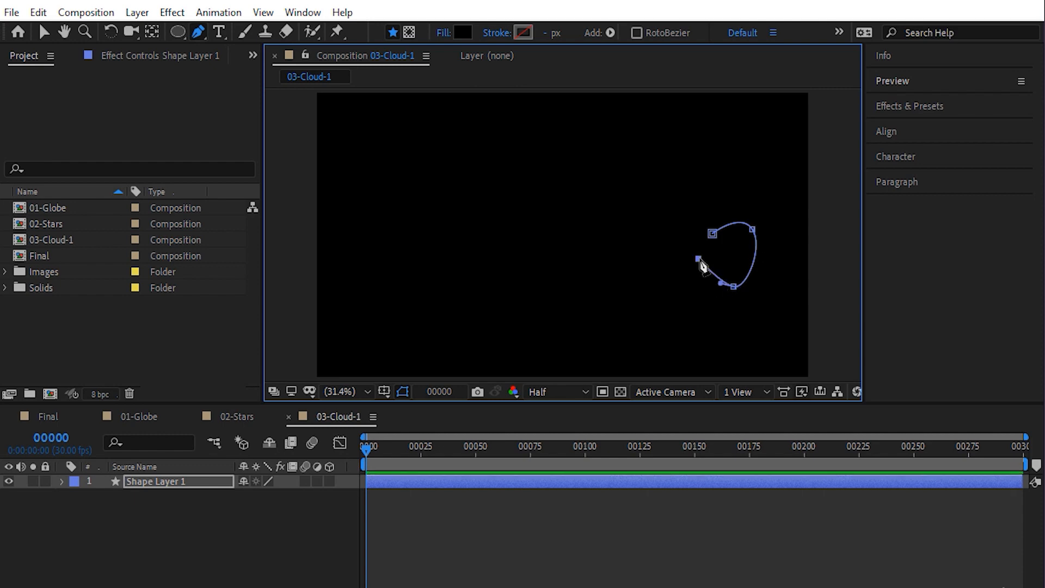
pyautogui.click(711, 233)
# Set the drawn shape's fill colour to white, FFFFFF
pyautogui.click(462, 32)
pyautogui.moveTo(362, 252); pyautogui.dragTo(292, 198)
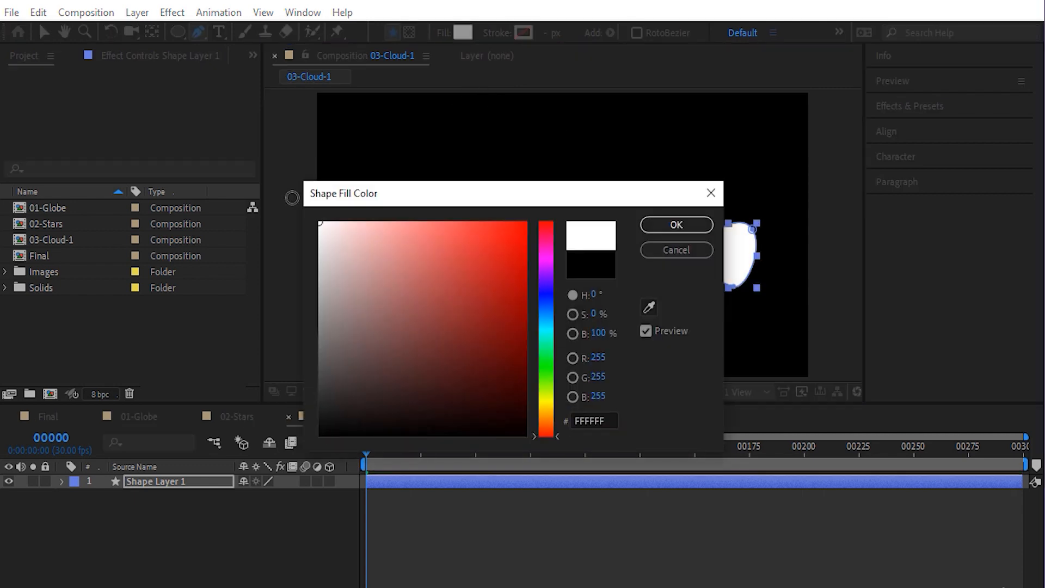
pyautogui.click(676, 224)
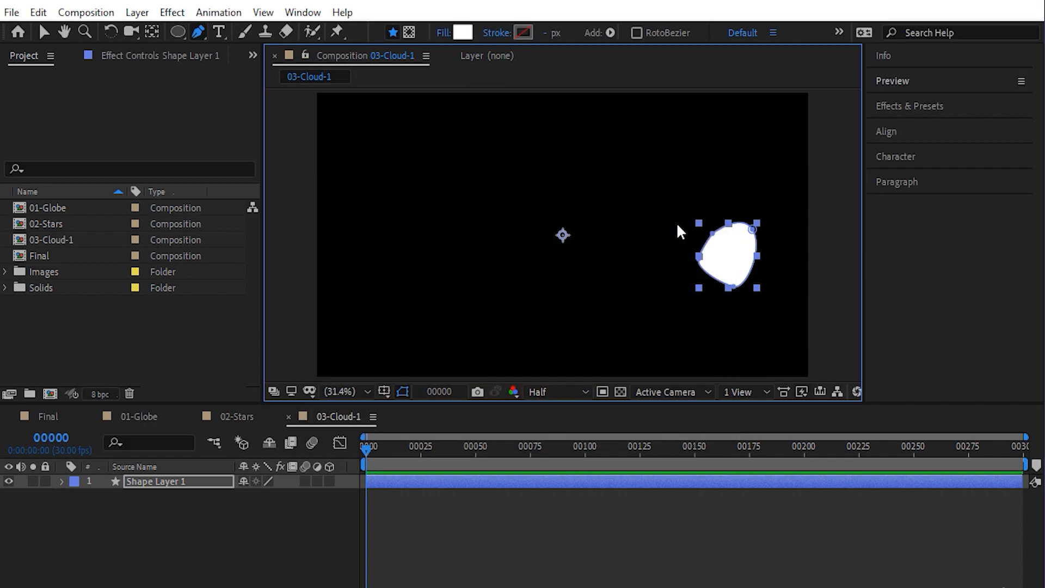
# Reposition the white shape's four vertices with the Convert Vertex tool to even out its outline
pyautogui.click(198, 33)
pyautogui.click(274, 88)
pyautogui.scroll(1, 721, 257)
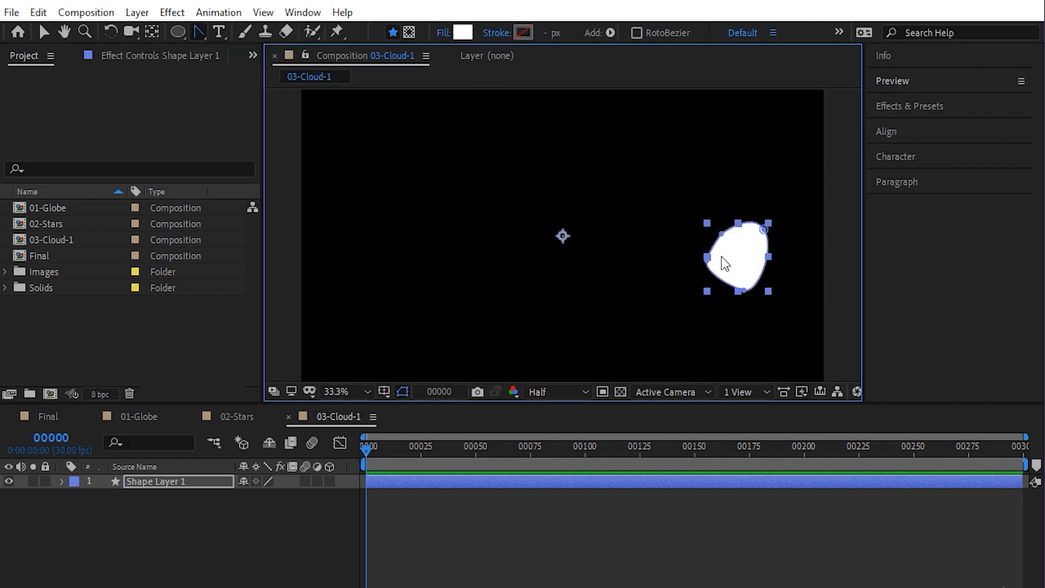
pyautogui.scroll(2, 720, 256)
pyautogui.press('space')
pyautogui.moveTo(774, 266); pyautogui.dragTo(482, 171)
pyautogui.moveTo(711, 211); pyautogui.dragTo(506, 249)
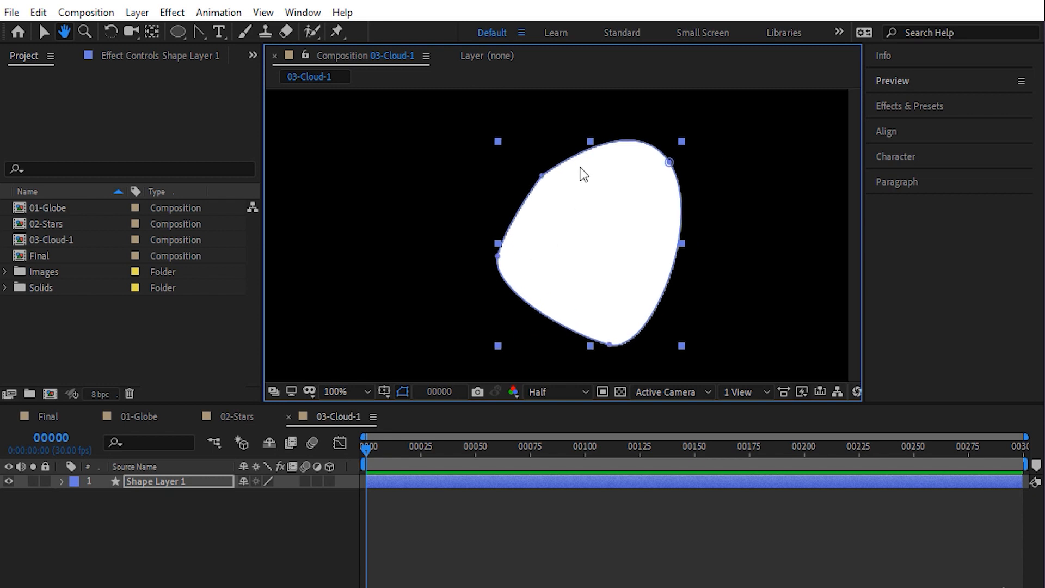
pyautogui.moveTo(542, 175); pyautogui.dragTo(553, 156)
pyautogui.moveTo(669, 163); pyautogui.dragTo(691, 184)
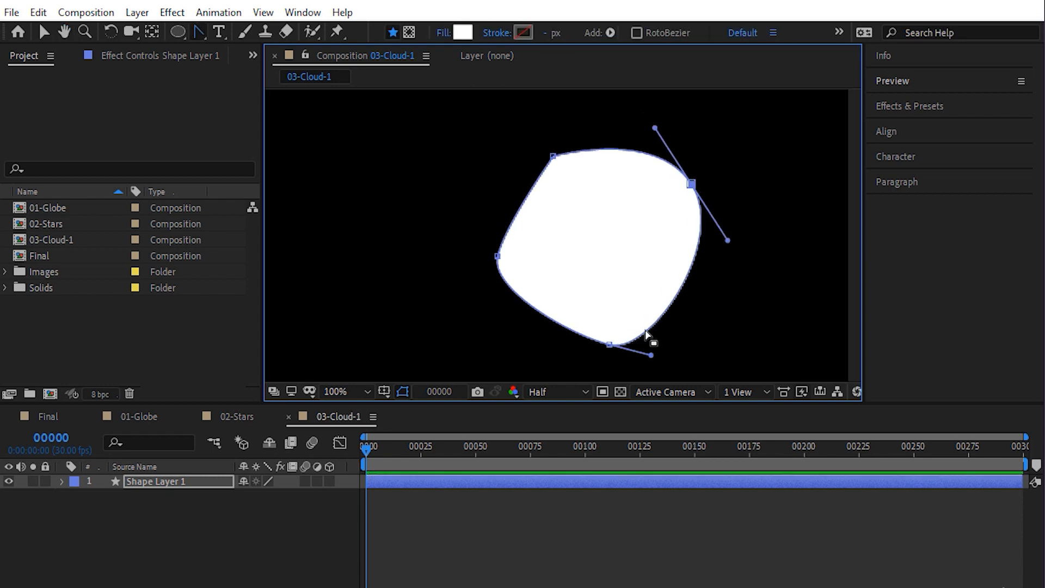
pyautogui.moveTo(609, 344); pyautogui.dragTo(613, 342)
pyautogui.moveTo(497, 256); pyautogui.dragTo(497, 275)
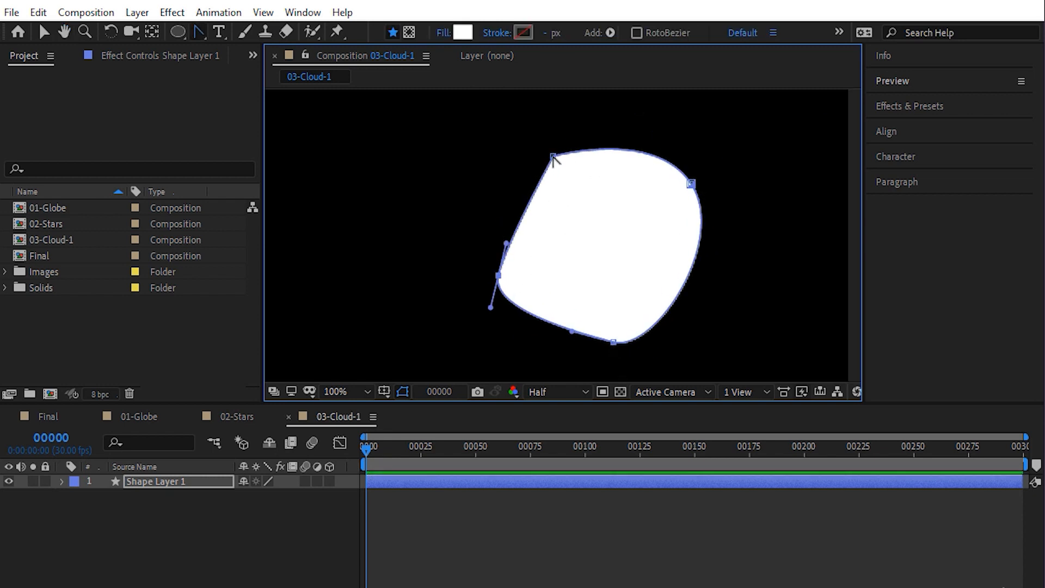
# Adjust the curve handles of the white shape's vertices to round it into a near-perfect circle
pyautogui.moveTo(553, 157); pyautogui.dragTo(514, 171)
pyautogui.moveTo(498, 275); pyautogui.dragTo(506, 317)
pyautogui.moveTo(613, 342); pyautogui.dragTo(672, 325)
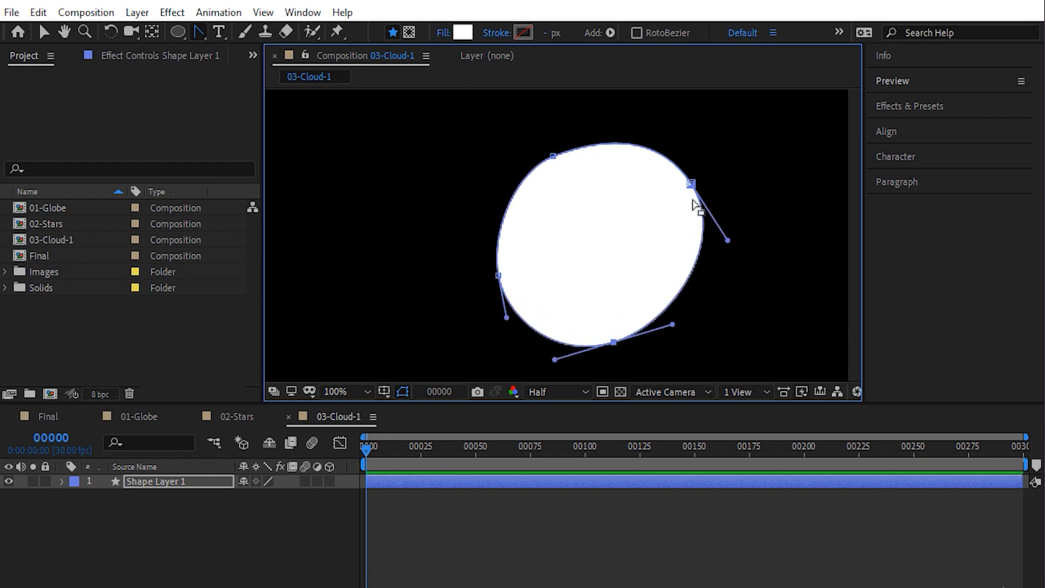
pyautogui.moveTo(691, 184); pyautogui.dragTo(667, 130)
pyautogui.moveTo(691, 184); pyautogui.dragTo(692, 205)
pyautogui.hotkey('shift', '/')
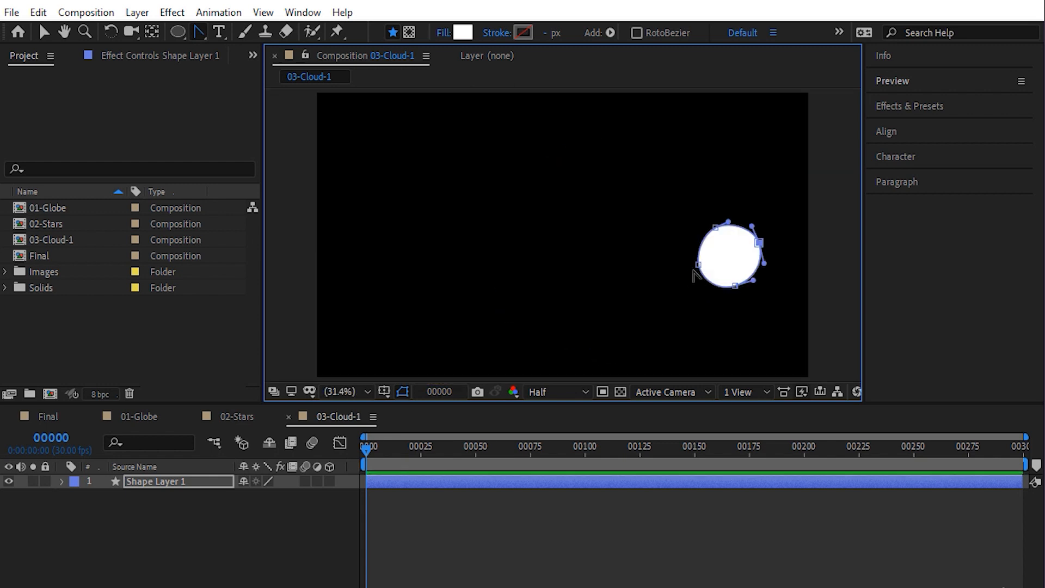
# Move the shape layer's anchor point to the centre of the white circle with the Pan Behind tool
pyautogui.press('v')
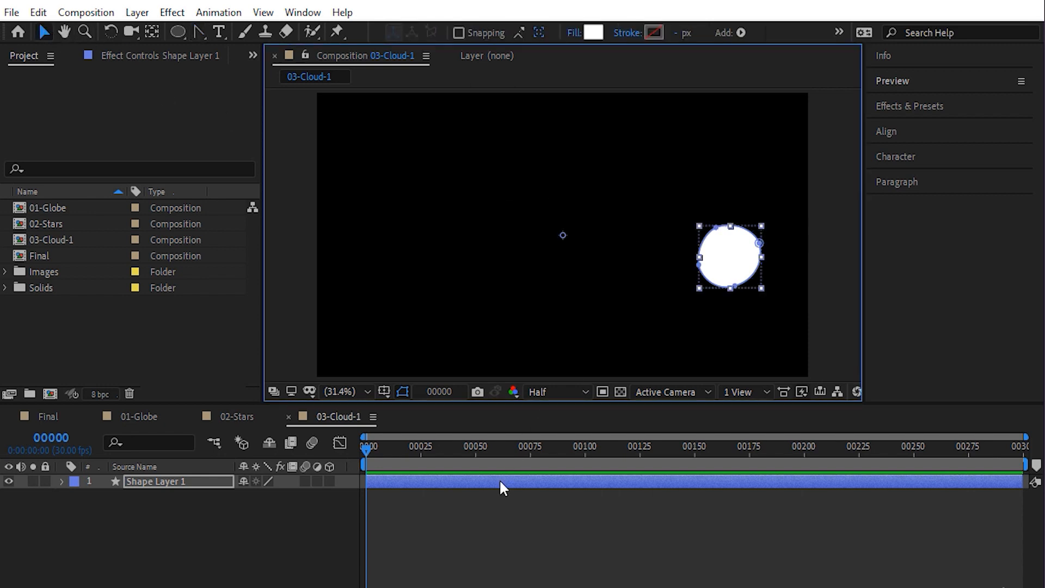
pyautogui.click(499, 480)
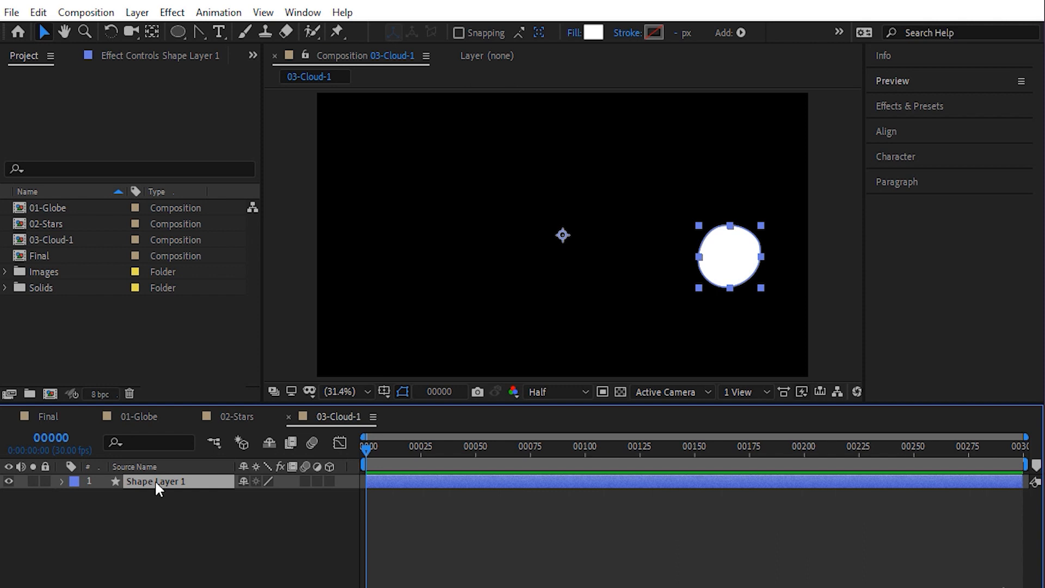
pyautogui.click(152, 31)
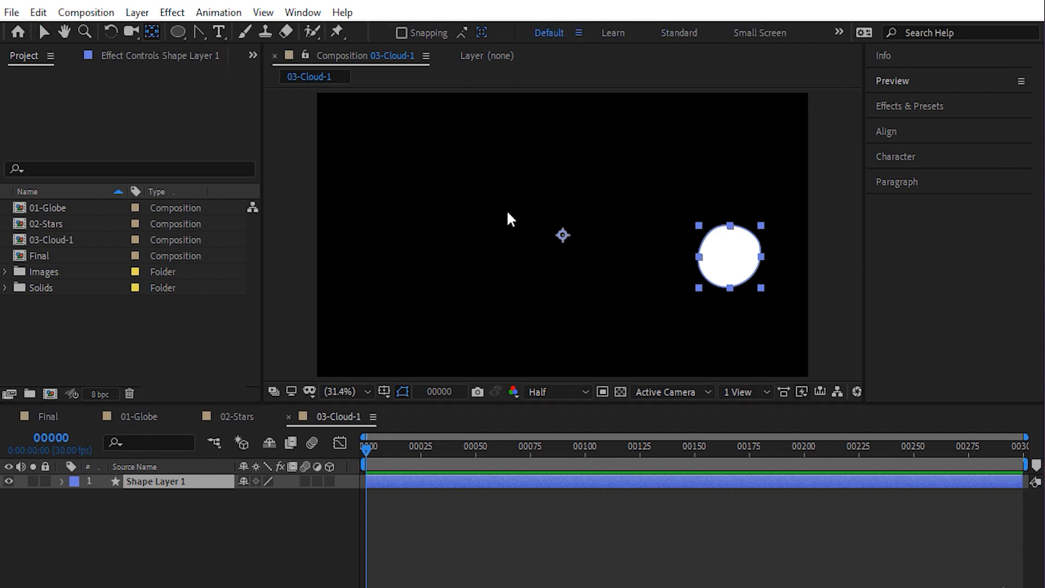
pyautogui.moveTo(563, 235); pyautogui.dragTo(736, 263)
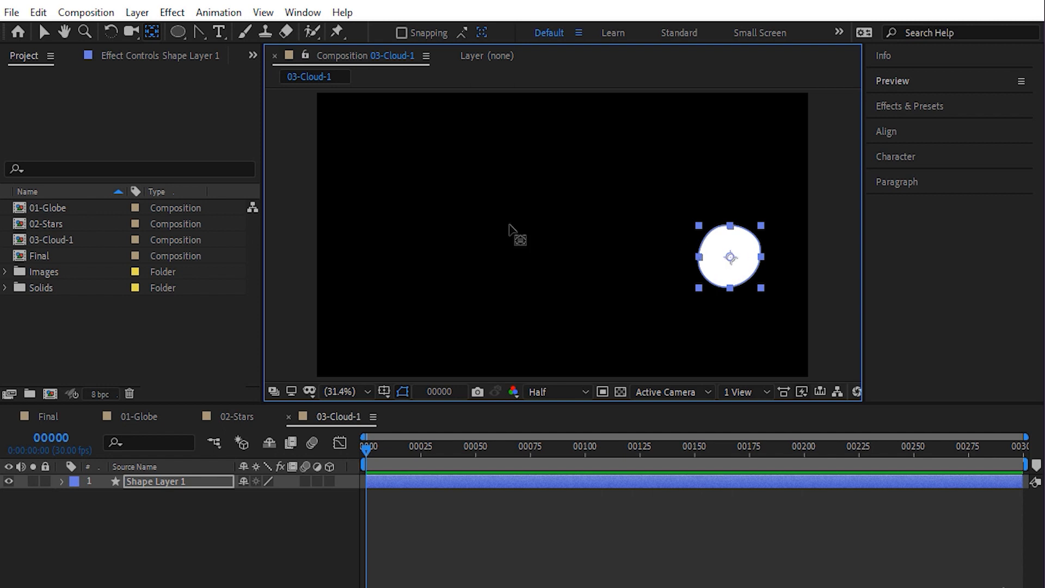
pyautogui.click(44, 32)
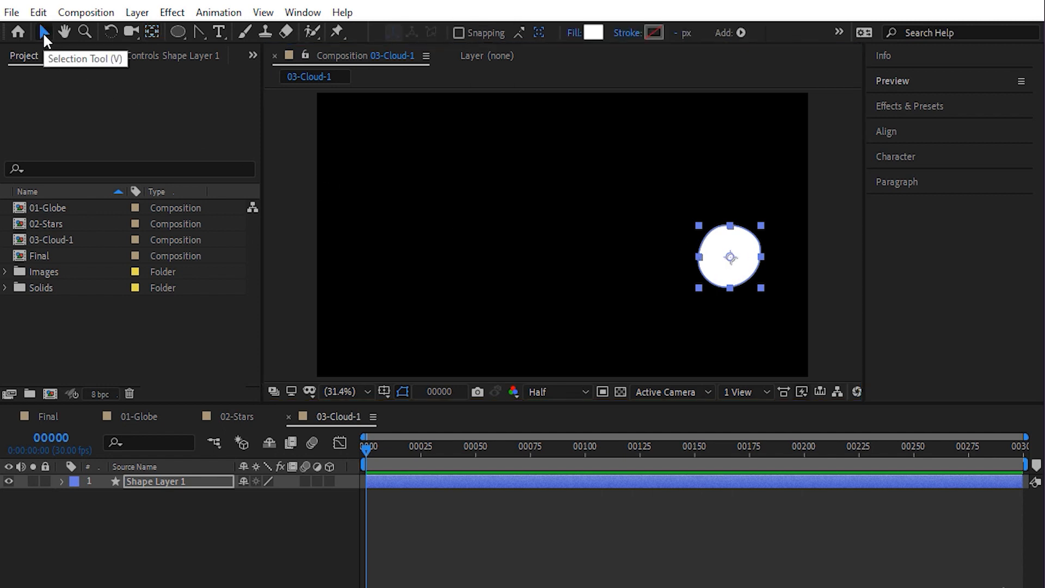
pyautogui.click(708, 268)
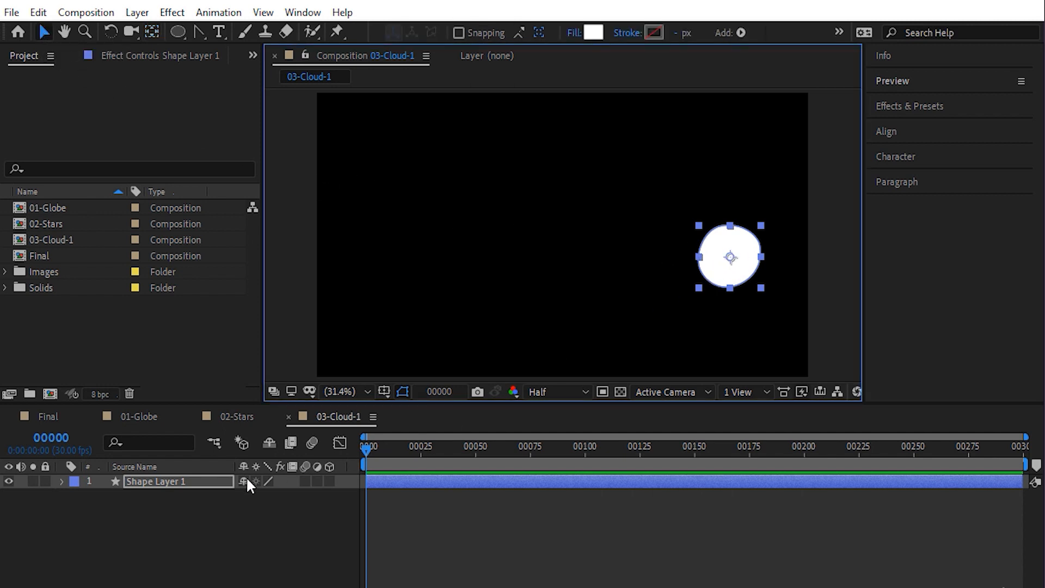
# Rename the shape layer as Could-1
pyautogui.click(193, 481)
pyautogui.press('Return')
pyautogui.write('Could-1')
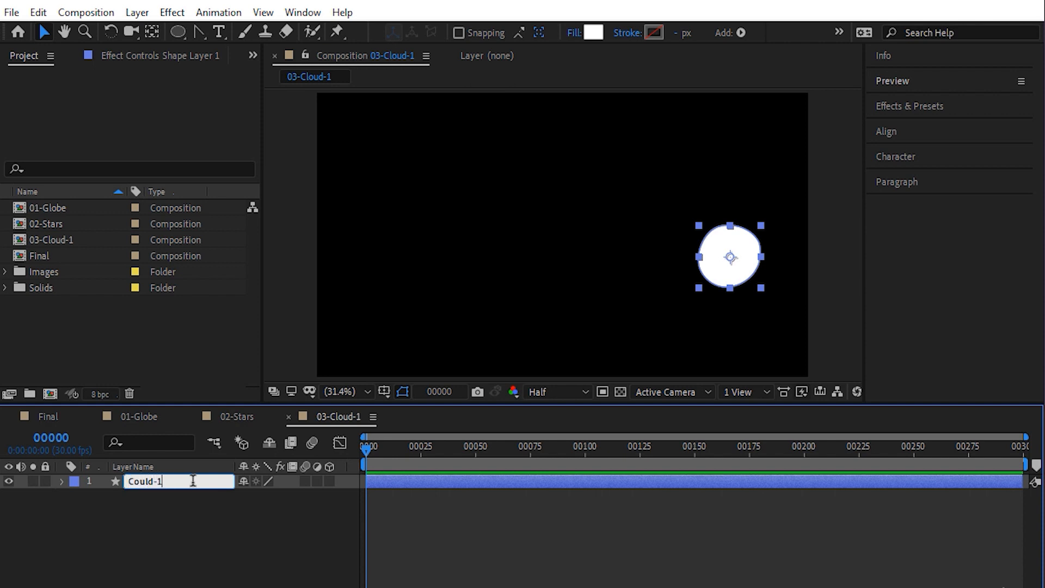
pyautogui.press('Return')
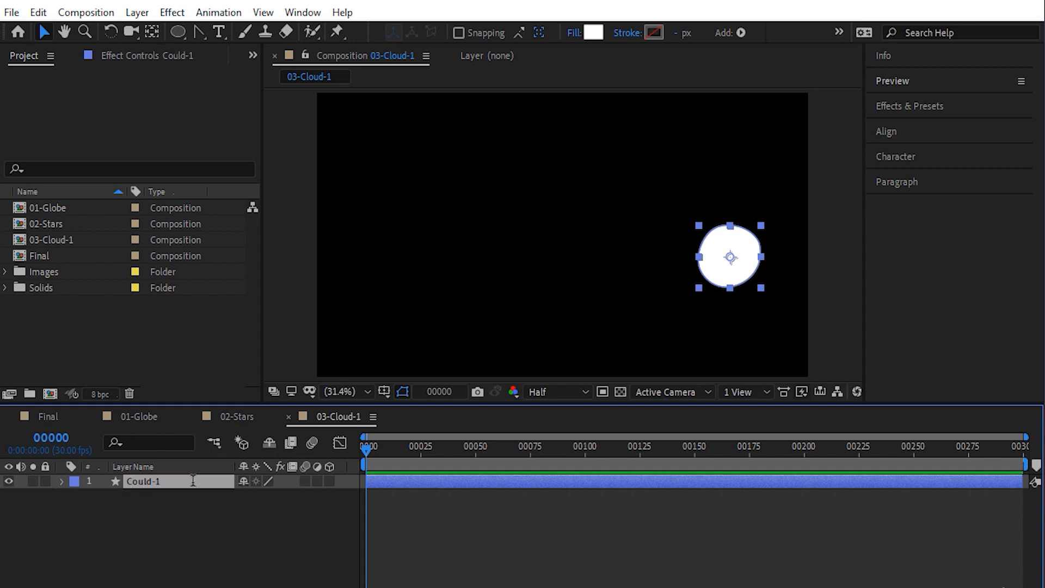
# Duplicate Shape 1 inside the Could-1 layer's contents and place the copy overlapping the original's lower-left side
pyautogui.click(62, 481)
pyautogui.click(76, 510)
pyautogui.click(77, 495)
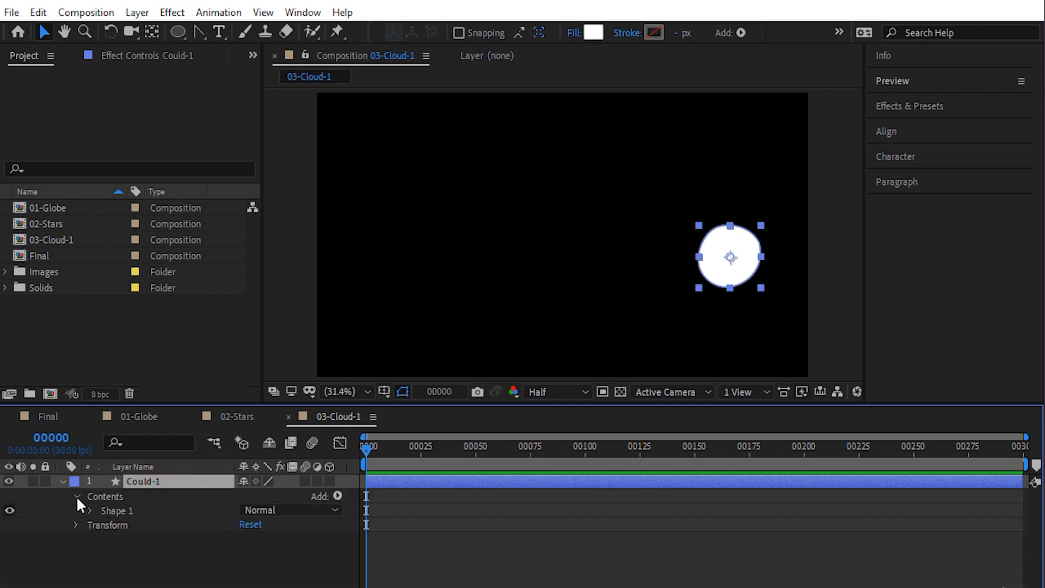
pyautogui.click(118, 512)
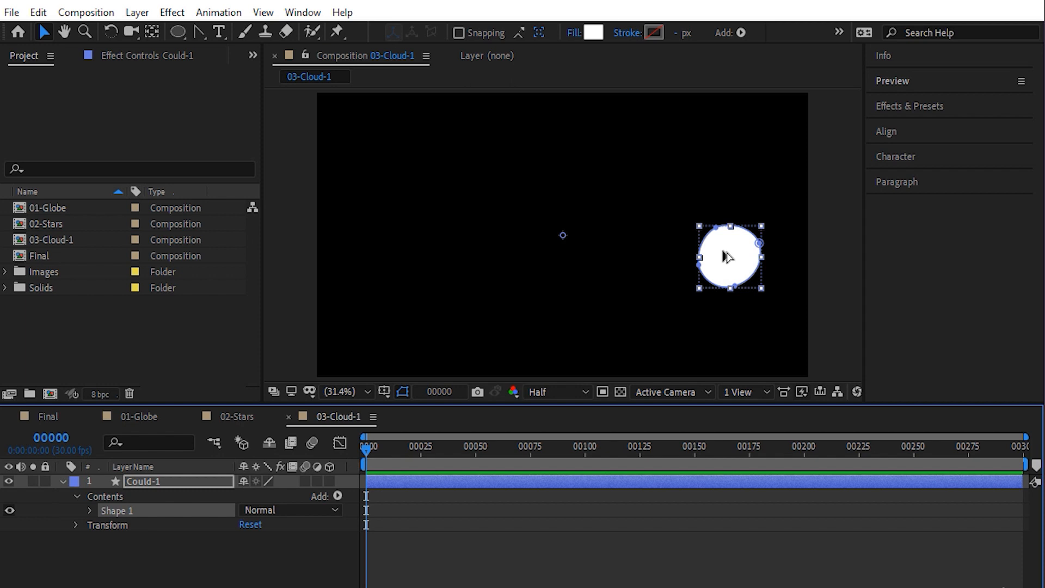
pyautogui.hotkey('ctrl', 'd')
pyautogui.moveTo(720, 261); pyautogui.dragTo(695, 273)
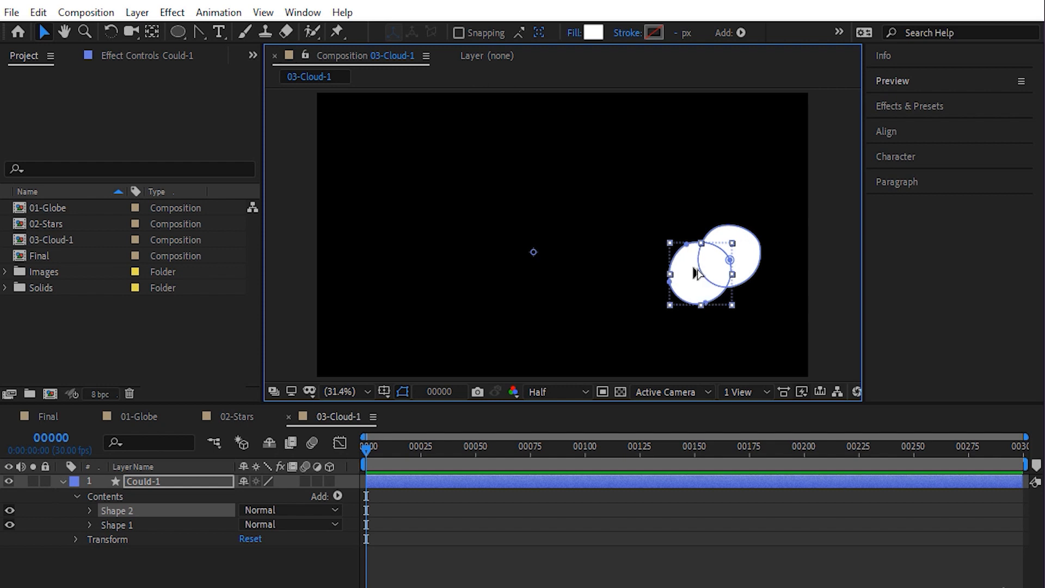
# Add three more overlapping circle copies continuing the diagonal chain down to the frame's bottom edge
pyautogui.hotkey('ctrl', 'd')
pyautogui.moveTo(698, 290); pyautogui.dragTo(594, 381)
pyautogui.hotkey('ctrl', 'd')
pyautogui.hotkey('ctrl', 'd')
# Duplicate Shape 1 twice to extend the chain across the frame's right edge, and shrink the nearer copy, Shape 6
pyautogui.click(741, 255)
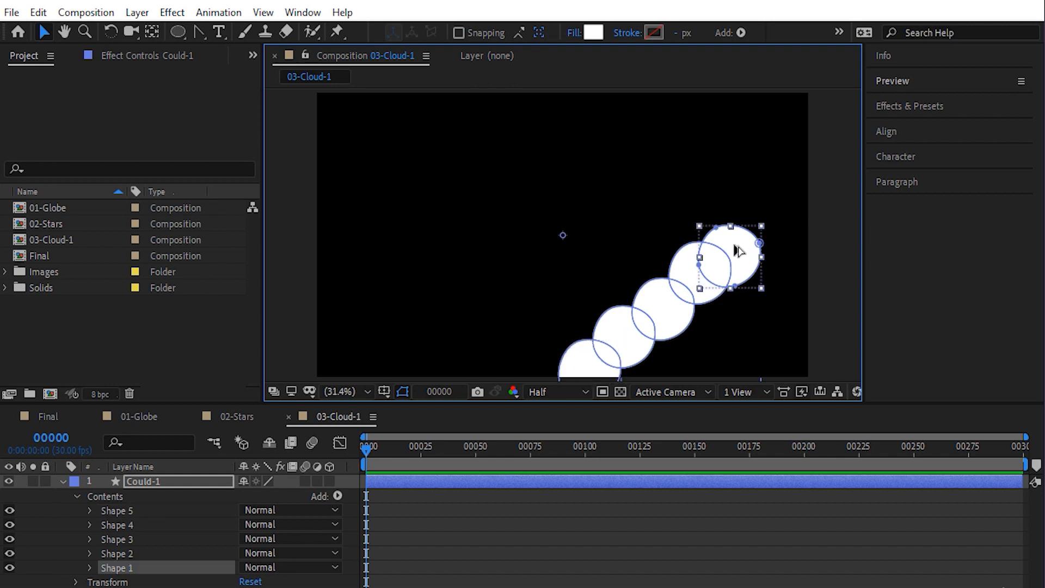
pyautogui.hotkey('ctrl', 'd')
pyautogui.moveTo(741, 255); pyautogui.dragTo(803, 250)
pyautogui.hotkey('ctrl', 'd')
pyautogui.click(676, 322)
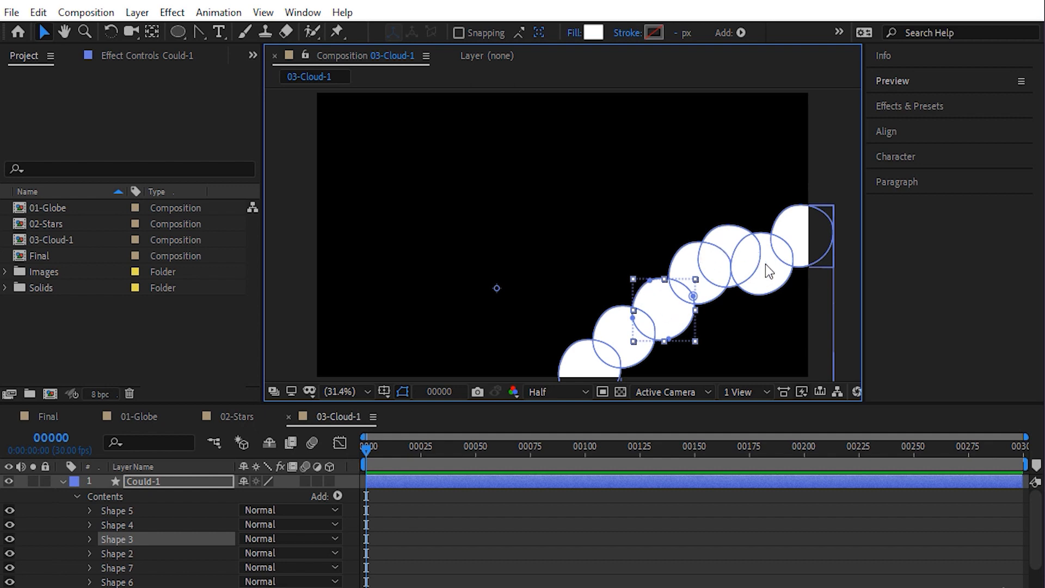
pyautogui.moveTo(765, 267); pyautogui.dragTo(777, 260)
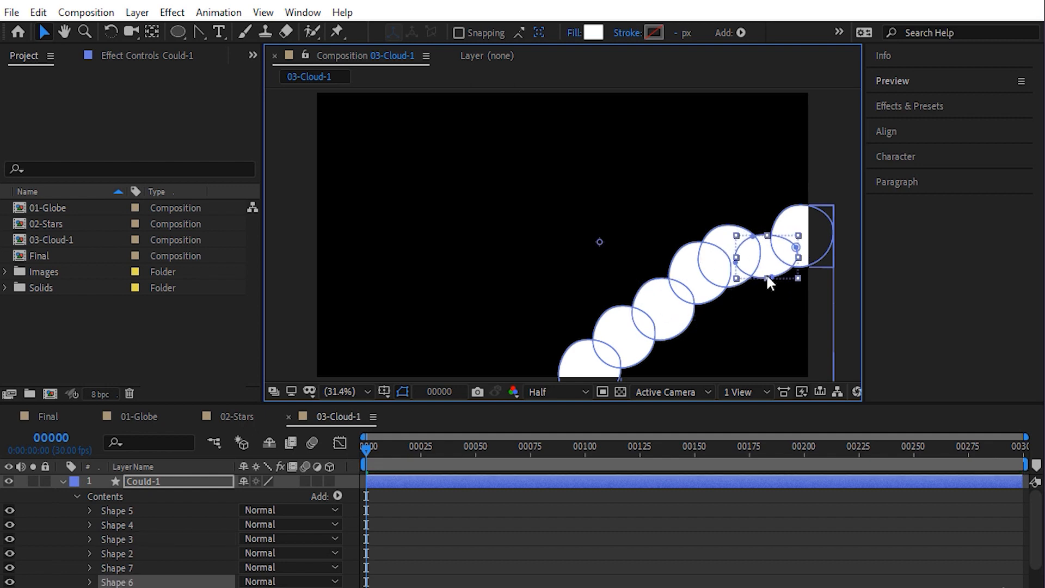
# Flatten the Shape 2 circle slightly and reposition it between Shape 1 and Shape 3
pyautogui.scroll(4, 794, 255)
pyautogui.press('h')
pyautogui.moveTo(690, 315); pyautogui.dragTo(588, 235)
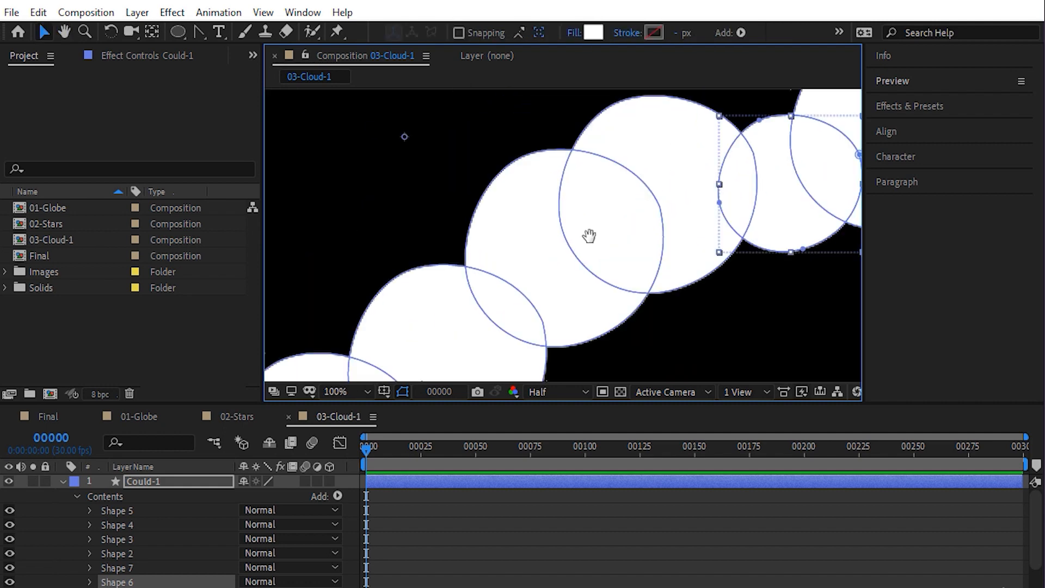
pyautogui.scroll(-2, 588, 235)
pyautogui.scroll(1, 536, 245)
pyautogui.click(528, 214)
pyautogui.moveTo(515, 192); pyautogui.dragTo(522, 196)
pyautogui.moveTo(547, 238); pyautogui.dragTo(533, 252)
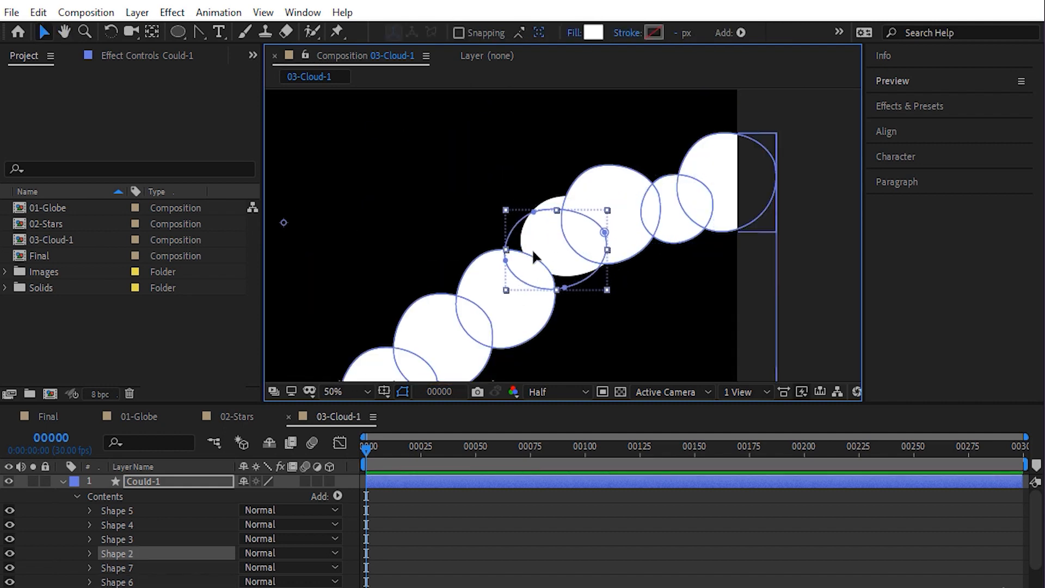
pyautogui.moveTo(284, 221); pyautogui.dragTo(303, 224)
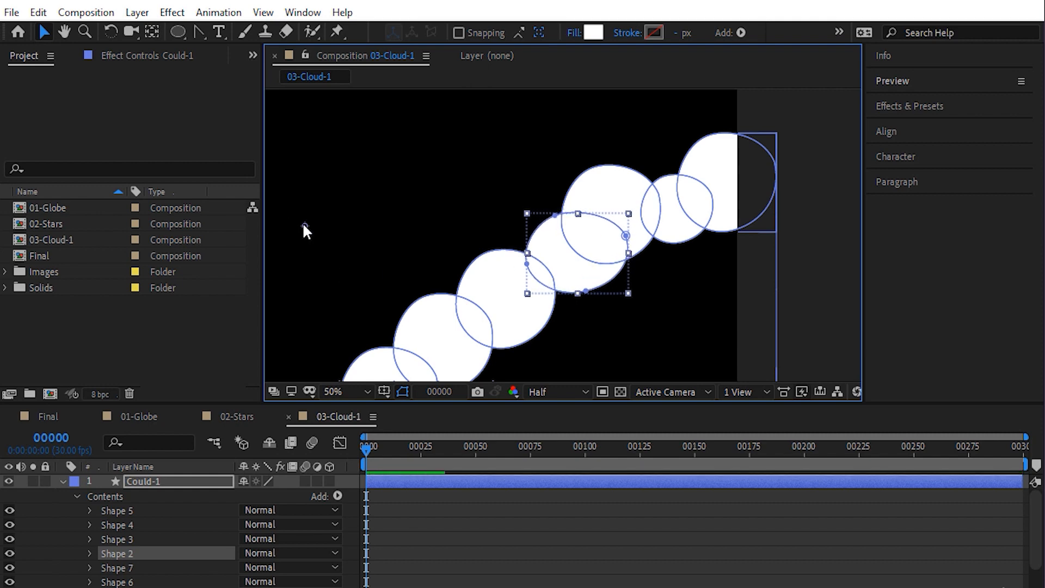
# Centre Shape 2's anchor point on its circle and scale the shape down about that centre
pyautogui.click(153, 33)
pyautogui.moveTo(552, 251)
pyautogui.mouseDown()
pyautogui.moveTo(577, 255)
pyautogui.moveTo(601, 289)
pyautogui.mouseUp()
pyautogui.press('v')
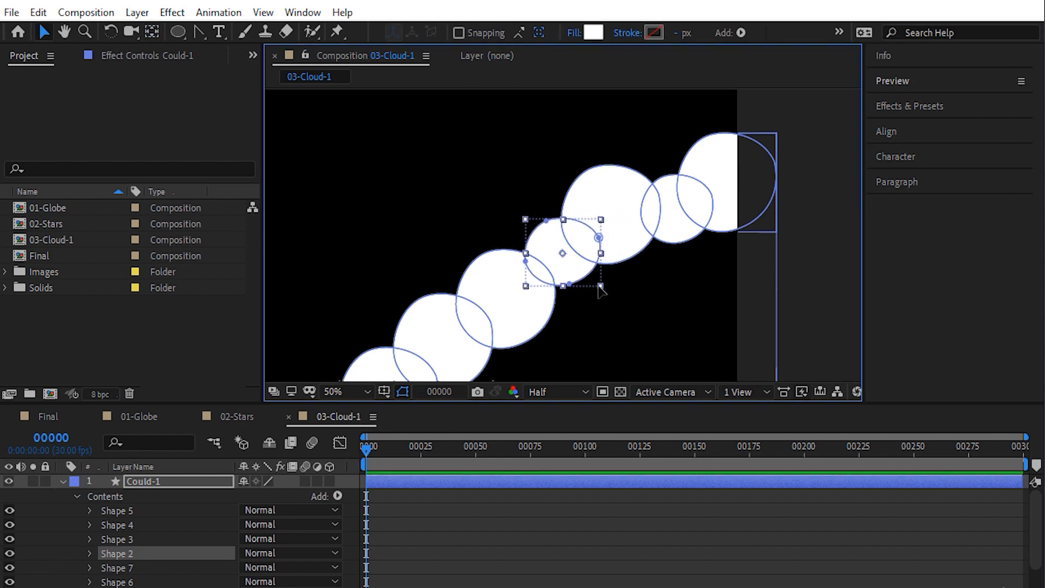
pyautogui.moveTo(602, 289); pyautogui.dragTo(595, 285)
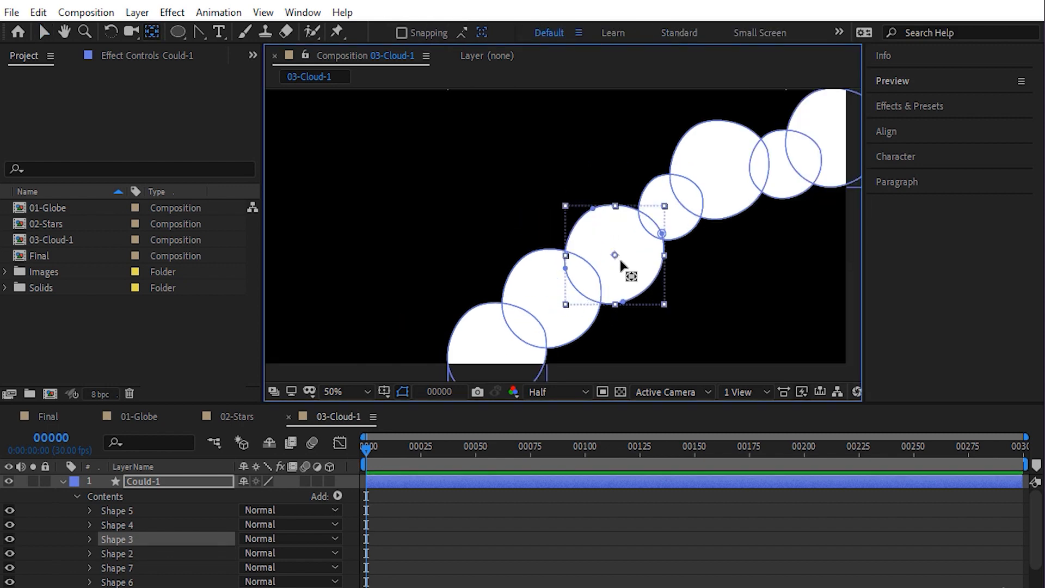
# Enlarge Shape 3 about its centre, and turn Shape 4 into a smaller, rotated oval
pyautogui.press('v')
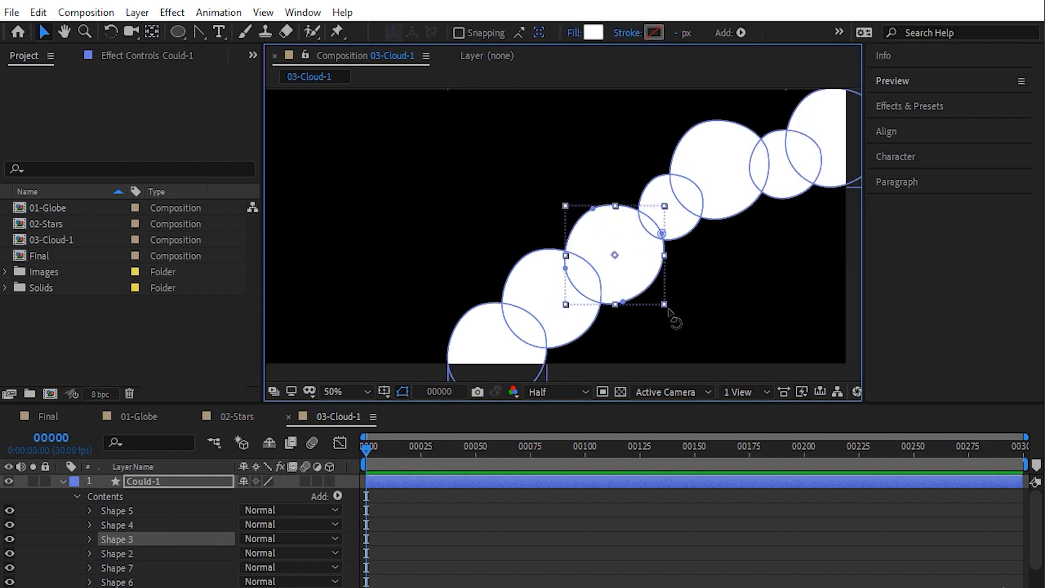
pyautogui.moveTo(664, 305)
pyautogui.mouseDown()
pyautogui.moveTo(655, 299)
pyautogui.moveTo(686, 323)
pyautogui.mouseUp()
pyautogui.click(527, 293)
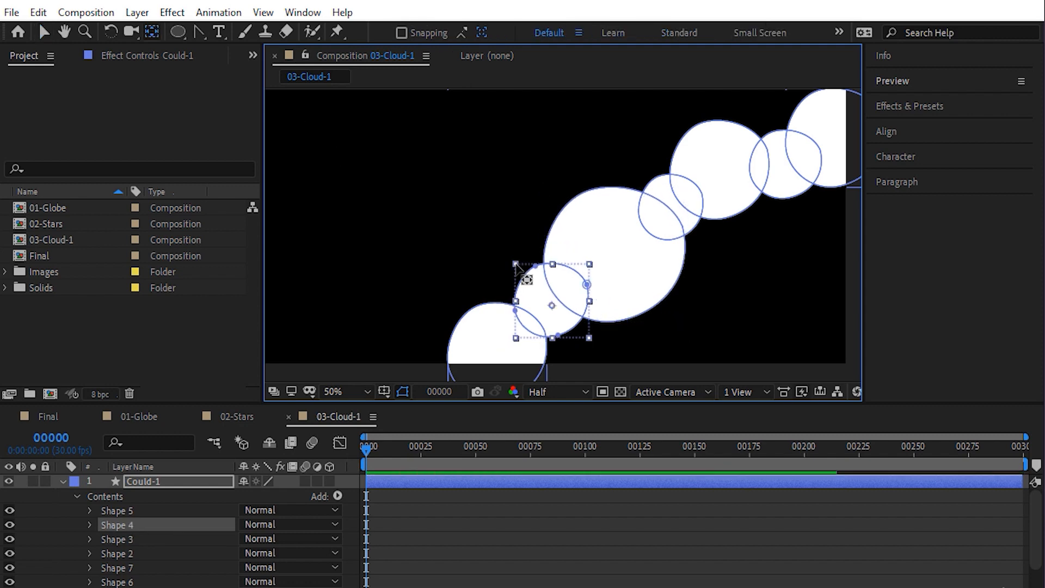
pyautogui.press('v')
pyautogui.moveTo(516, 264); pyautogui.dragTo(510, 250)
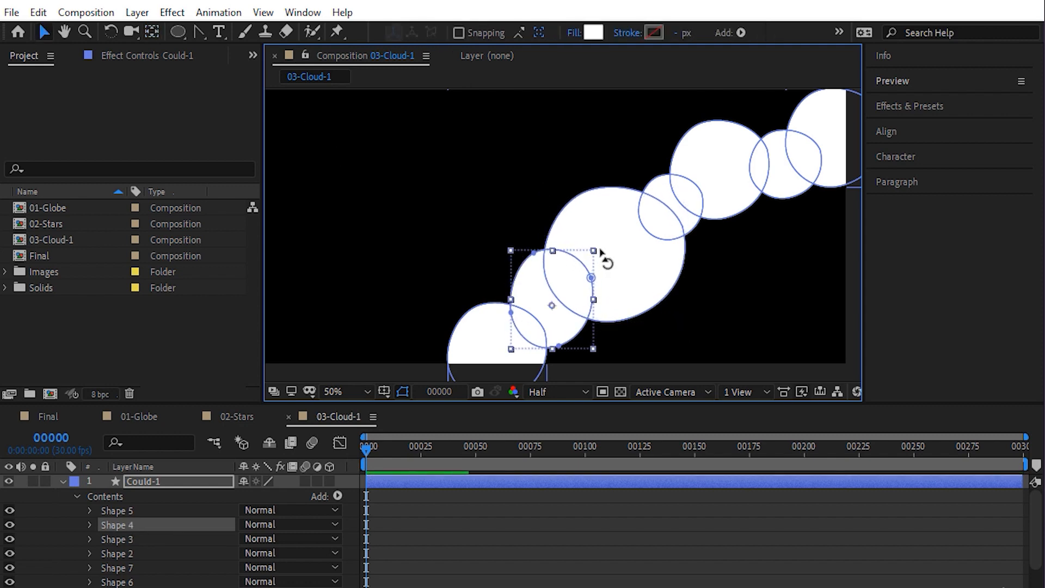
pyautogui.moveTo(601, 261); pyautogui.dragTo(560, 240)
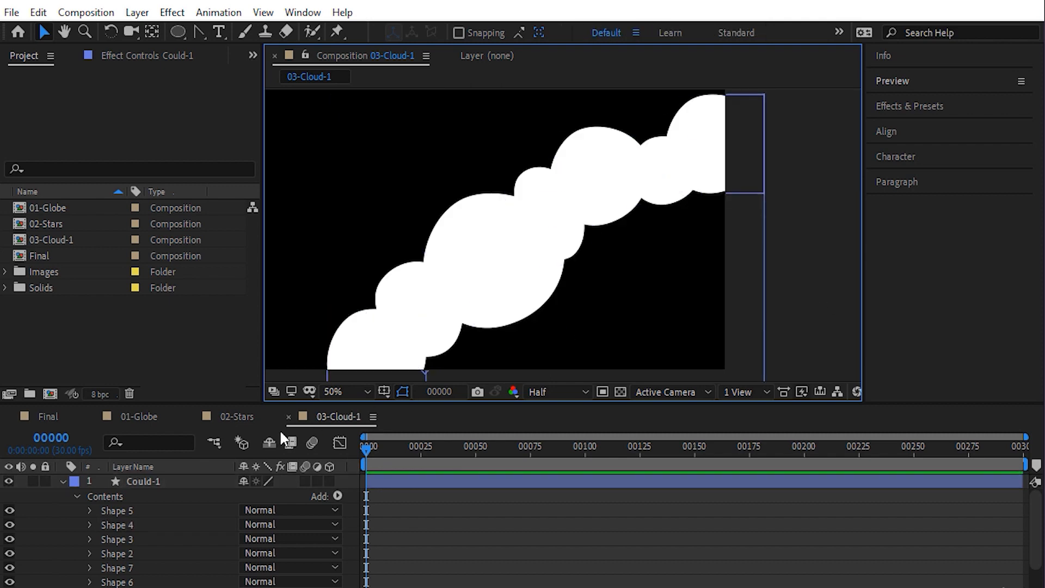
# Draw a closed white Pen shape inside the Could-1 layer, curving through the circle chain and filling the area beneath it beyond the frame
pyautogui.click(134, 493)
pyautogui.click(100, 497)
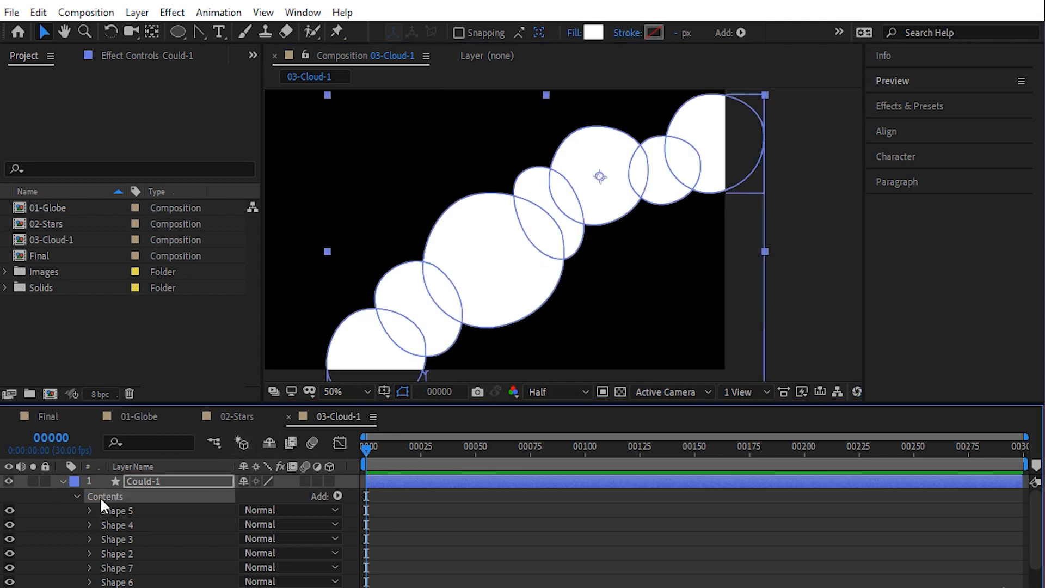
pyautogui.moveTo(564, 283); pyautogui.dragTo(546, 226)
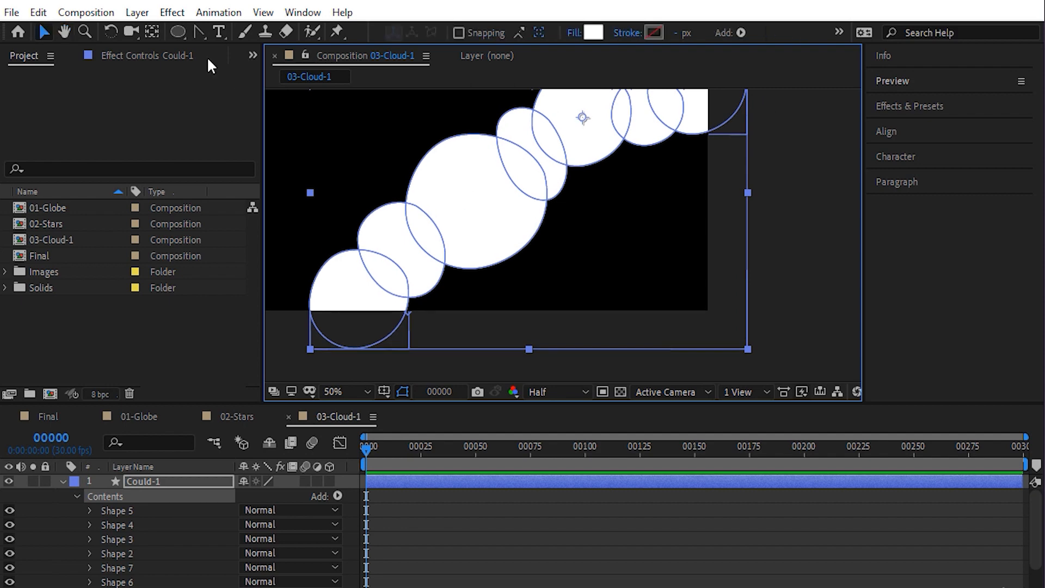
pyautogui.moveTo(194, 28); pyautogui.dragTo(257, 37)
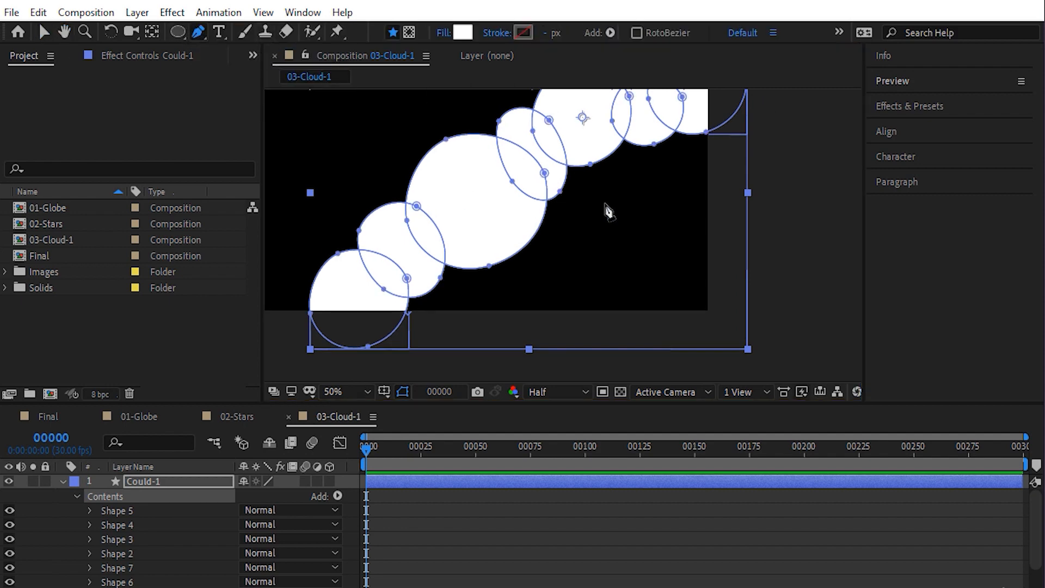
pyautogui.scroll(-2, 608, 211)
pyautogui.moveTo(668, 185); pyautogui.dragTo(654, 193)
pyautogui.click(435, 322)
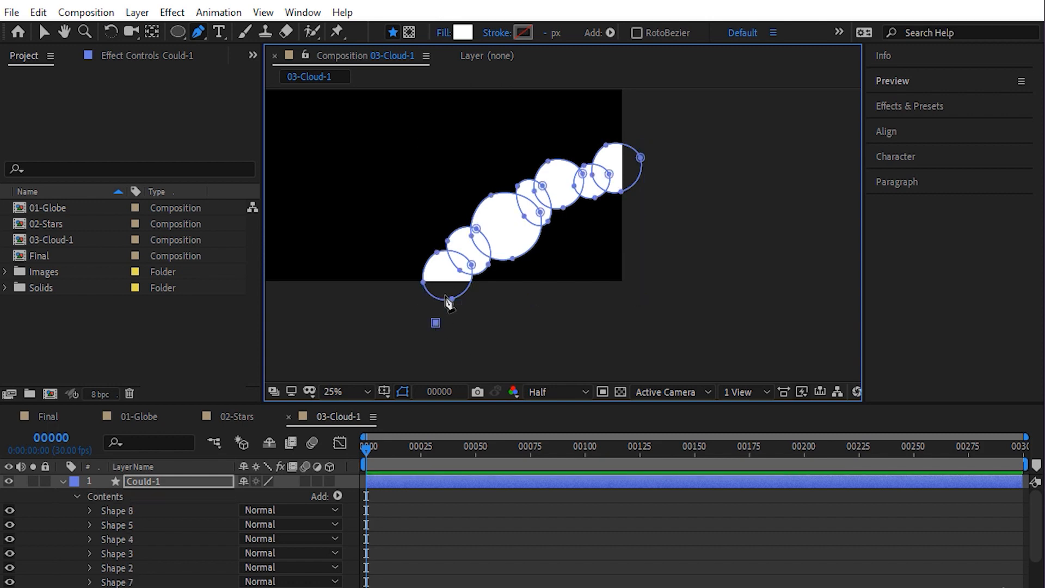
pyautogui.click(440, 267)
pyautogui.moveTo(660, 161); pyautogui.dragTo(735, 164)
pyautogui.click(662, 324)
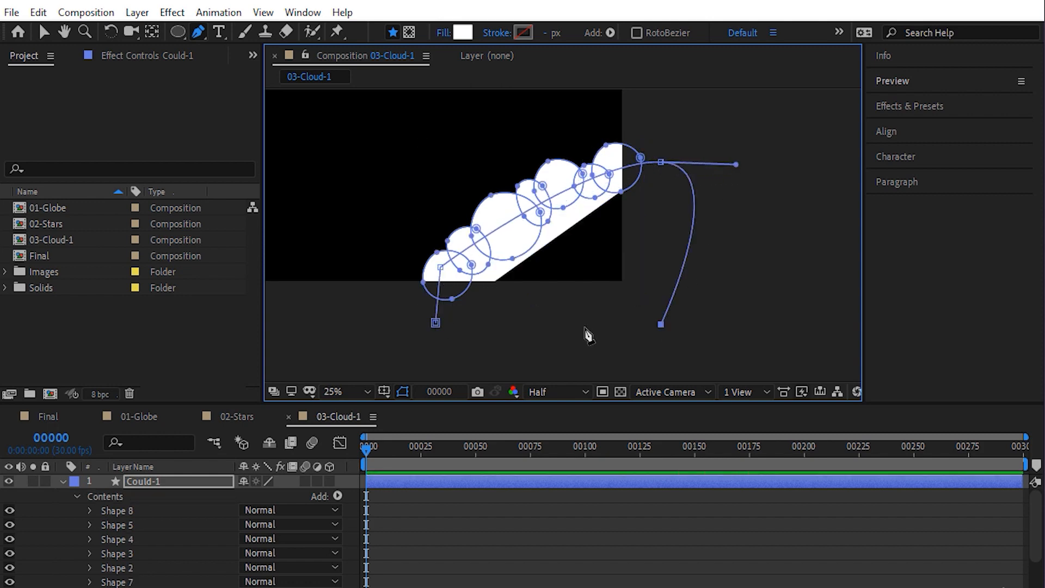
pyautogui.click(436, 322)
pyautogui.press('v')
# Centre Shape 7's anchor point on its circle, enlarge the circle, and shift it slightly further past the frame's right edge
pyautogui.click(117, 553)
pyautogui.click(128, 567)
pyautogui.scroll(-3, 1030, 517)
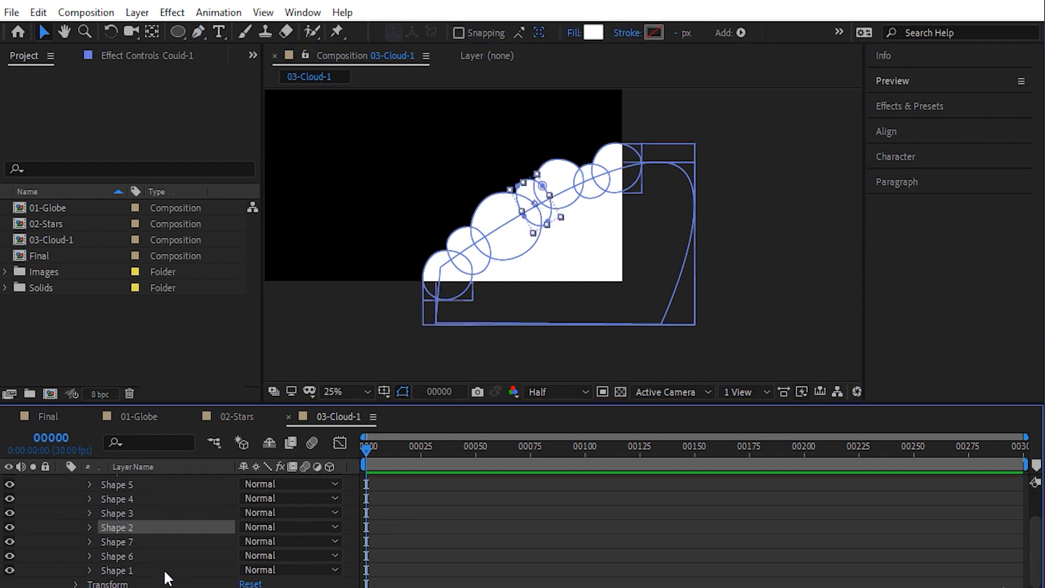
pyautogui.click(126, 556)
pyautogui.click(125, 570)
pyautogui.click(122, 541)
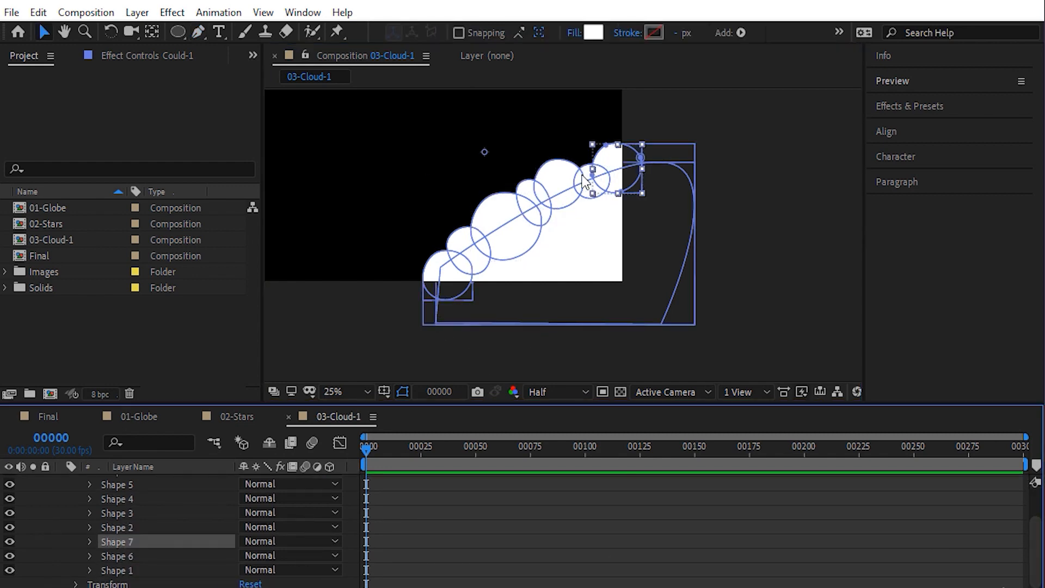
pyautogui.click(644, 150)
pyautogui.press('y')
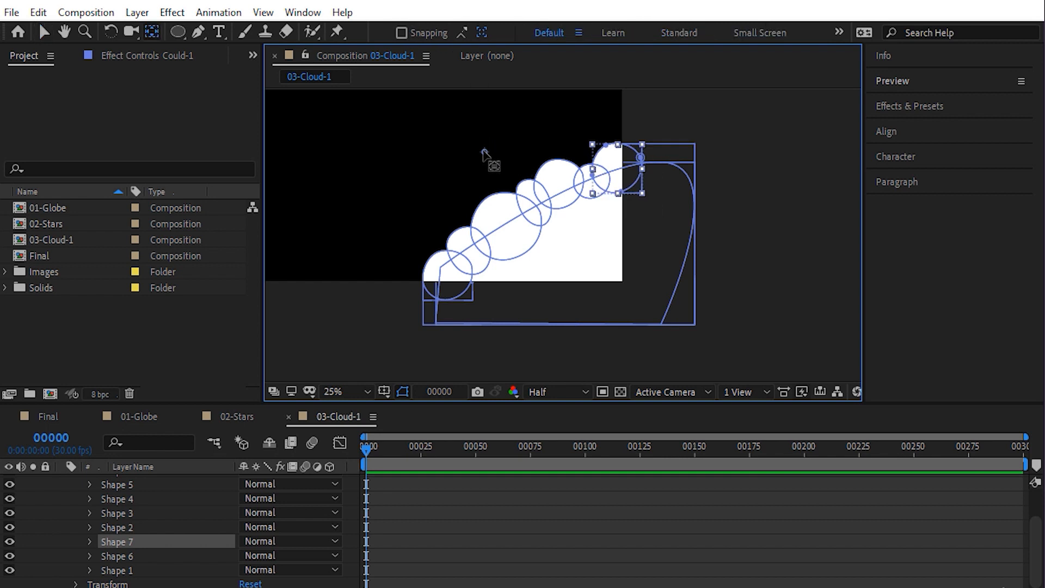
pyautogui.moveTo(483, 151); pyautogui.dragTo(617, 166)
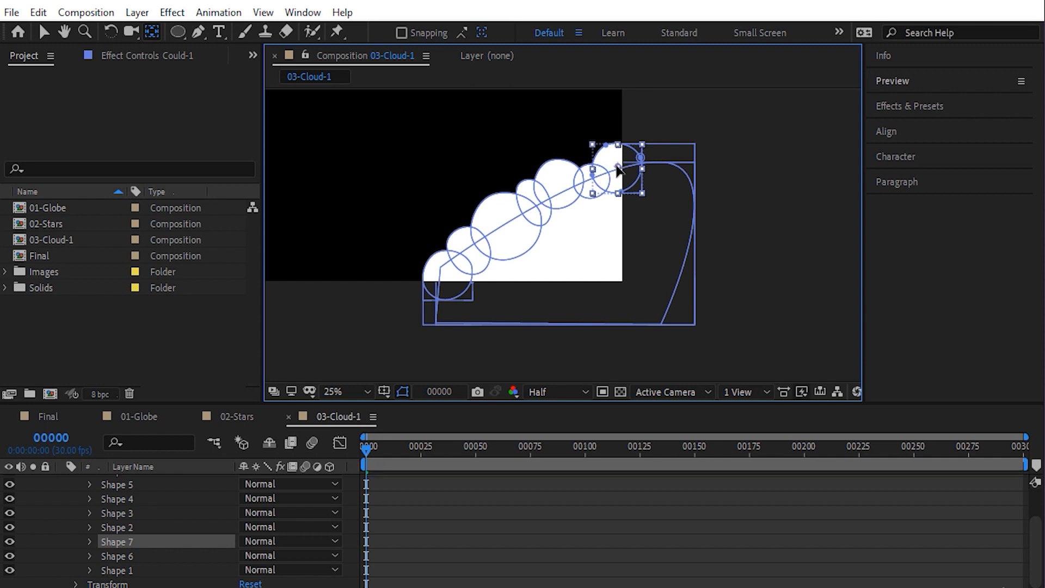
pyautogui.press('v')
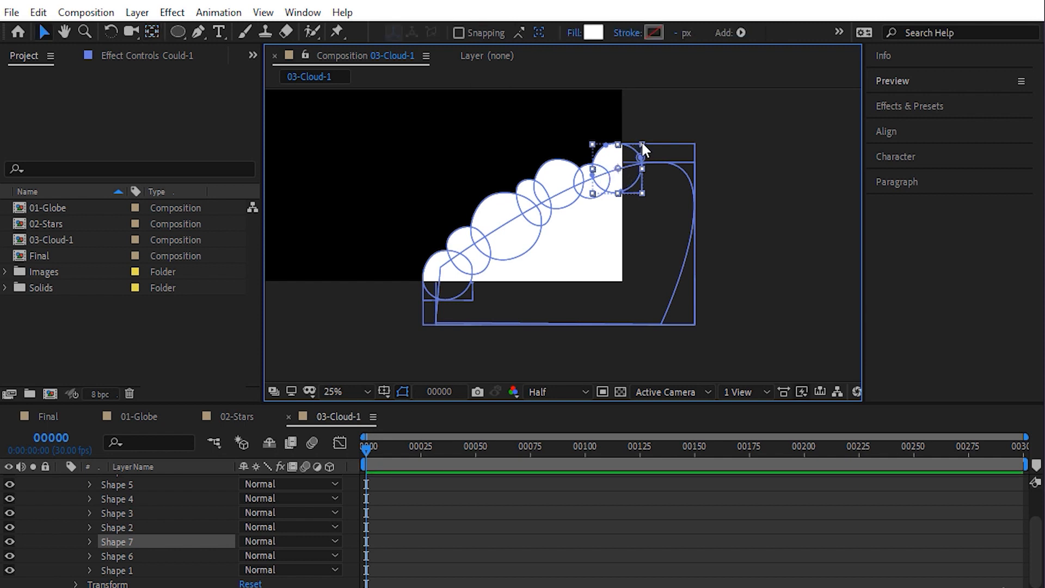
pyautogui.moveTo(643, 144); pyautogui.dragTo(654, 140)
pyautogui.moveTo(616, 189); pyautogui.dragTo(625, 189)
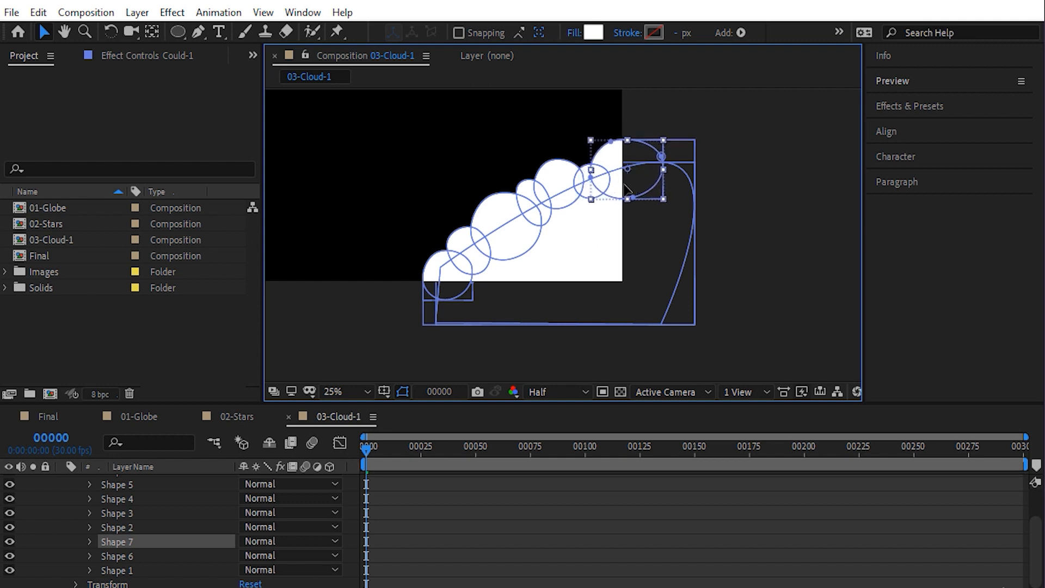
pyautogui.click(774, 217)
# Collapse the Could-1 layer's properties and lock the layer
pyautogui.moveTo(1032, 540); pyautogui.dragTo(1034, 503)
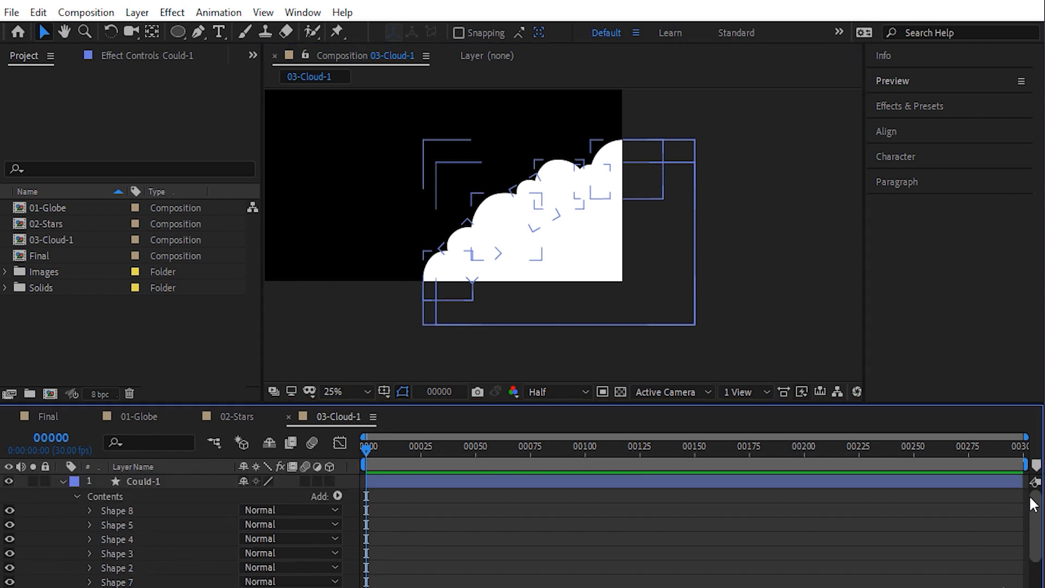
pyautogui.click(62, 481)
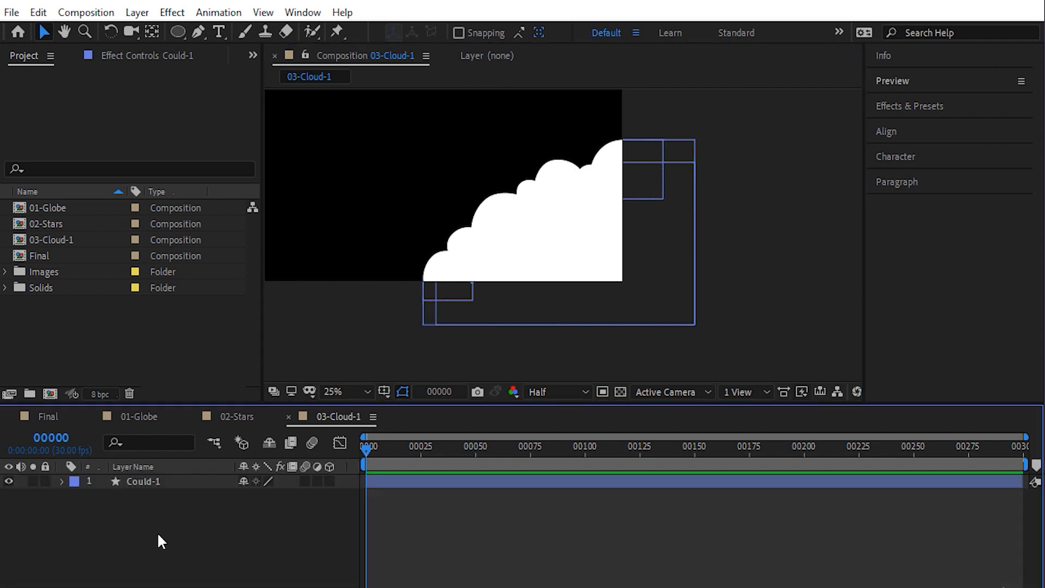
pyautogui.click(45, 481)
pyautogui.click(338, 391)
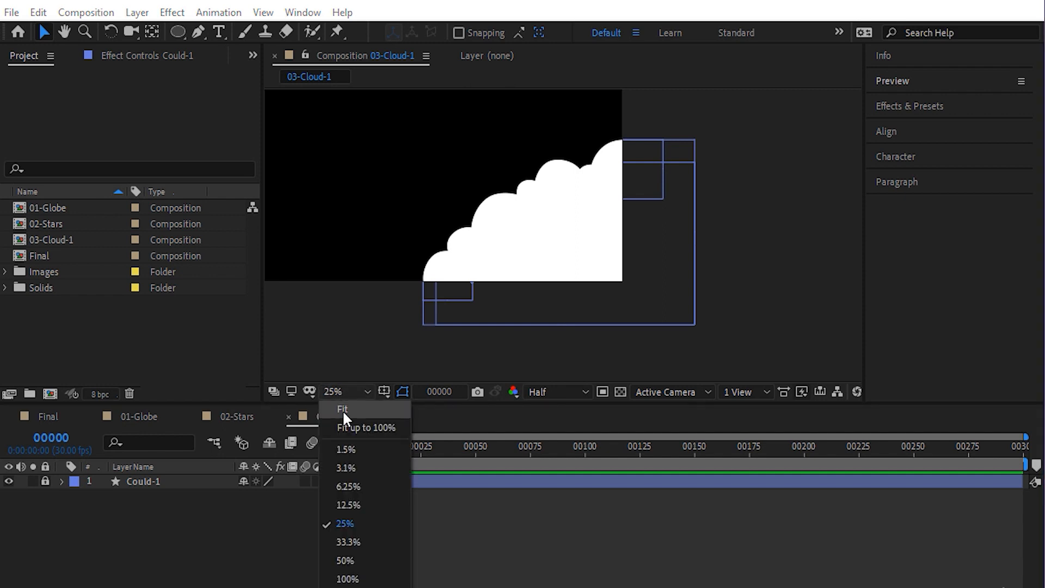
pyautogui.click(351, 425)
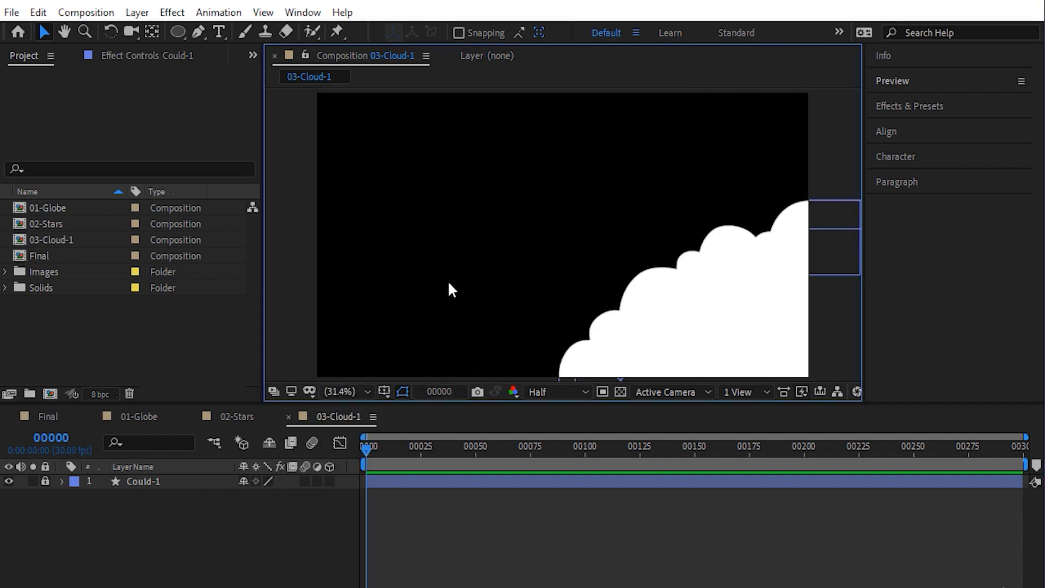
# Set the Pen tool's shape fill colour to light grey DFDFDF
pyautogui.click(198, 31)
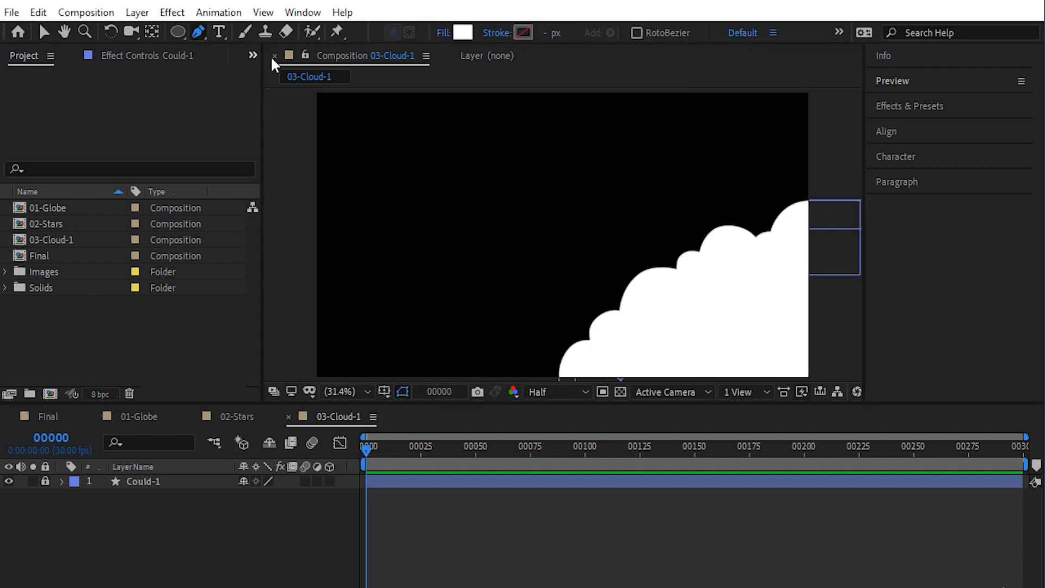
pyautogui.click(462, 34)
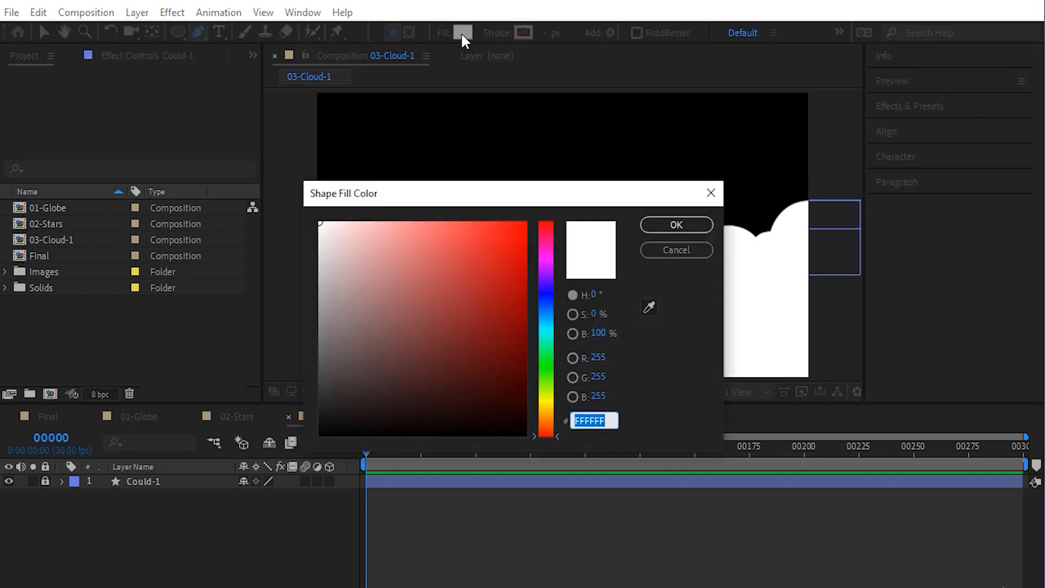
pyautogui.click(667, 224)
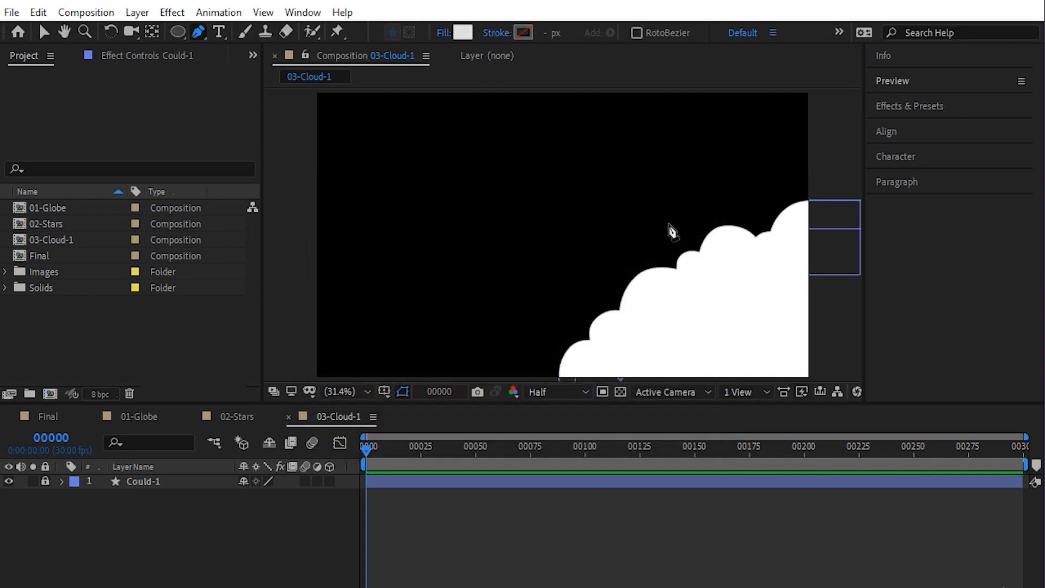
# Draw a closed grey Pen shape on a new layer over the lower cloud, with a hooked spike near the upper right and corners outside the frame
pyautogui.press('h')
pyautogui.moveTo(772, 264); pyautogui.dragTo(746, 219)
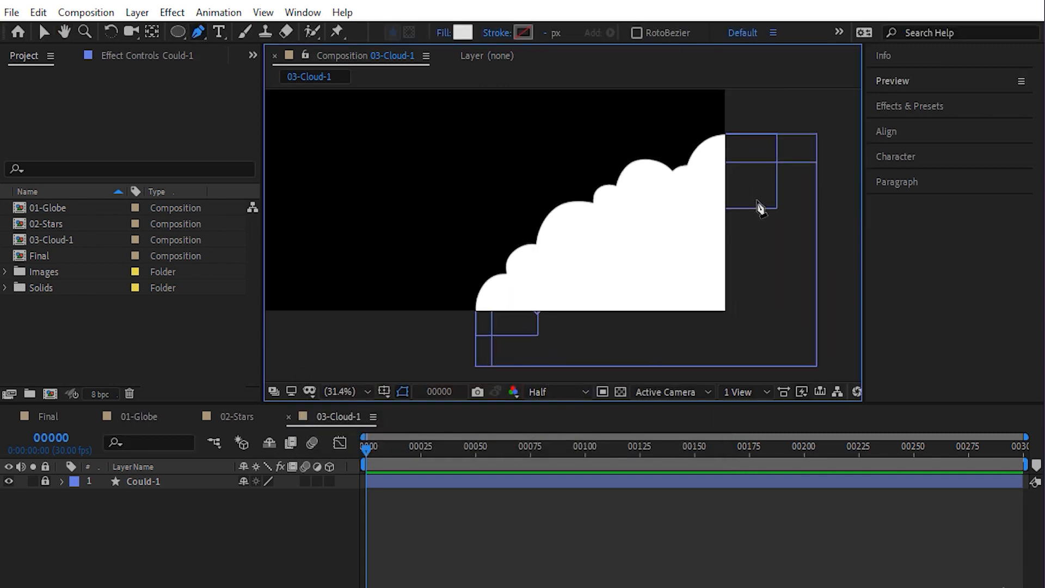
pyautogui.click(757, 196)
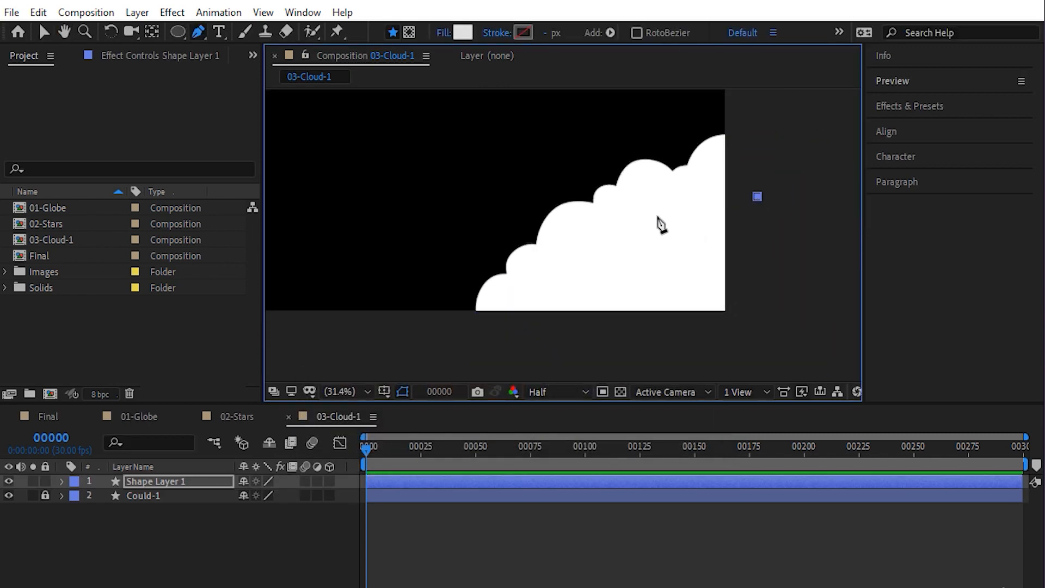
pyautogui.moveTo(660, 215)
pyautogui.mouseDown()
pyautogui.moveTo(663, 189)
pyautogui.moveTo(643, 205)
pyautogui.moveTo(649, 226)
pyautogui.mouseUp()
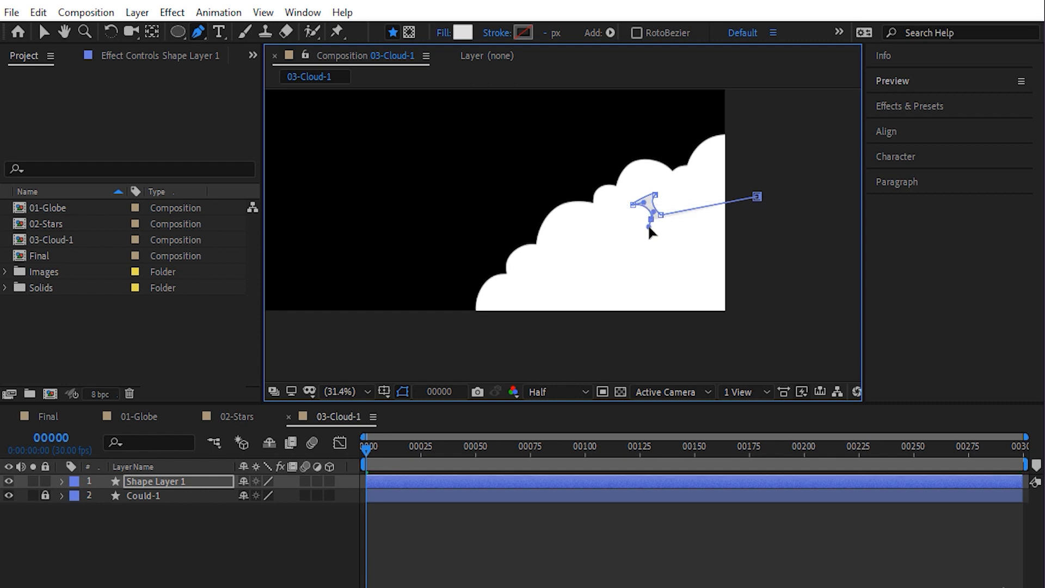
pyautogui.click(593, 245)
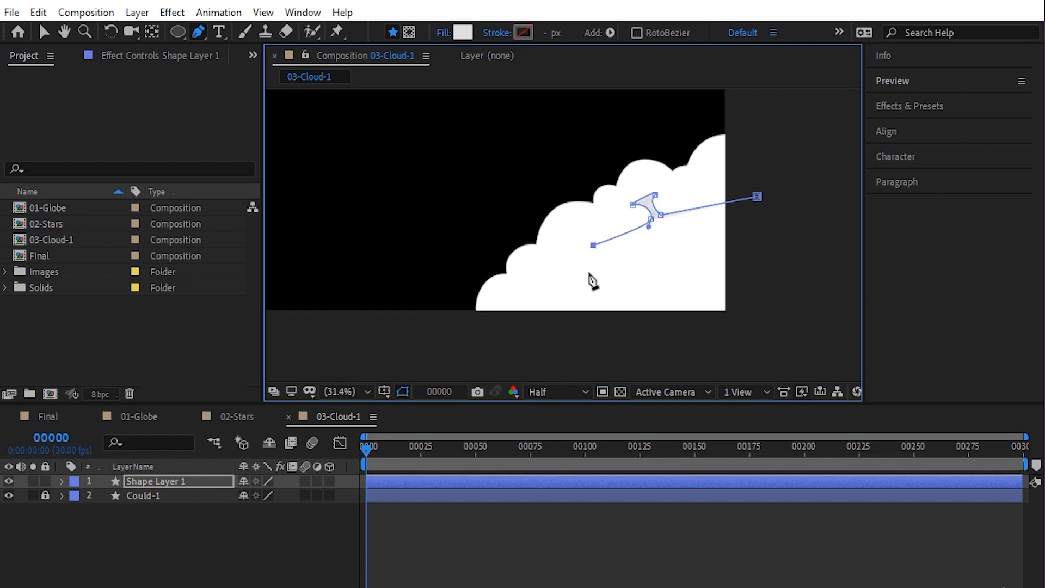
pyautogui.click(561, 263)
pyautogui.click(516, 294)
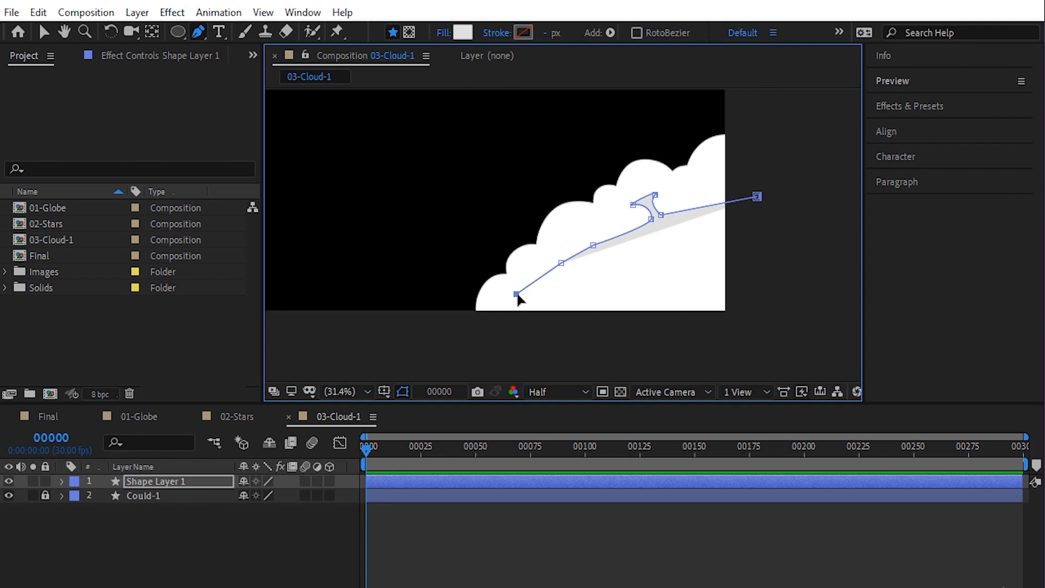
pyautogui.click(486, 341)
pyautogui.click(766, 341)
pyautogui.click(756, 197)
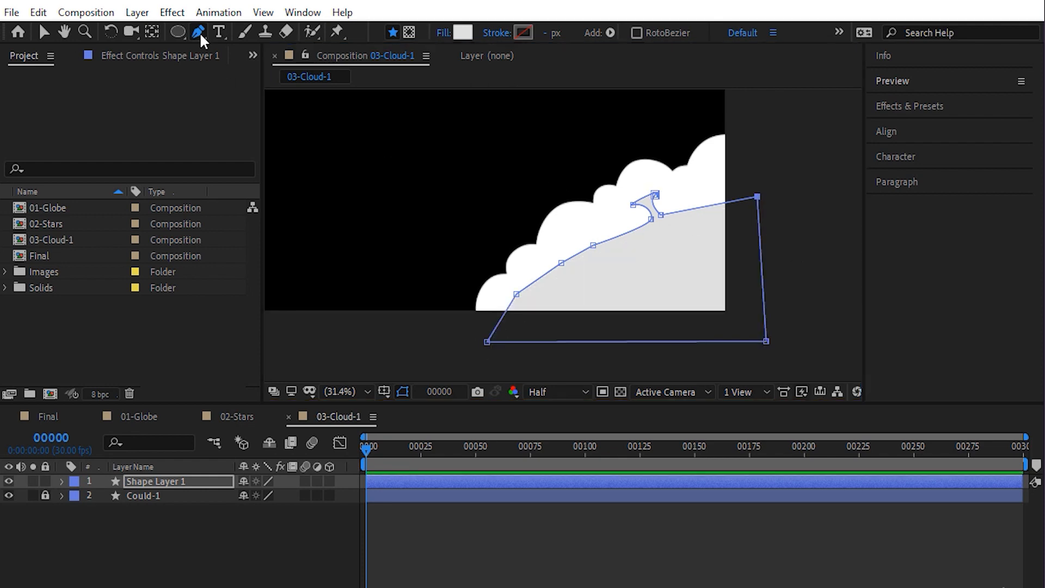
# With the Convert Vertex tool, pull curve handles from the point right of the spike's base and from the off-frame upper-right corner
pyautogui.moveTo(199, 32); pyautogui.dragTo(274, 87)
pyautogui.click(348, 394)
pyautogui.click(346, 578)
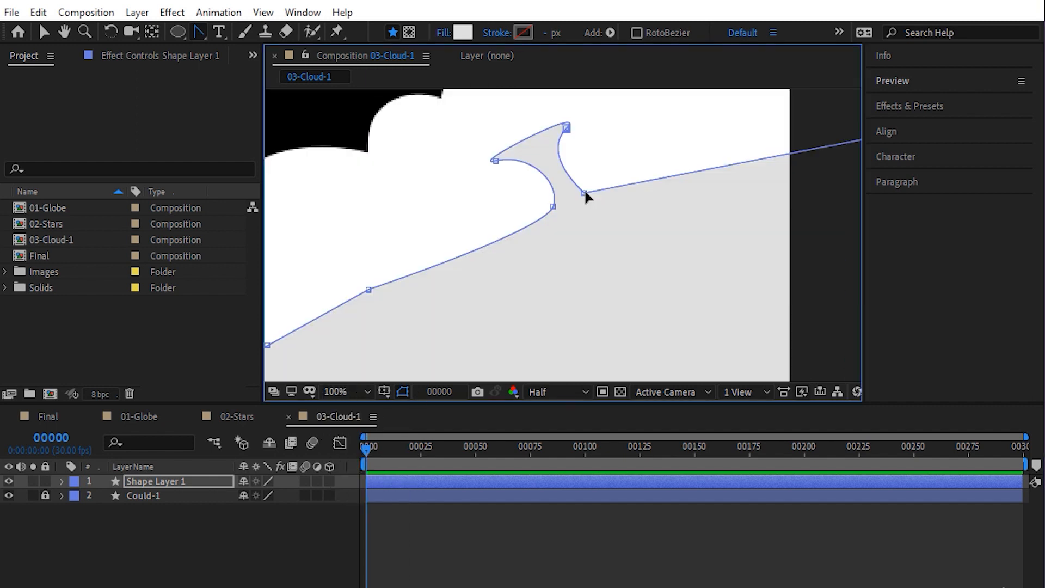
pyautogui.moveTo(583, 192); pyautogui.dragTo(618, 215)
pyautogui.moveTo(559, 173); pyautogui.dragTo(554, 162)
pyautogui.press('space')
pyautogui.moveTo(715, 214); pyautogui.dragTo(534, 214)
pyautogui.click(710, 135)
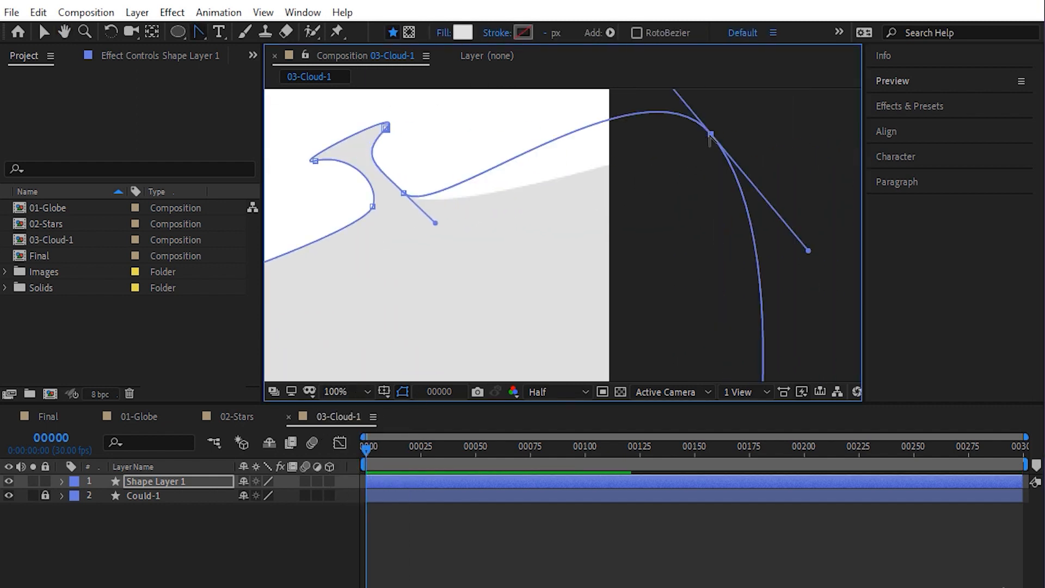
# Raise the grey shape's off-frame upper-right corner and adjust curve handles to form rounded scallops along its upper edge and a smooth spike tip
pyautogui.press('space')
pyautogui.moveTo(687, 114); pyautogui.dragTo(616, 329)
pyautogui.moveTo(725, 193); pyautogui.dragTo(703, 108)
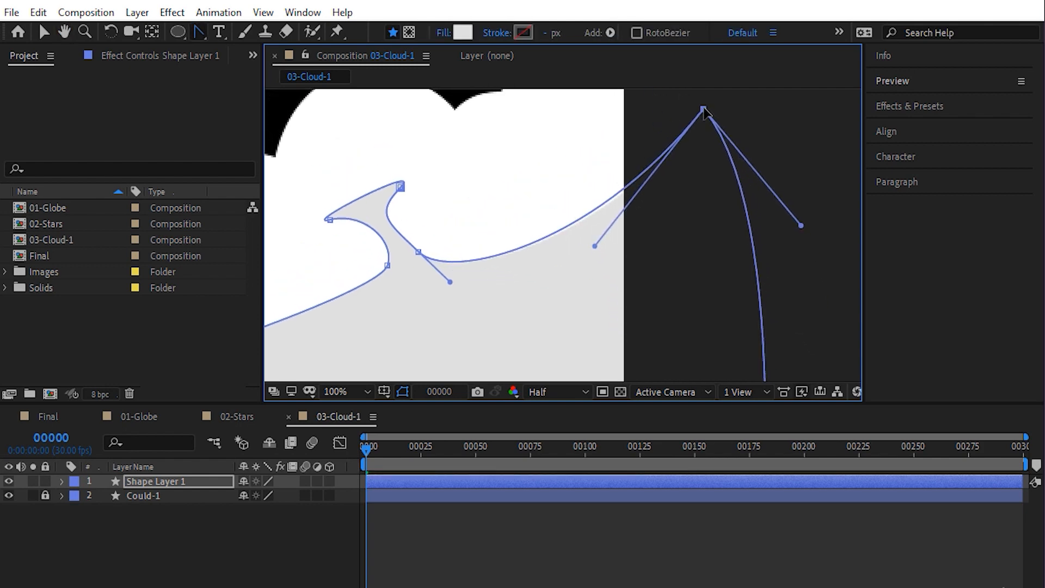
pyautogui.moveTo(596, 244); pyautogui.dragTo(650, 317)
pyautogui.moveTo(401, 186); pyautogui.dragTo(431, 172)
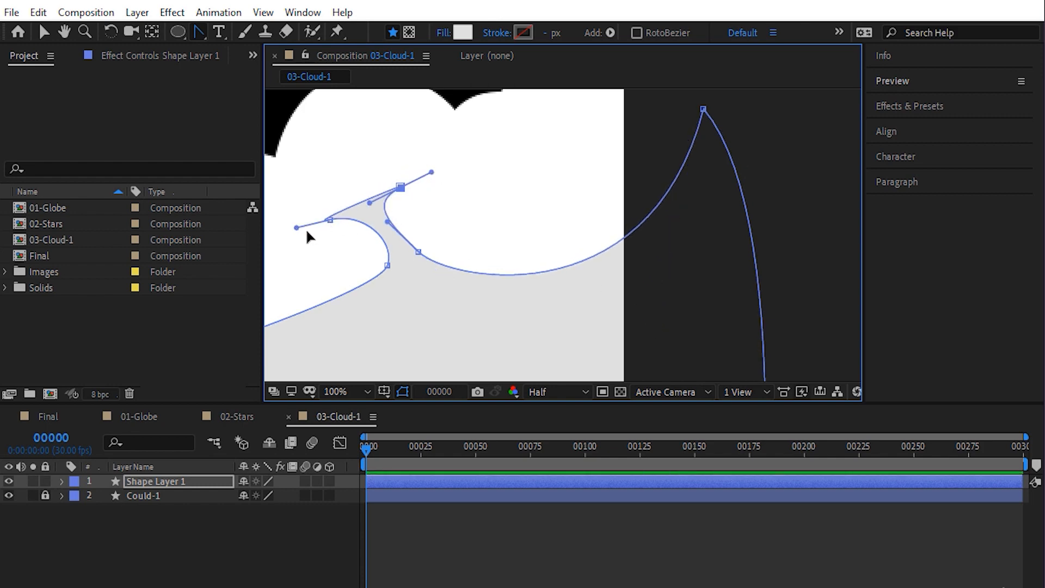
pyautogui.scroll(-6, 839, 126)
# Rename the grey shape layer as Cloud-2 and deselect it
pyautogui.click(159, 482)
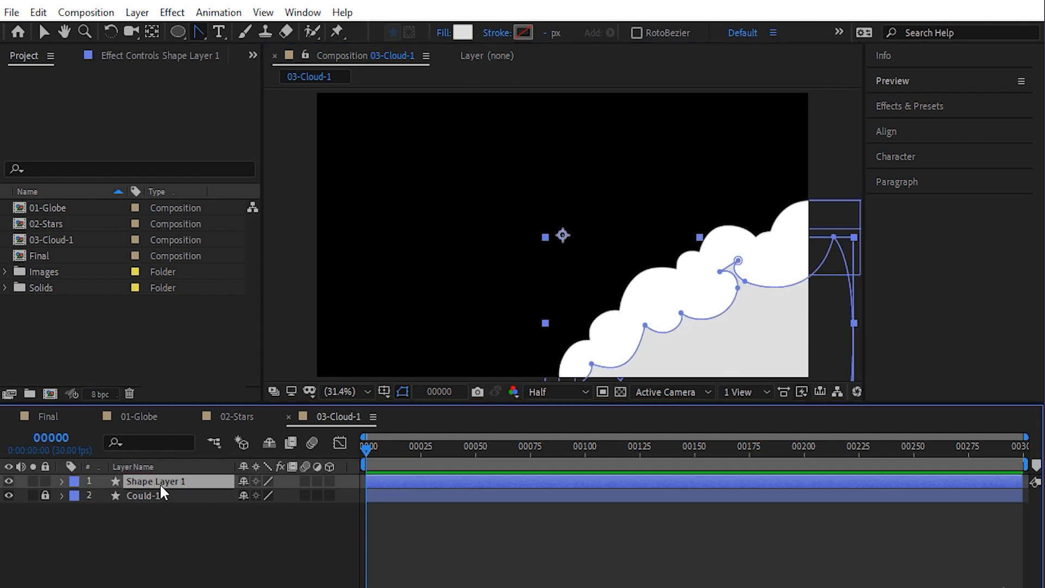
pyautogui.press('Return')
pyautogui.write('Cloud-2')
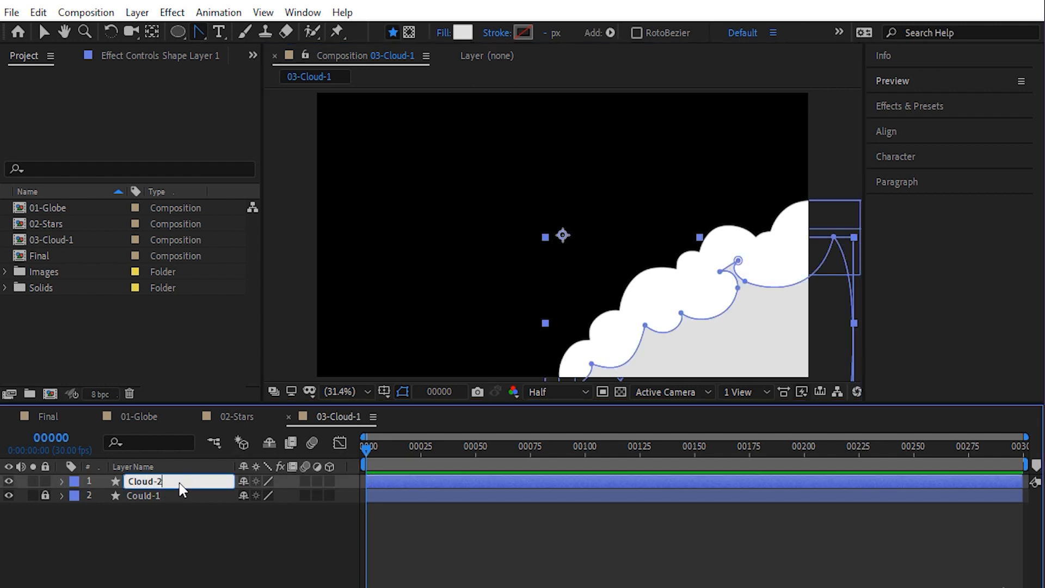
pyautogui.press('Return')
pyautogui.click(508, 546)
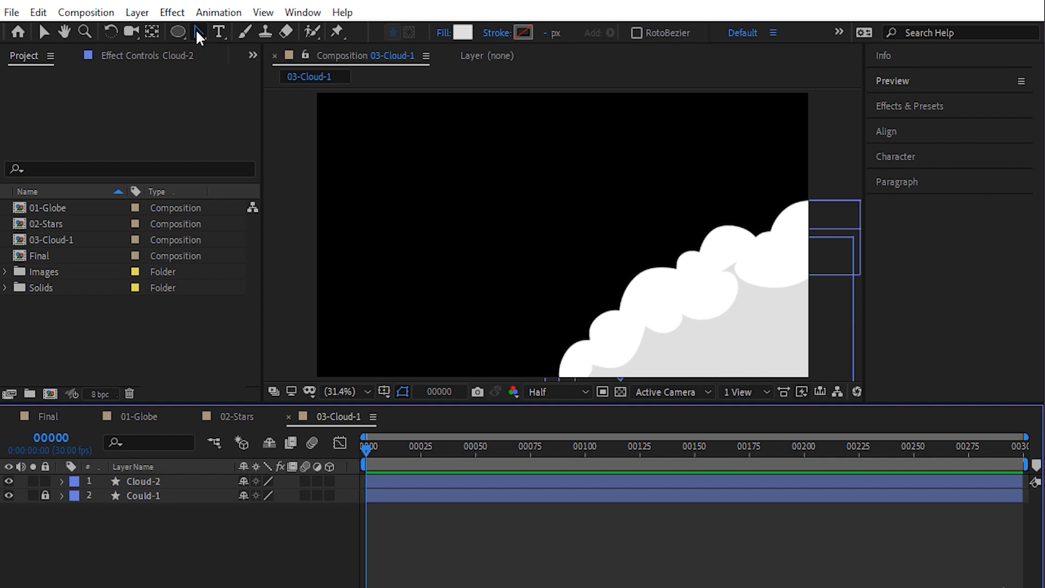
# Choose the Pen tool's fill colour for another shape, and lock the Cloud-2 layer
pyautogui.moveTo(196, 31); pyautogui.dragTo(257, 33)
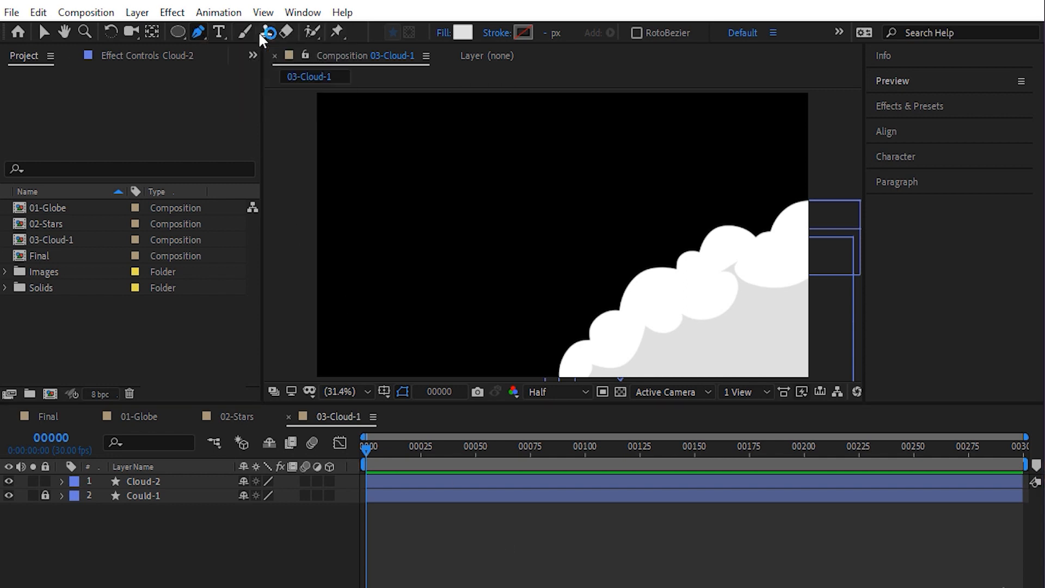
pyautogui.click(462, 32)
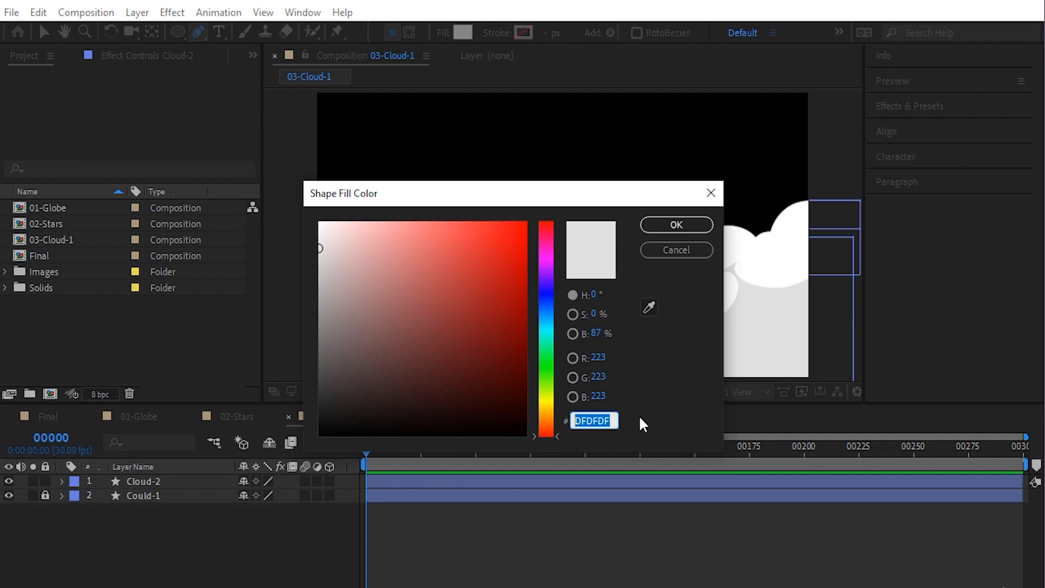
pyautogui.click(675, 224)
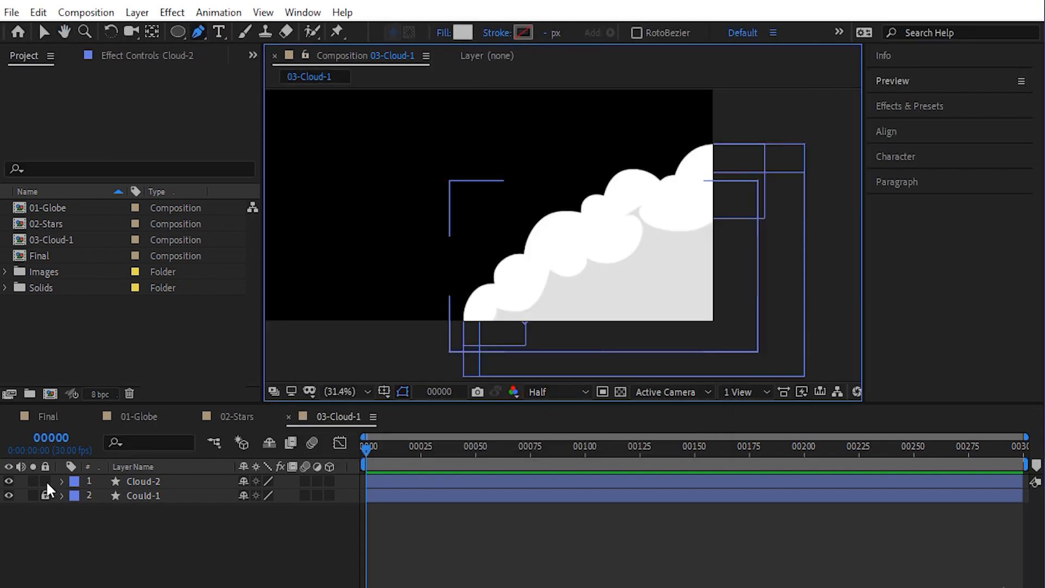
pyautogui.click(46, 482)
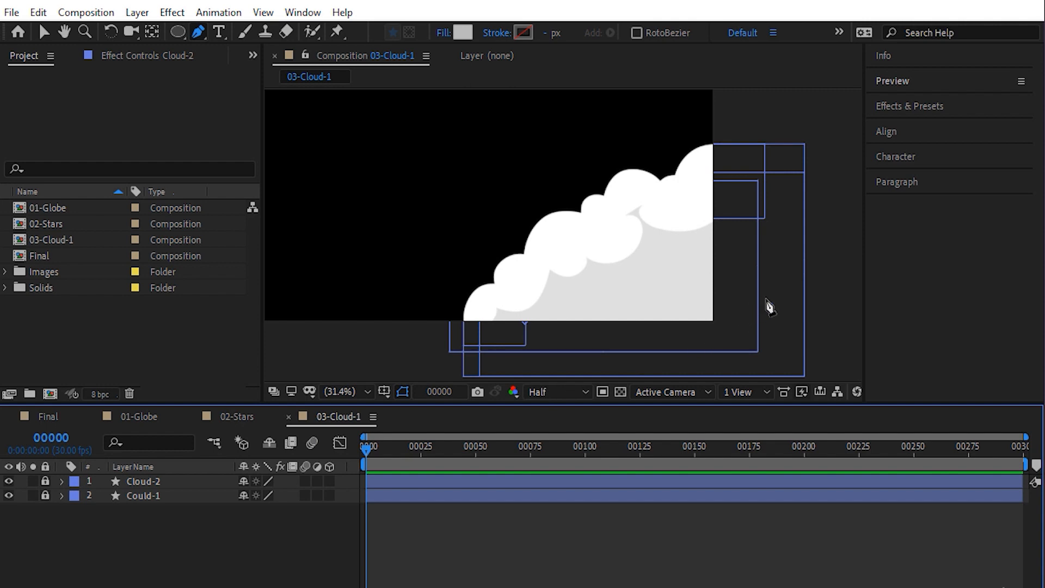
# With the Pen tool, start a darker grey shape beyond the frame's right edge, adding a curved point and a small spike below the white puffs
pyautogui.click(740, 273)
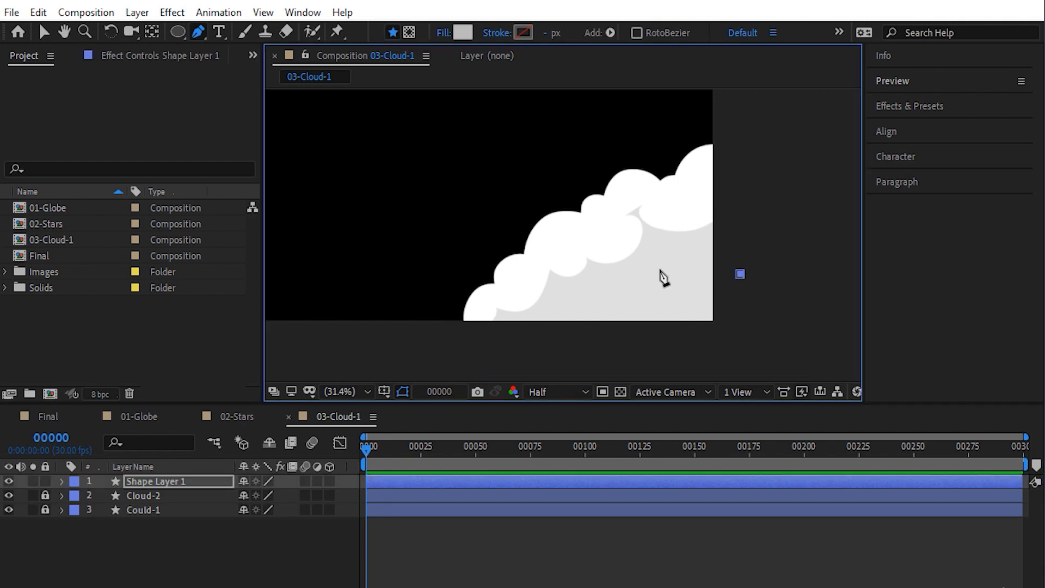
pyautogui.moveTo(637, 278); pyautogui.dragTo(637, 262)
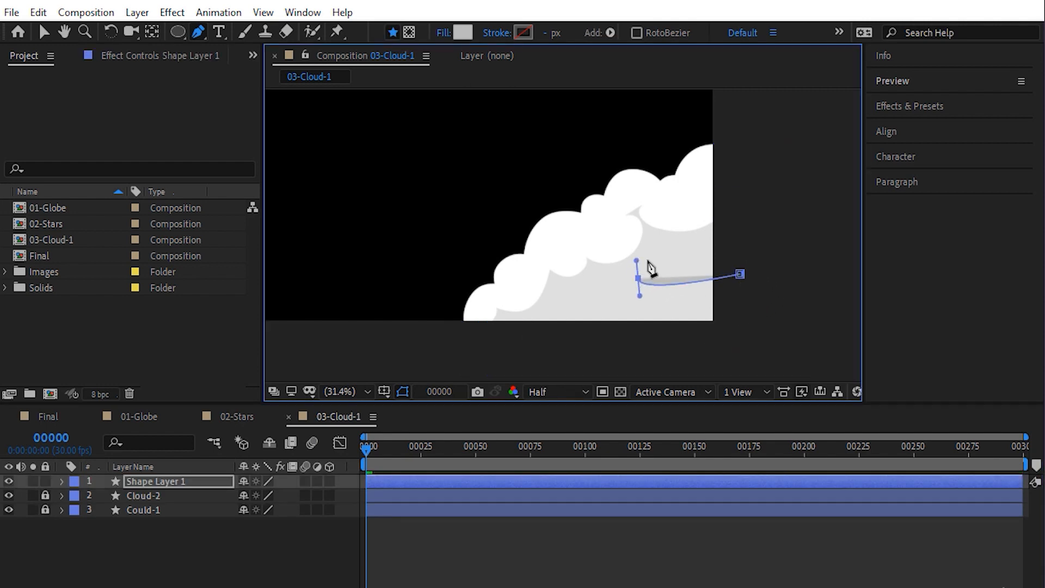
pyautogui.scroll(4, 642, 256)
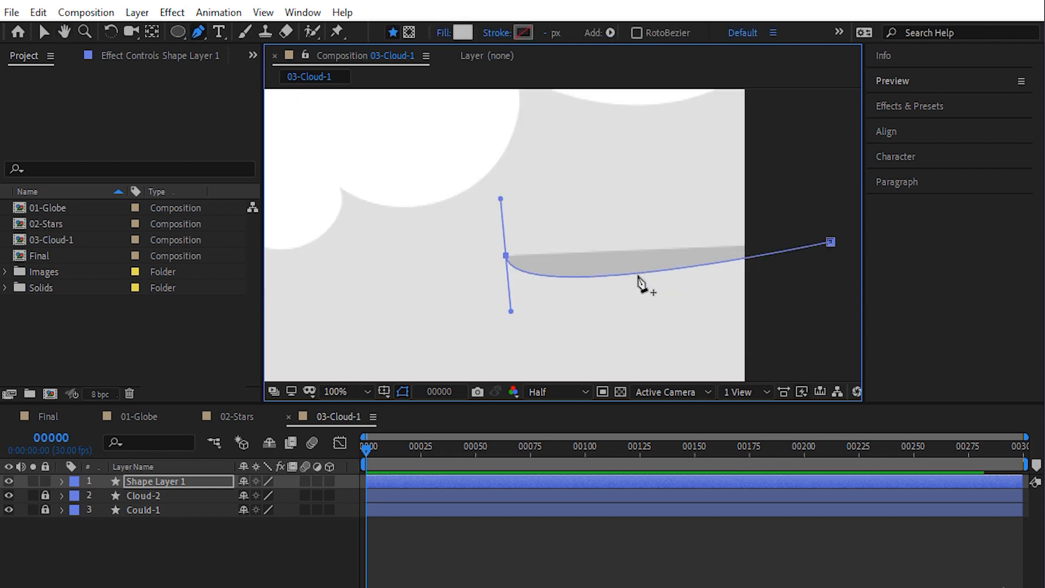
pyautogui.click(571, 220)
pyautogui.click(506, 239)
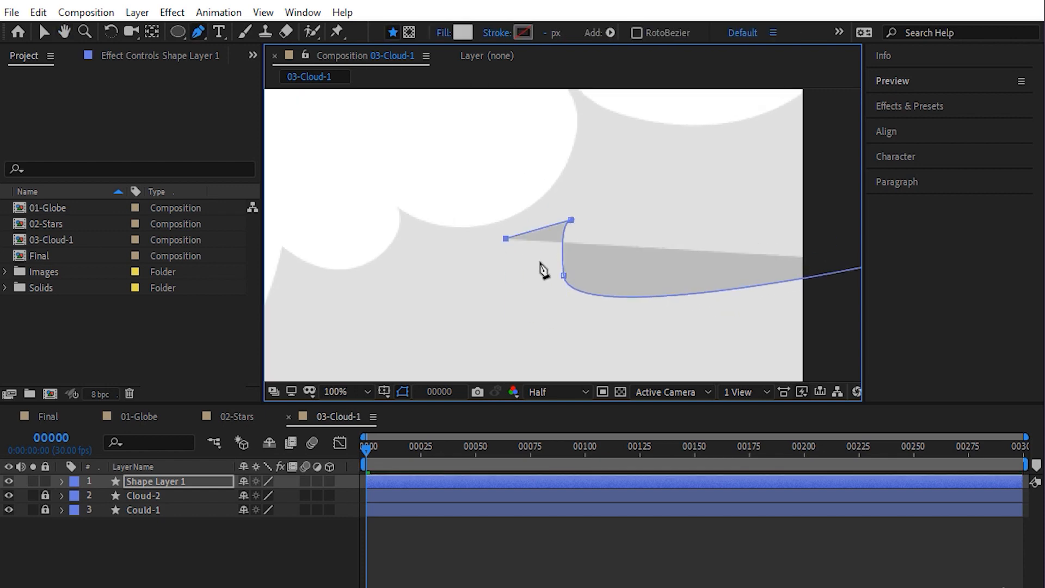
pyautogui.click(547, 278)
# Continue the darker grey outline with a curved point towards the lower left, then extend it with points below the frame
pyautogui.moveTo(499, 334); pyautogui.dragTo(553, 245)
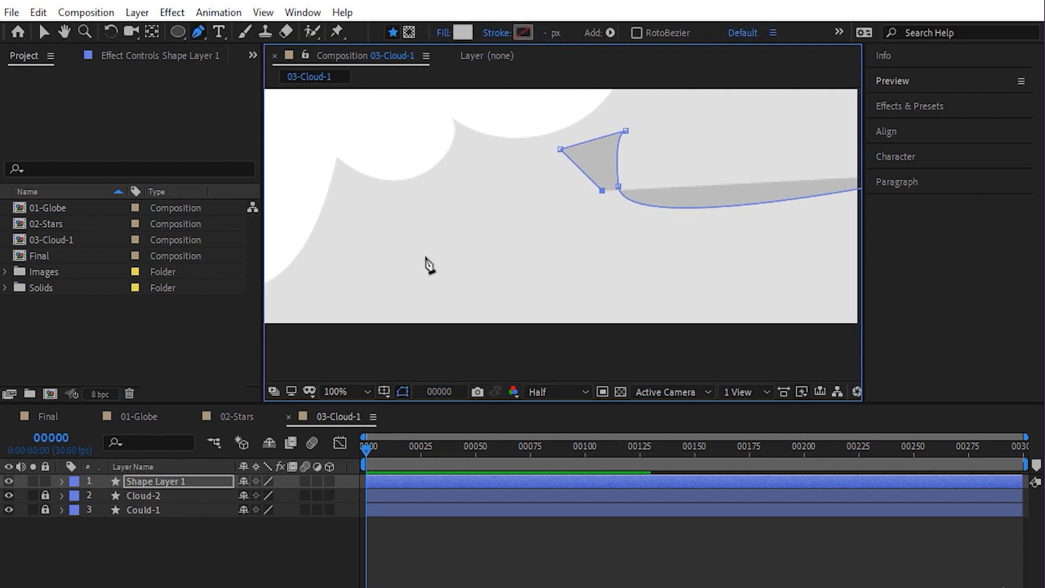
pyautogui.moveTo(425, 253); pyautogui.dragTo(395, 229)
pyautogui.moveTo(330, 345); pyautogui.dragTo(383, 301)
pyautogui.click(342, 326)
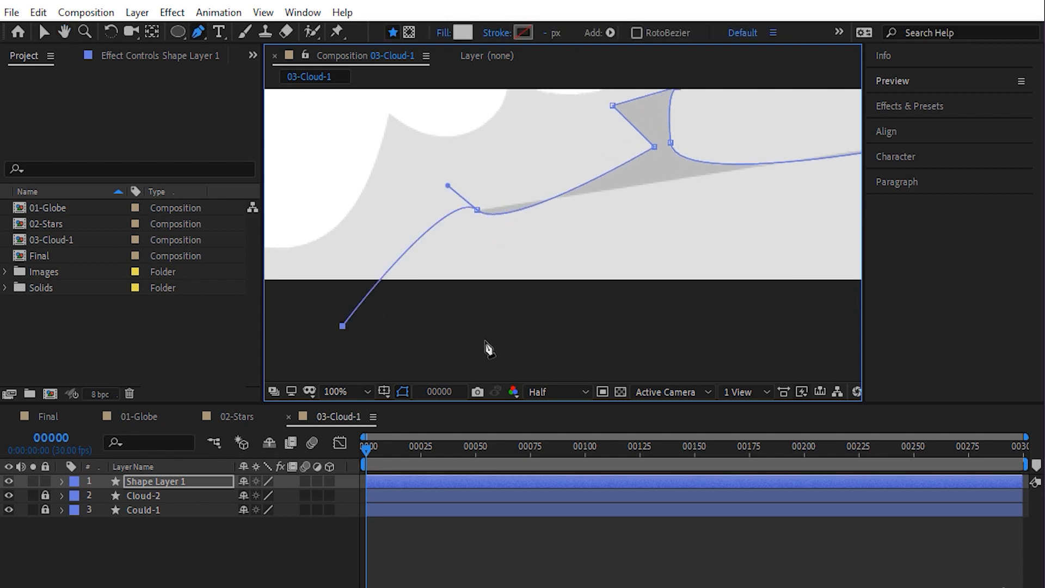
pyautogui.scroll(-1, 487, 343)
pyautogui.moveTo(567, 343); pyautogui.dragTo(463, 370)
pyautogui.click(354, 366)
# Rename the new shape layer as Cloud-3 and lock it
pyautogui.press('Return')
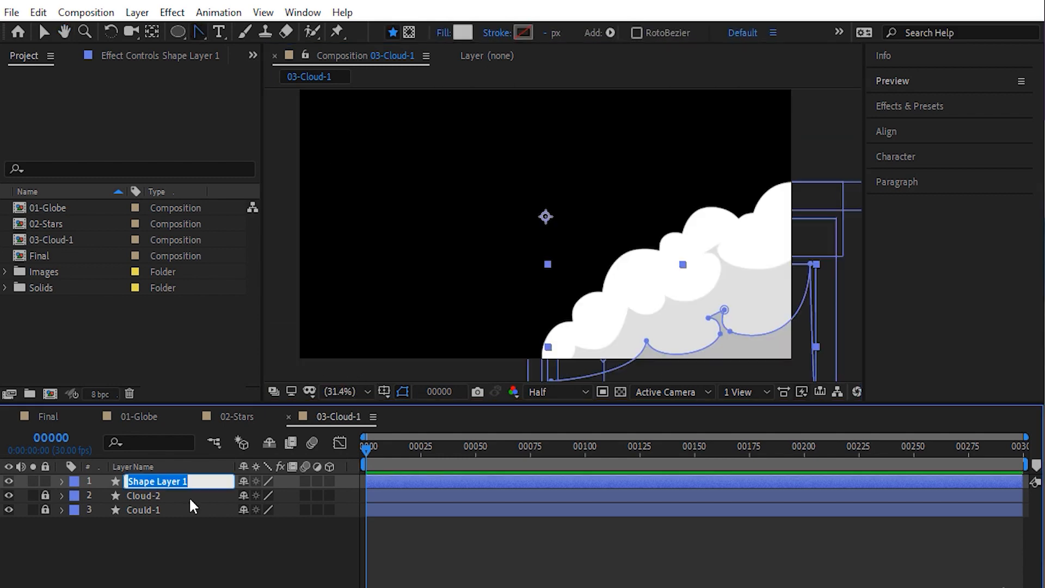
pyautogui.write('Cloud-3')
pyautogui.press('Return')
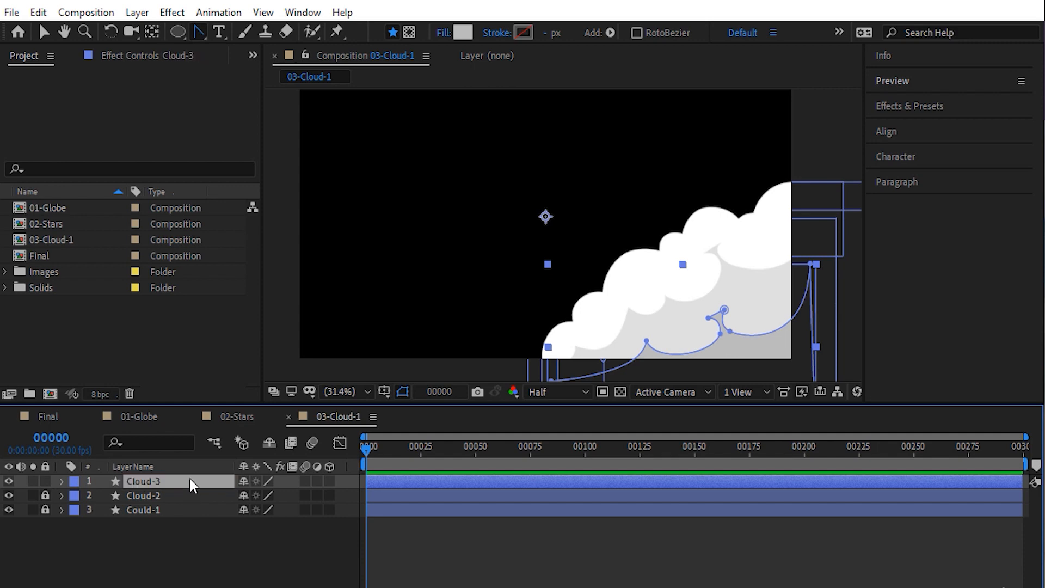
pyautogui.click(45, 481)
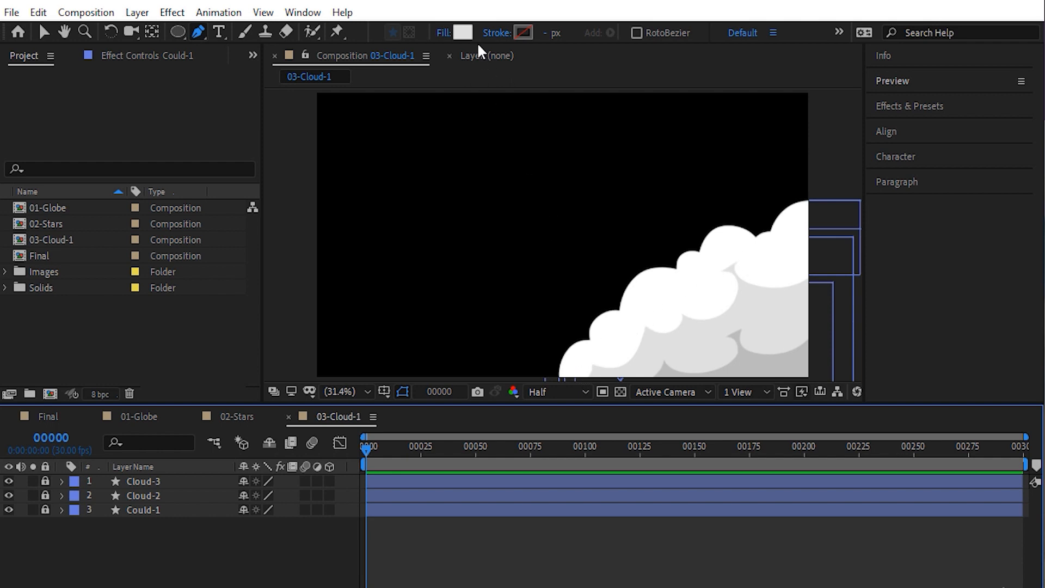
# Sample the light grey of the Cloud-2 shading with the eyedropper as the shape fill colour
pyautogui.click(462, 33)
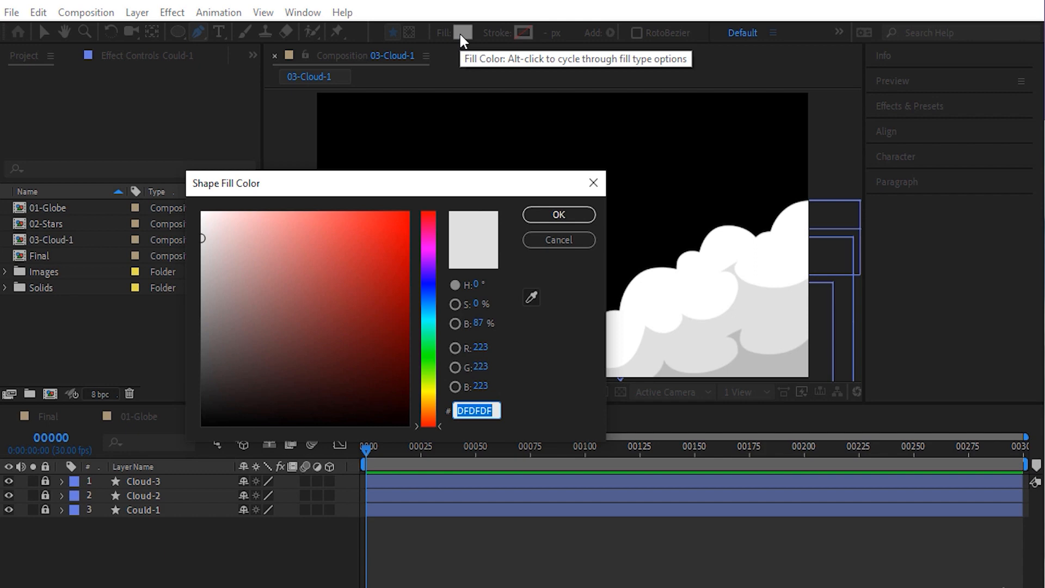
pyautogui.click(531, 295)
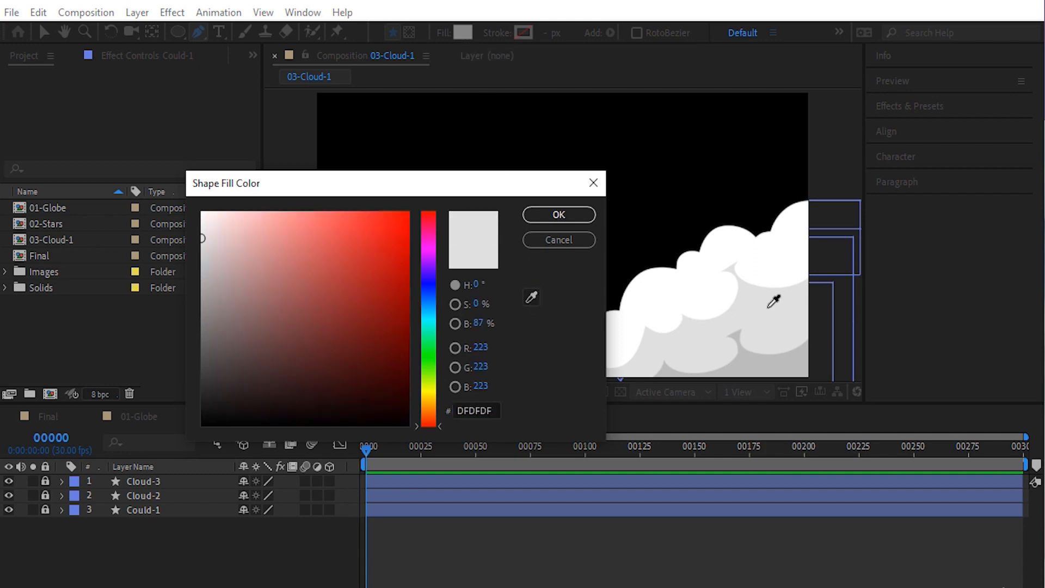
pyautogui.click(558, 215)
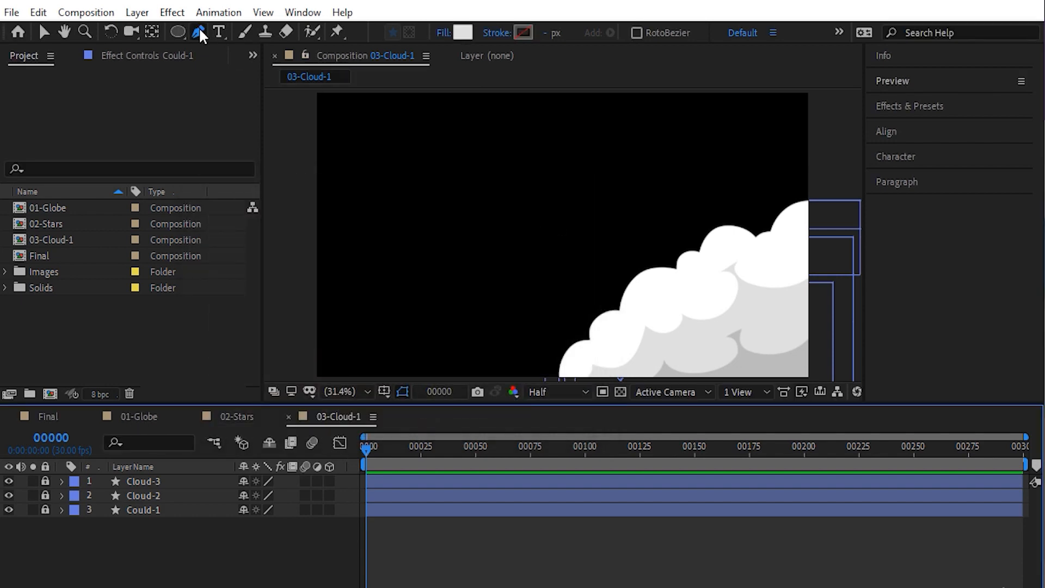
# Draw a closed two-point leaf shape with the Pen tool inside the large middle white puff
pyautogui.scroll(3, 707, 304)
pyautogui.moveTo(723, 321); pyautogui.dragTo(484, 225)
pyautogui.click(484, 278)
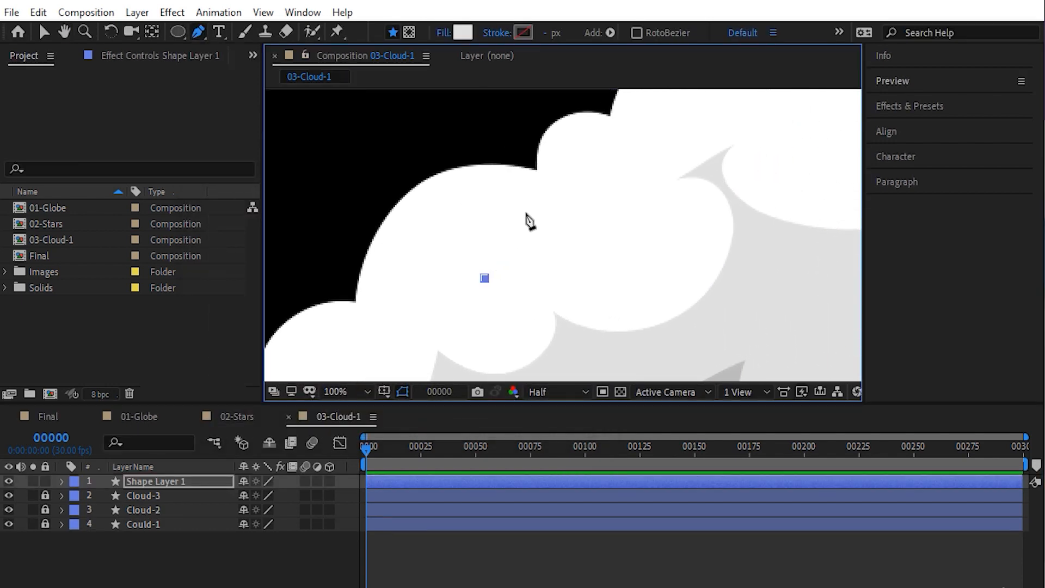
pyautogui.moveTo(598, 171); pyautogui.dragTo(682, 184)
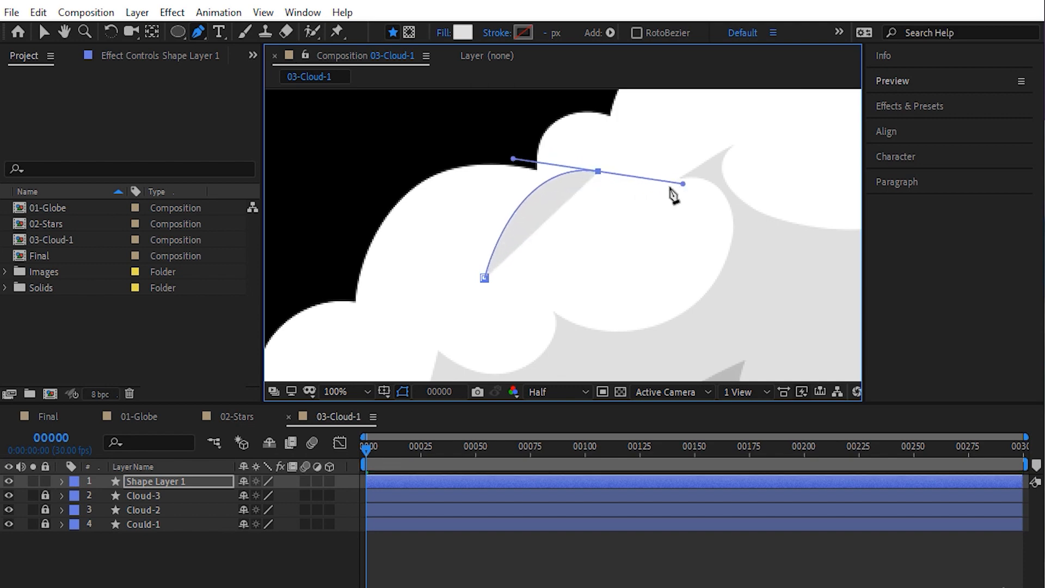
pyautogui.click(485, 279)
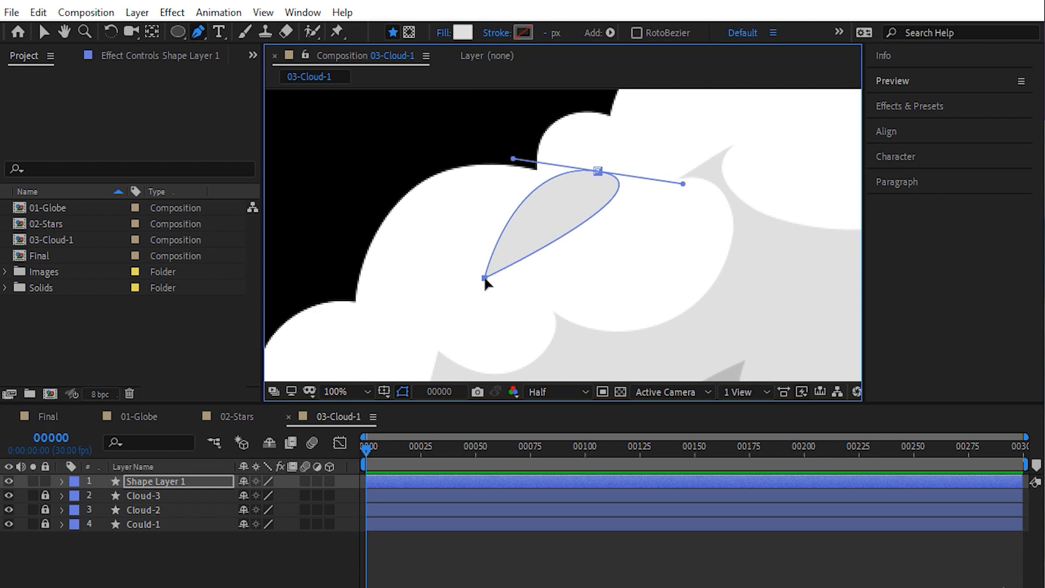
# With the Convert Vertex tool, pull and adjust the leaf shape's curve handles to form a thin, tapered crescent
pyautogui.moveTo(205, 30); pyautogui.dragTo(258, 84)
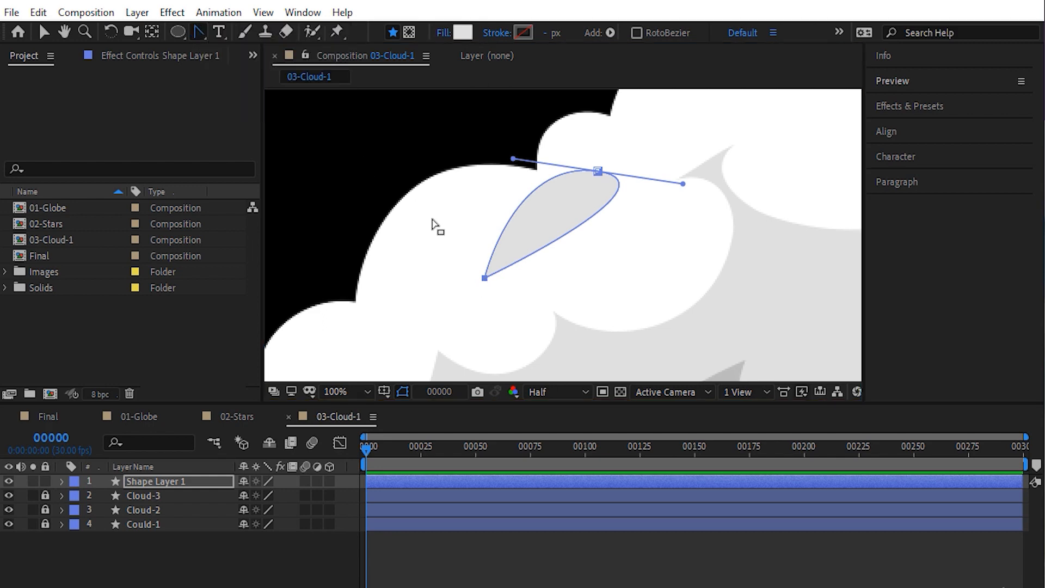
pyautogui.moveTo(485, 278); pyautogui.dragTo(506, 209)
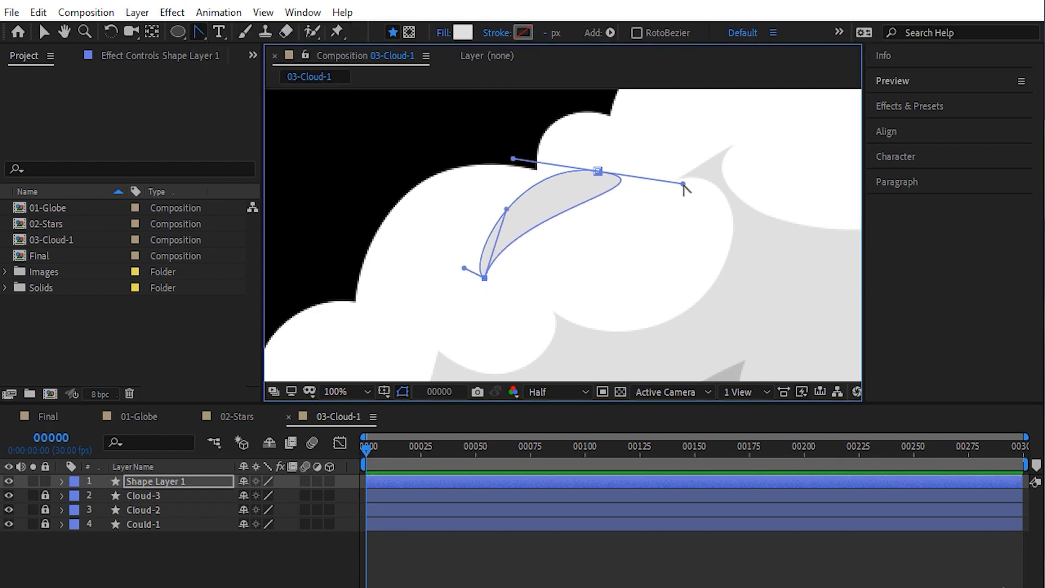
pyautogui.moveTo(683, 184); pyautogui.dragTo(525, 178)
pyautogui.moveTo(506, 209); pyautogui.dragTo(492, 209)
pyautogui.moveTo(506, 154); pyautogui.dragTo(506, 158)
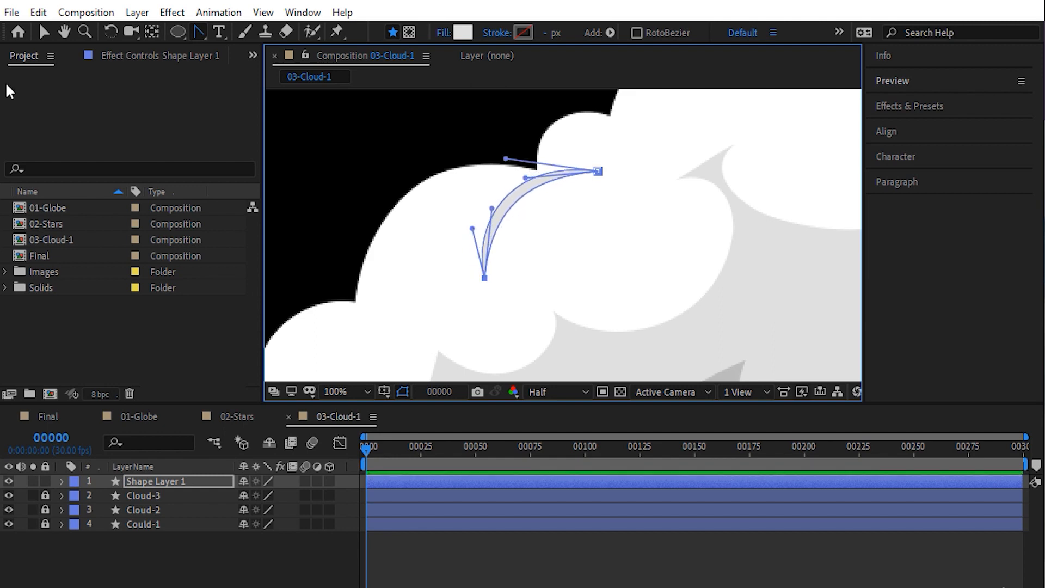
# Move the crescent slightly up and to the right within the middle white puff and deselect it
pyautogui.click(44, 33)
pyautogui.doubleClick(501, 202)
pyautogui.scroll(-1, 506, 261)
pyautogui.moveTo(524, 253); pyautogui.dragTo(482, 216)
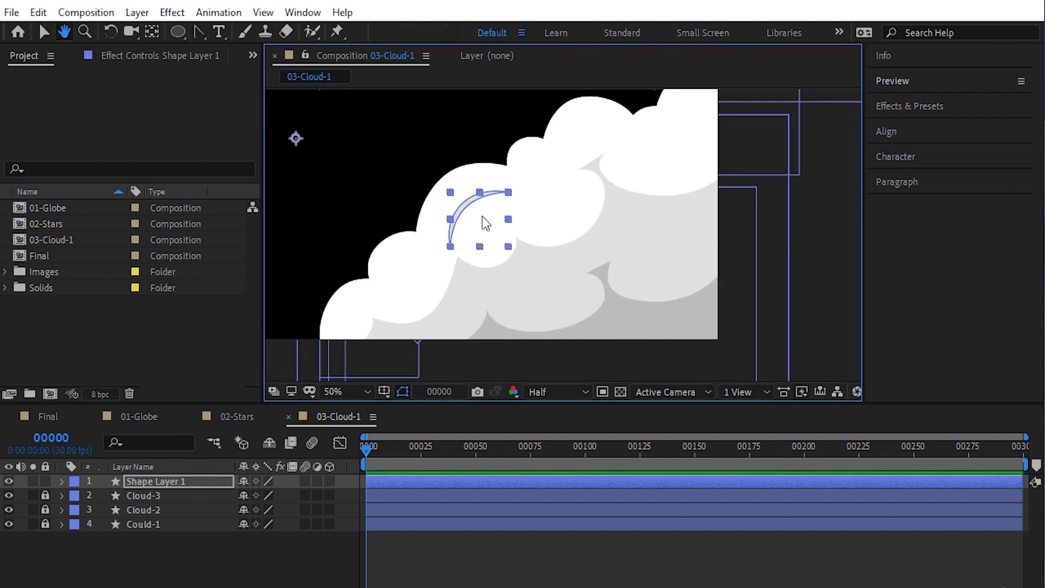
pyautogui.click(611, 227)
pyautogui.press('g')
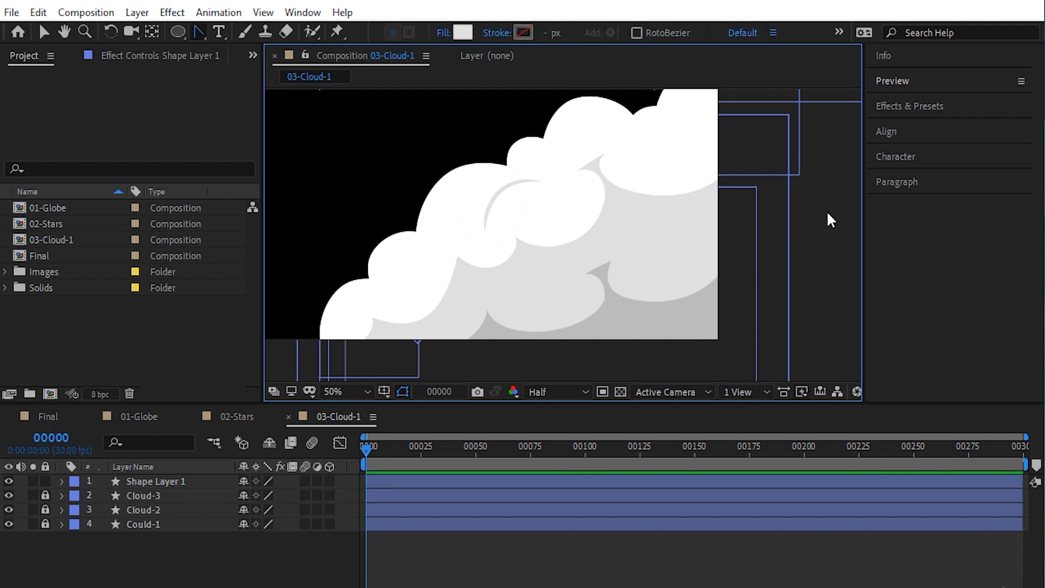
# Duplicate the crescent layer, move the copy onto the lowest white puffs, scale it down, and clear the selection
pyautogui.click(155, 482)
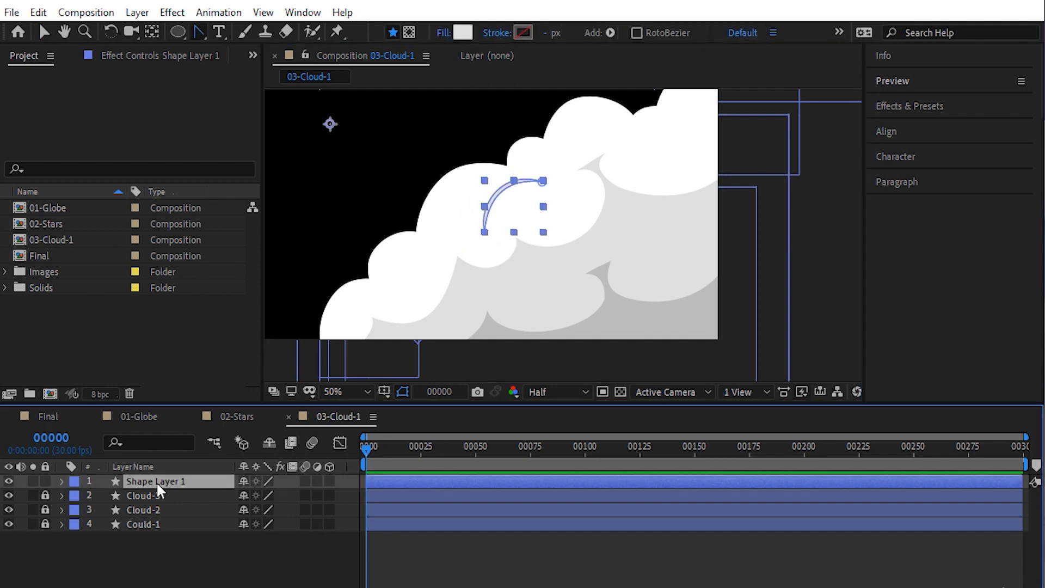
pyautogui.hotkey('ctrl', 'd')
pyautogui.press('v')
pyautogui.moveTo(535, 181); pyautogui.dragTo(412, 280)
pyautogui.moveTo(480, 189); pyautogui.dragTo(650, 196)
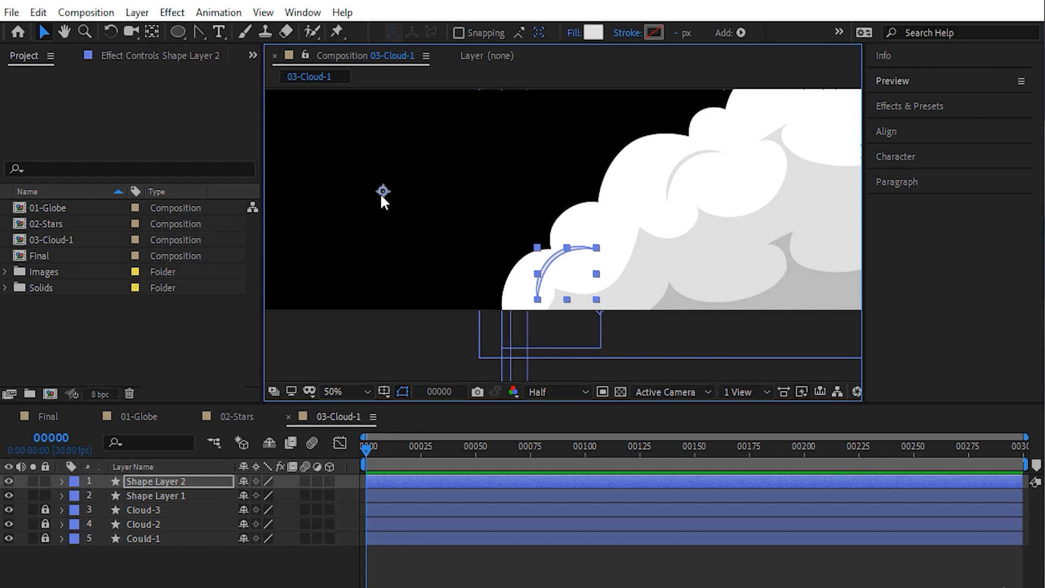
pyautogui.moveTo(596, 248); pyautogui.dragTo(590, 261)
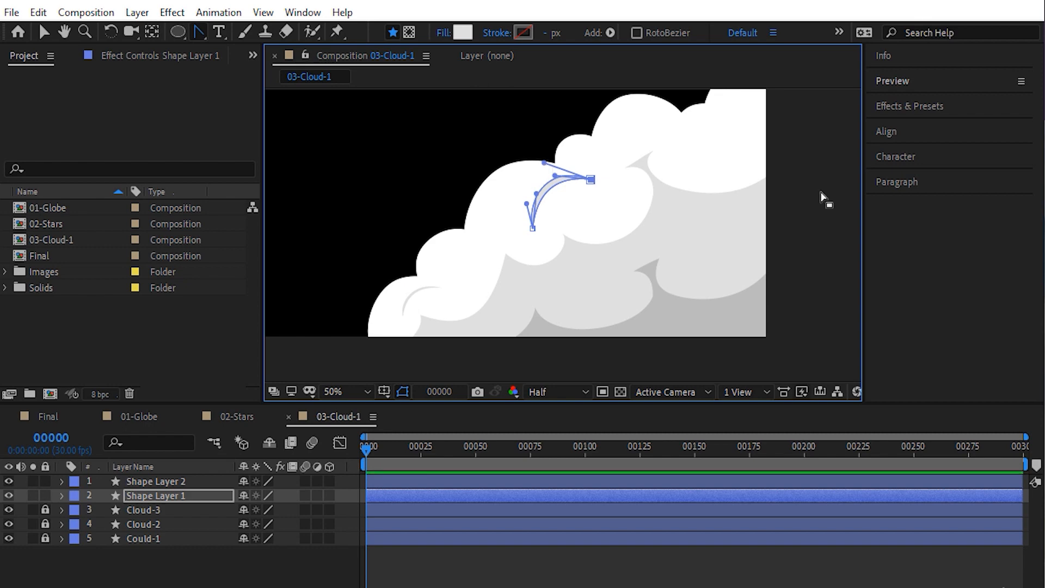
pyautogui.press('F2')
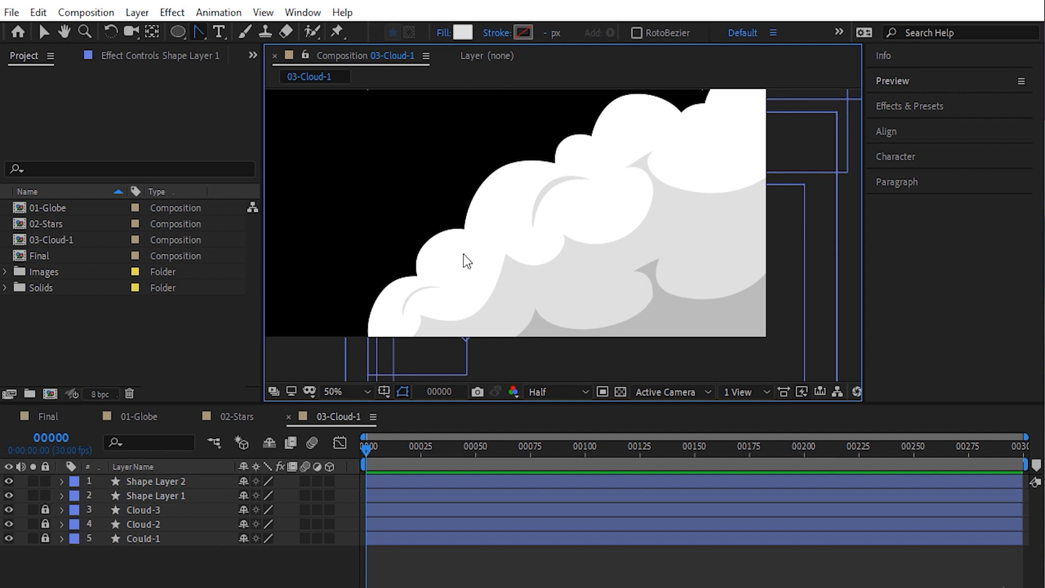
# Unlock the Could-1 layer, enlarge the timeline area, and expand the contents of both Shape Layer 1 and Could-1
pyautogui.click(113, 495)
pyautogui.click(61, 496)
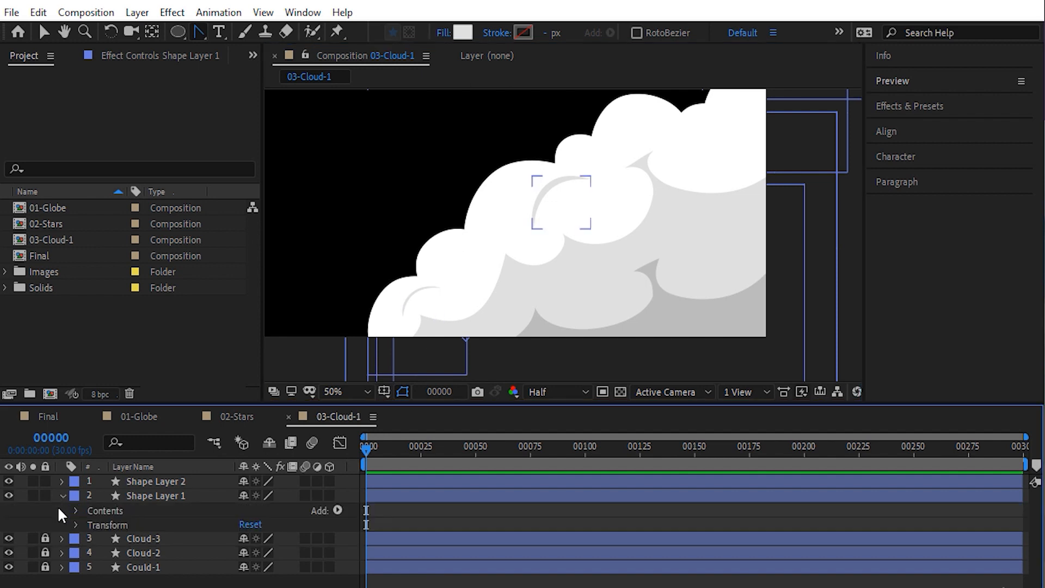
pyautogui.click(46, 567)
pyautogui.click(61, 566)
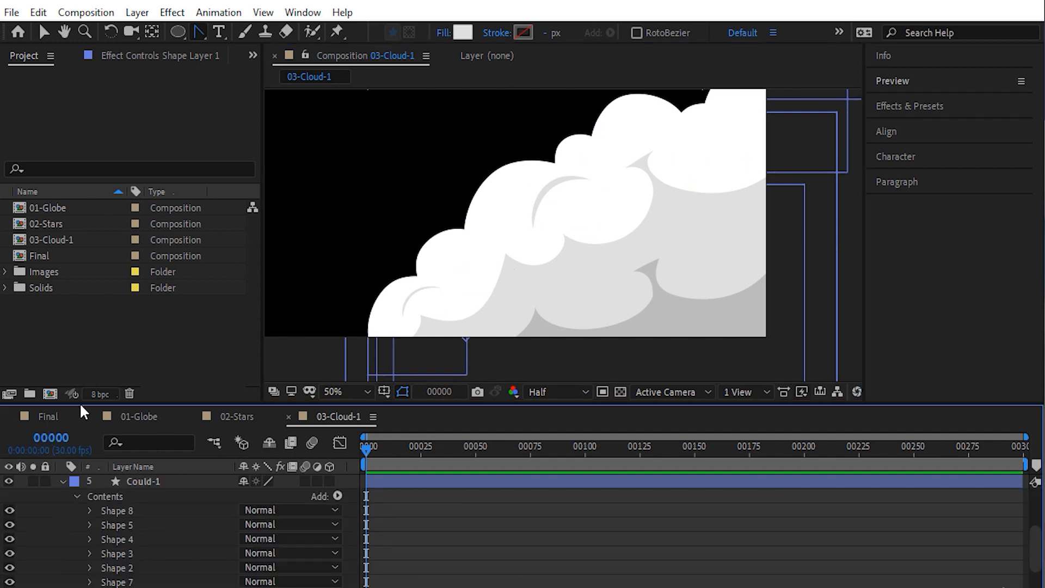
pyautogui.moveTo(79, 404); pyautogui.dragTo(89, 325)
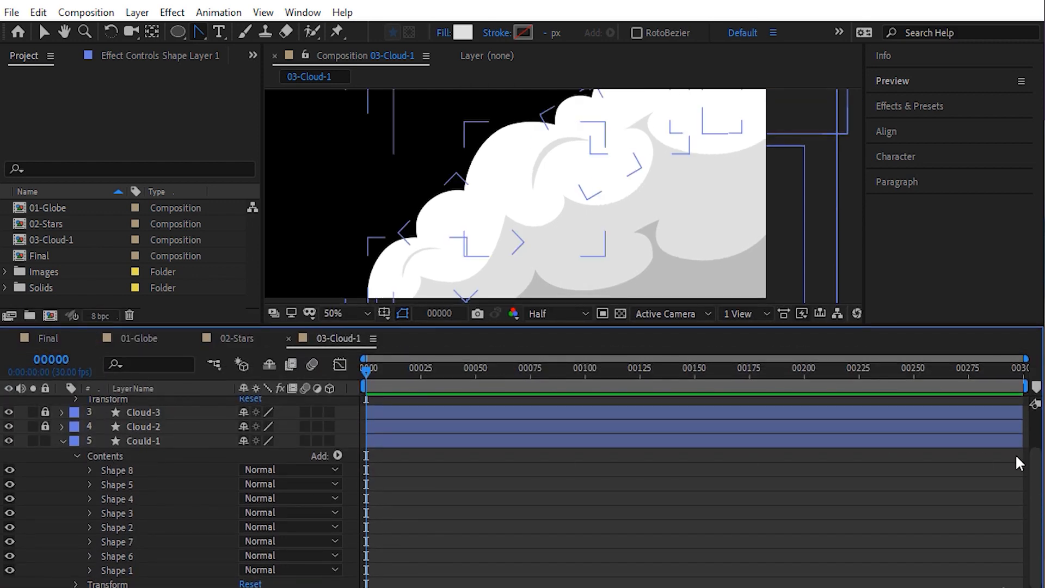
pyautogui.scroll(3, 1018, 463)
pyautogui.click(76, 432)
# Cut the Shape 1 crescent from Shape Layer 1 and paste it into the contents of Could-1
pyautogui.click(124, 448)
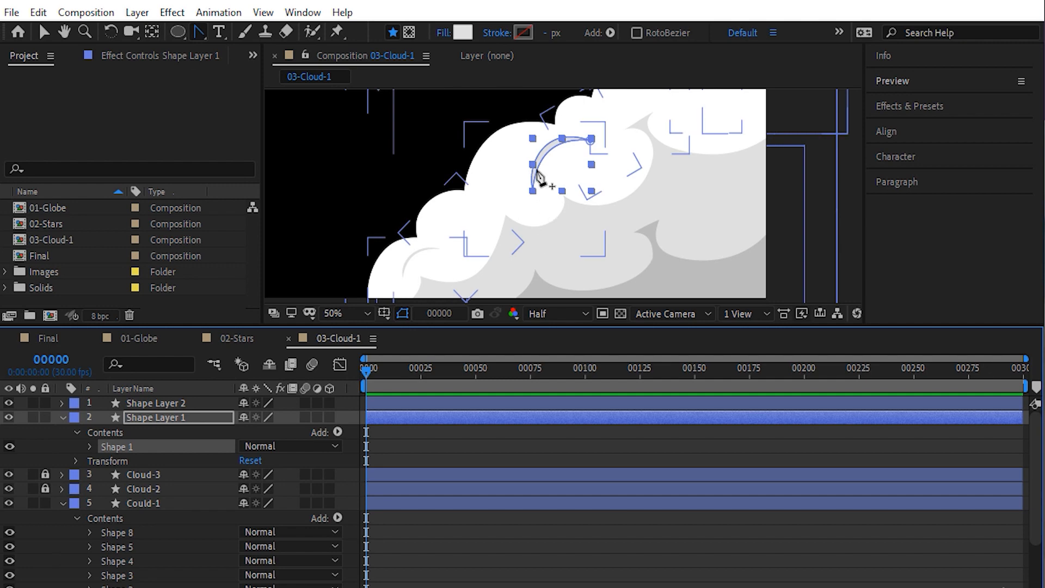
pyautogui.click(38, 12)
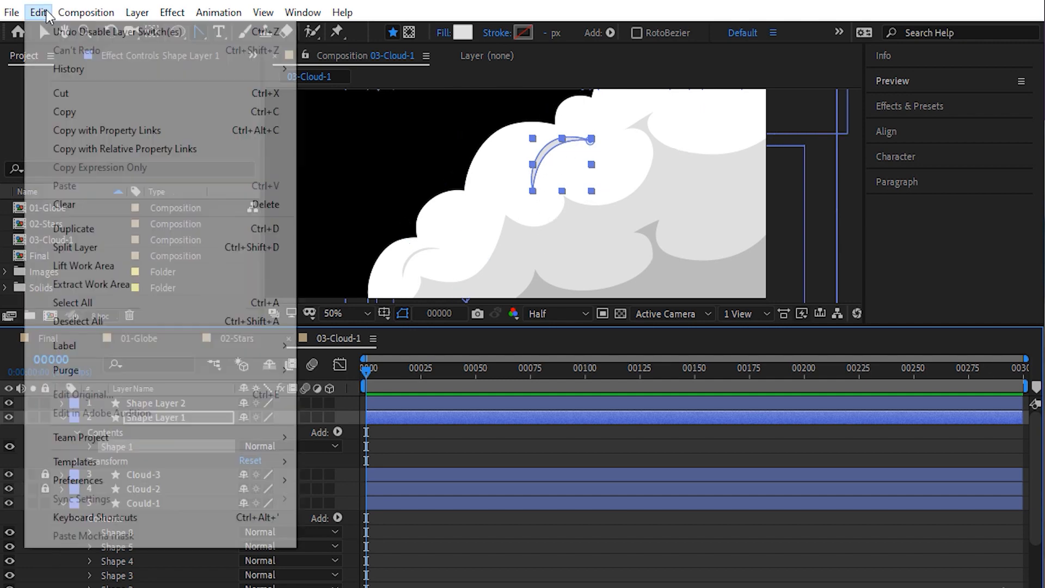
pyautogui.click(73, 93)
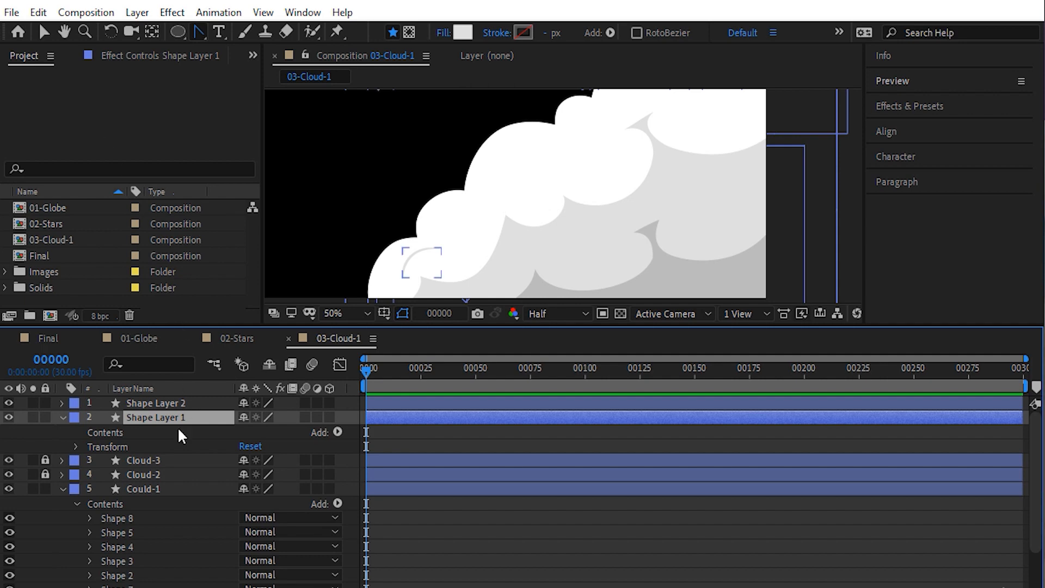
pyautogui.click(110, 505)
pyautogui.click(38, 12)
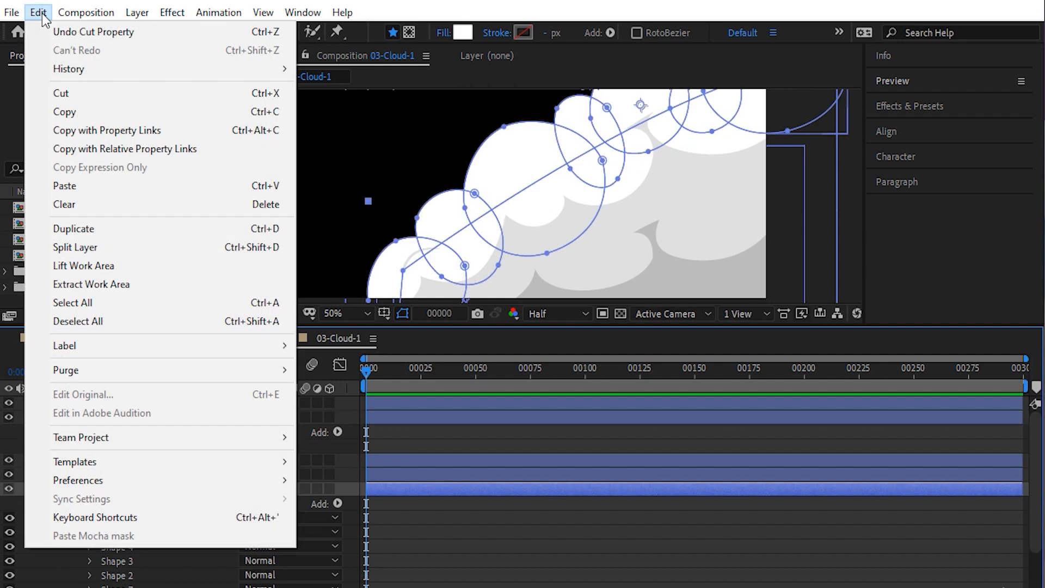
pyautogui.click(75, 188)
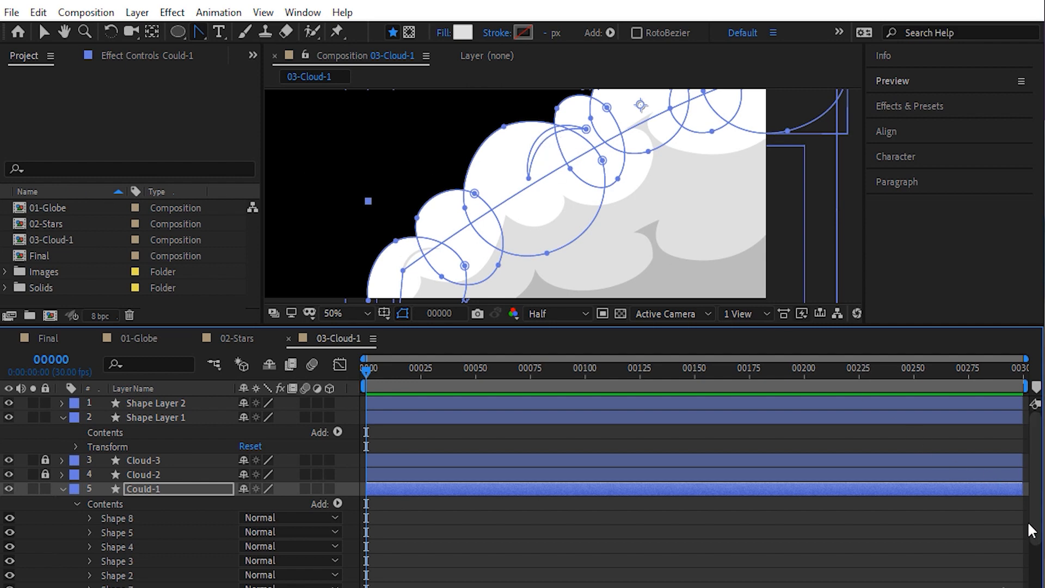
# Move the pasted Shape 9 crescent to the top of Could-1's contents and shift it slightly down and right on the middle puff
pyautogui.moveTo(1031, 538); pyautogui.dragTo(1036, 569)
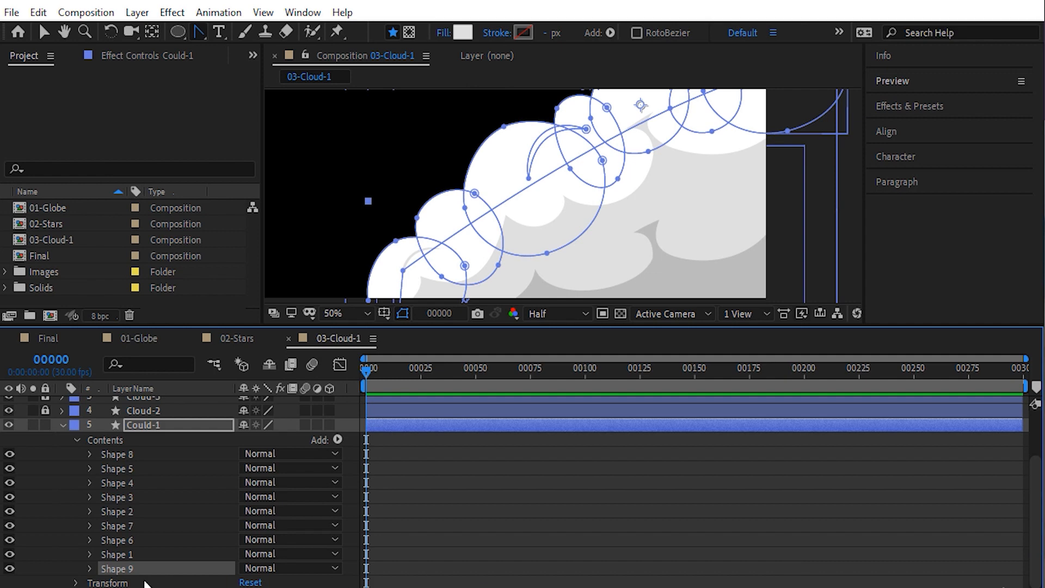
pyautogui.click(400, 559)
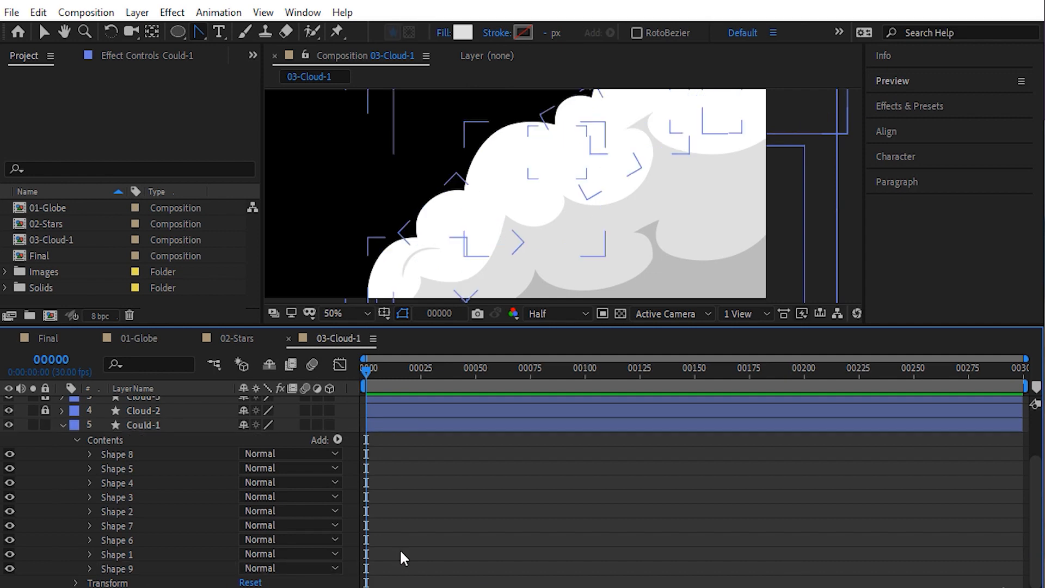
pyautogui.click(174, 569)
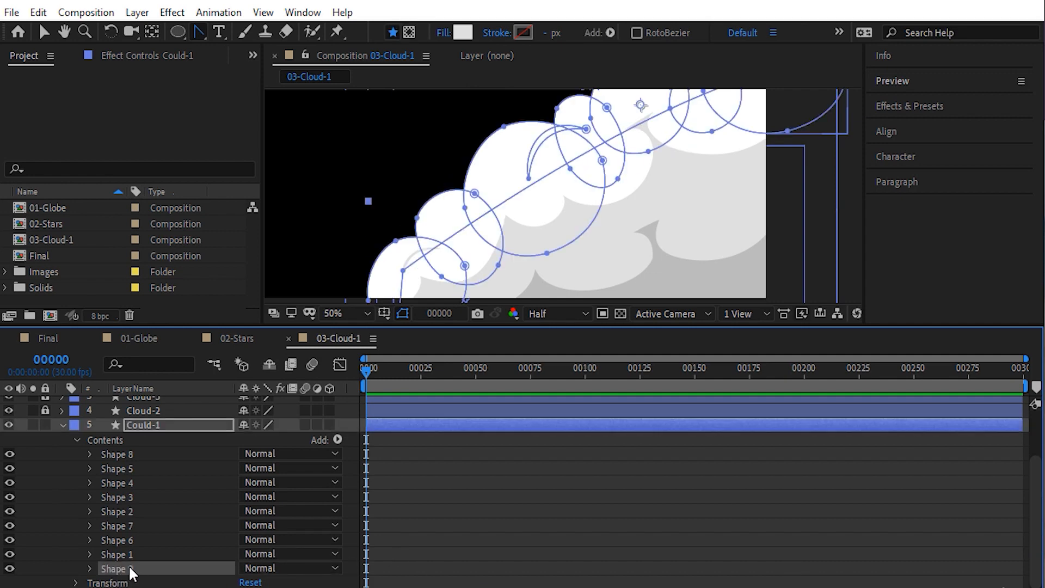
pyautogui.moveTo(129, 564); pyautogui.dragTo(131, 448)
pyautogui.click(586, 129)
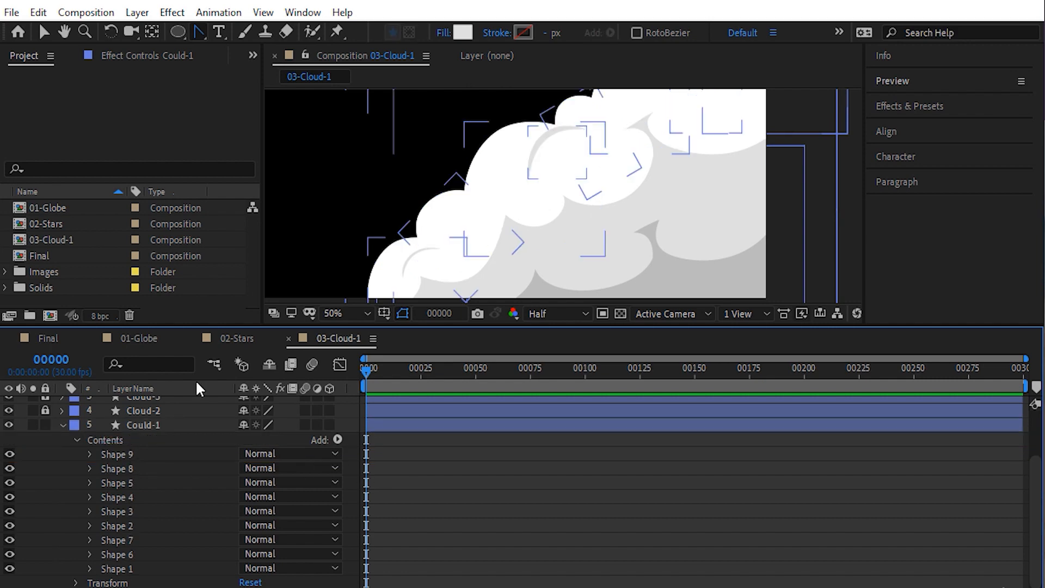
pyautogui.click(120, 458)
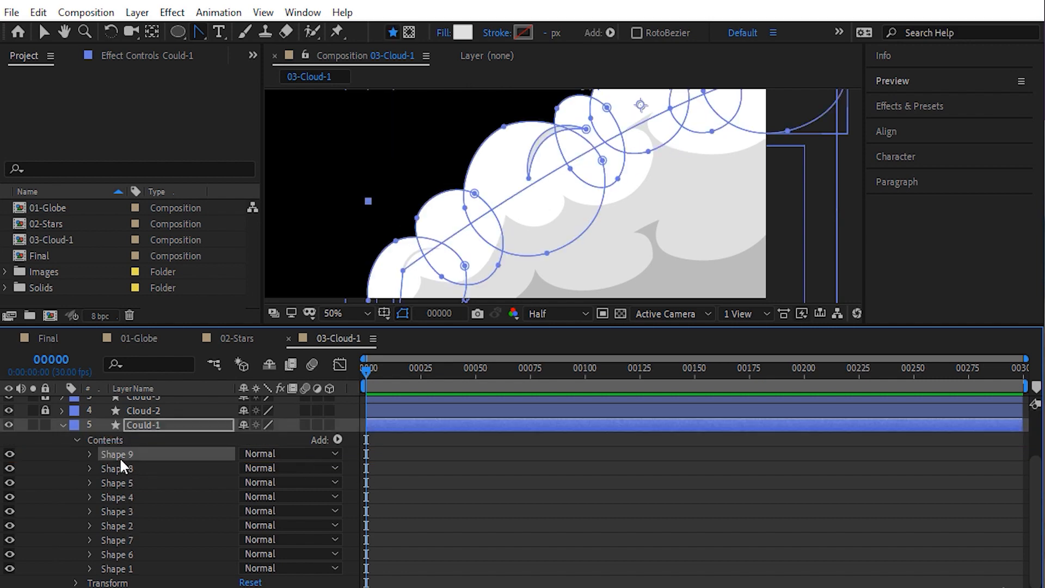
pyautogui.click(44, 33)
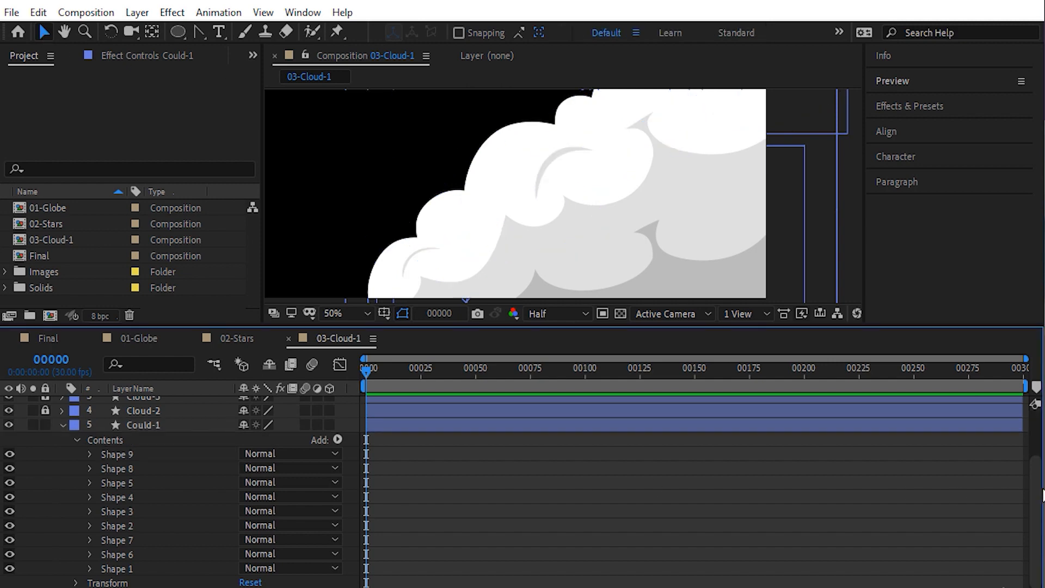
# Delete the emptied Shape Layer 1
pyautogui.scroll(3, 1041, 492)
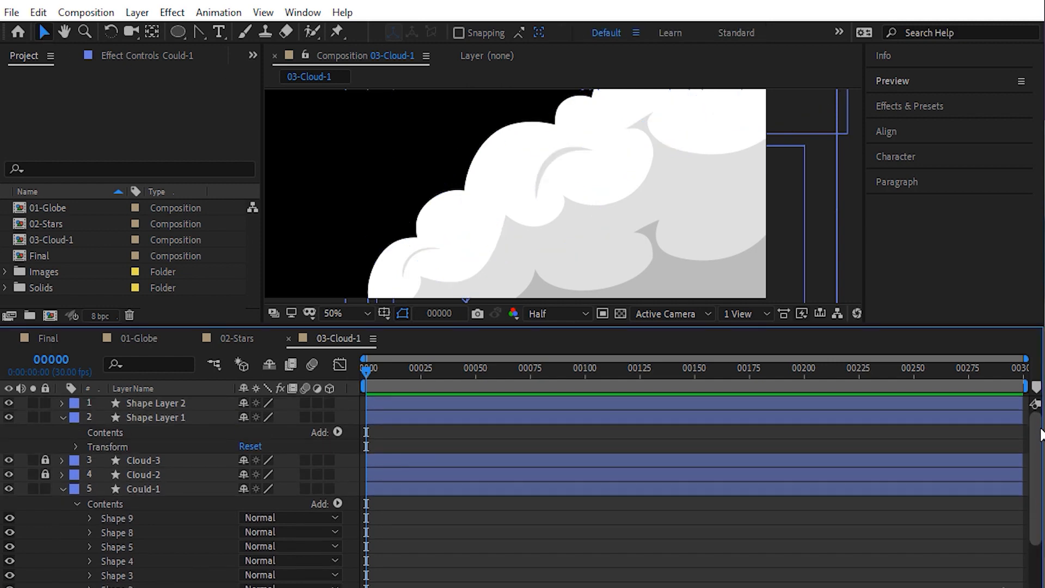
pyautogui.click(142, 416)
pyautogui.click(109, 429)
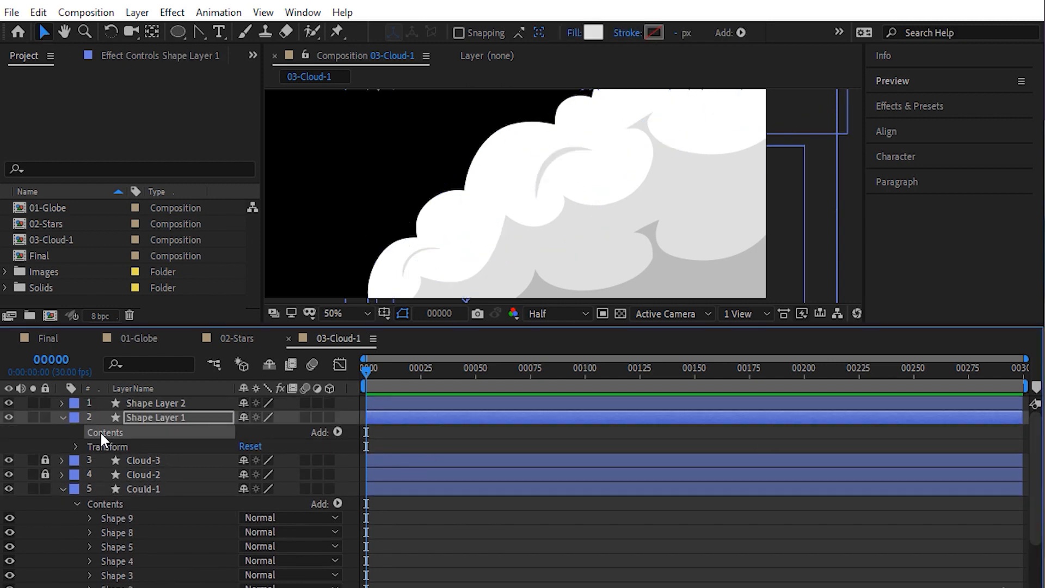
pyautogui.click(139, 418)
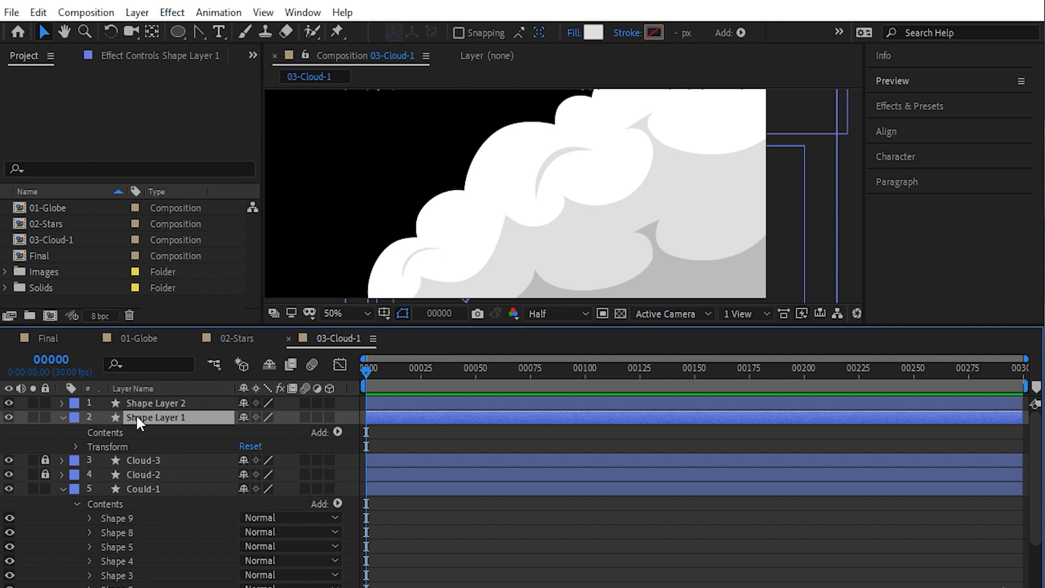
pyautogui.press('Delete')
# Transfer the Shape 1 crescent from Shape Layer 2 into Could-1's contents and remove the emptied Shape Layer 2
pyautogui.click(61, 402)
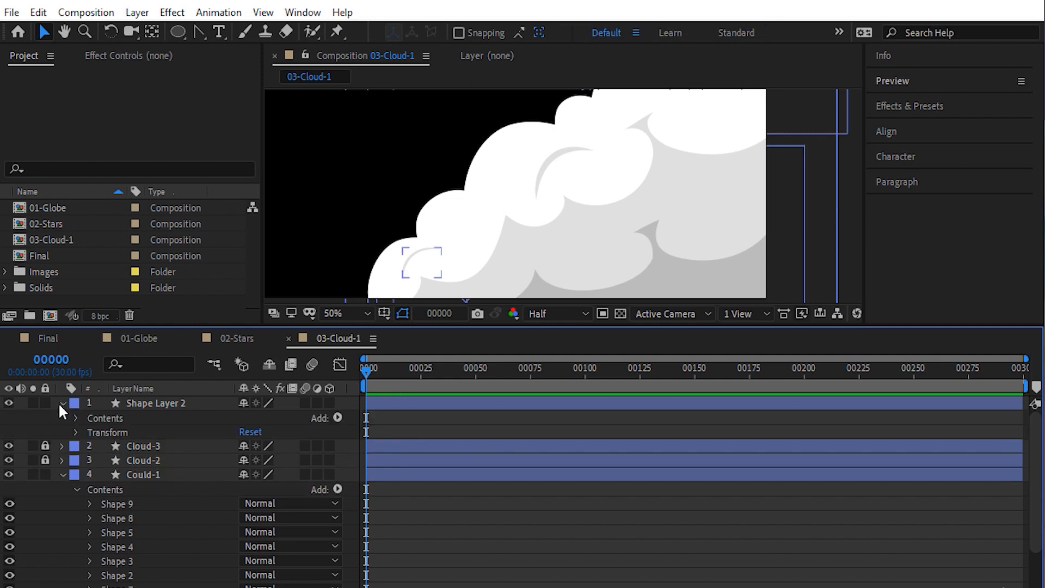
pyautogui.click(76, 417)
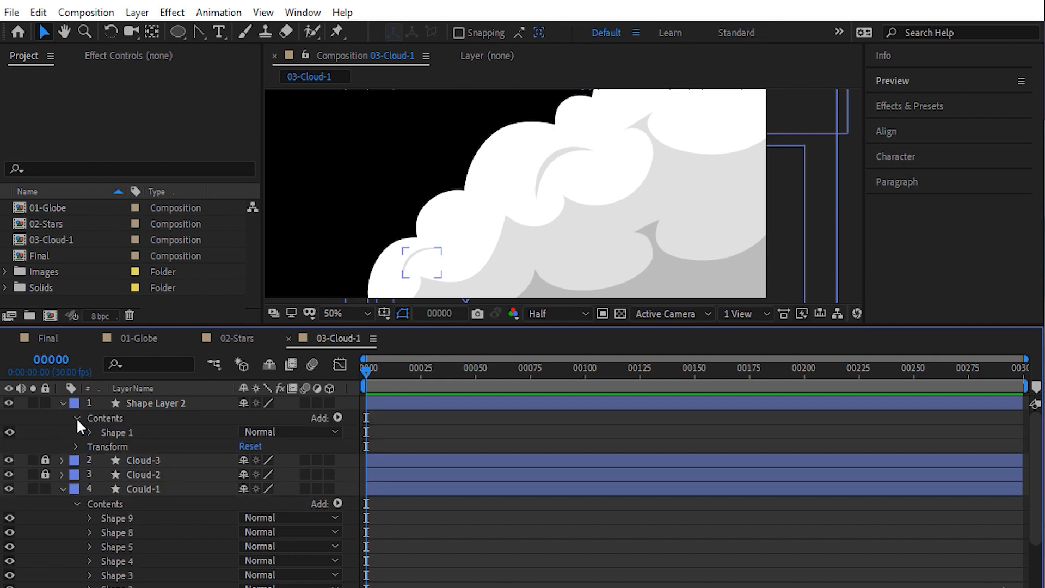
pyautogui.click(118, 434)
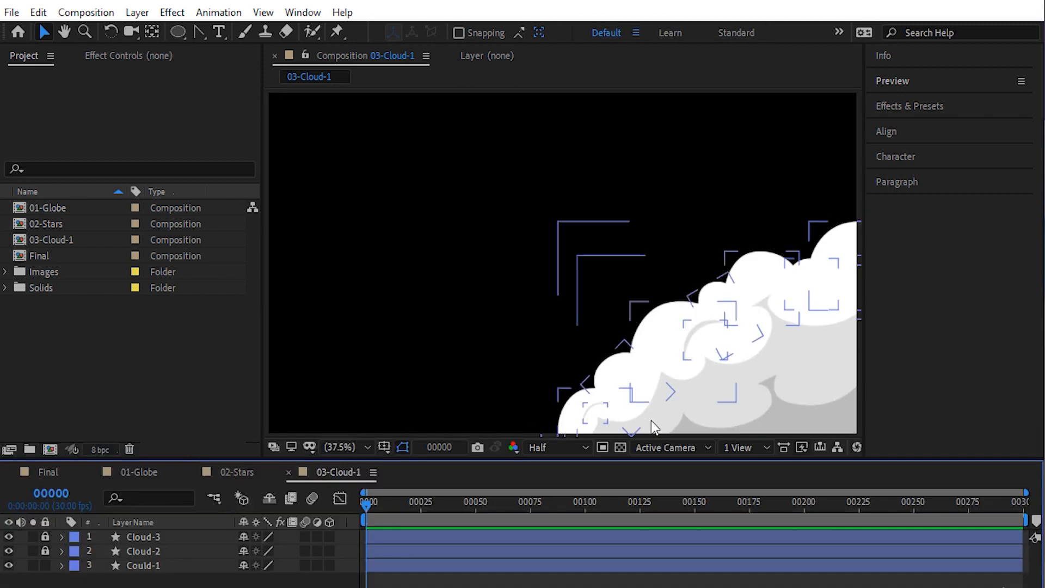
pyautogui.click(396, 290)
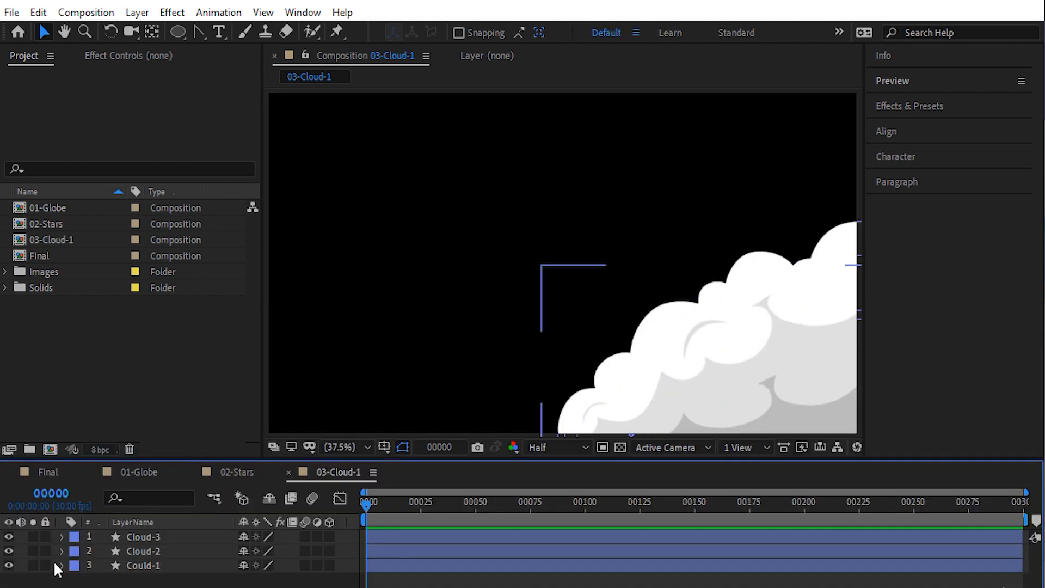
# Show the Parent & Link column and parent Cloud-2 and Cloud-3 to Could-1
pyautogui.rightClick(306, 520)
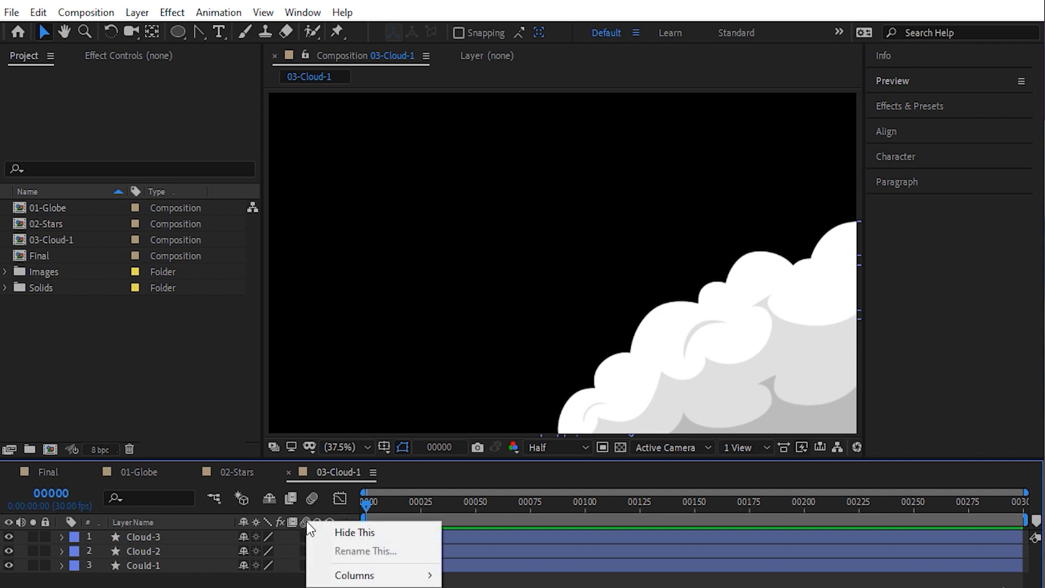
pyautogui.moveTo(374, 575)
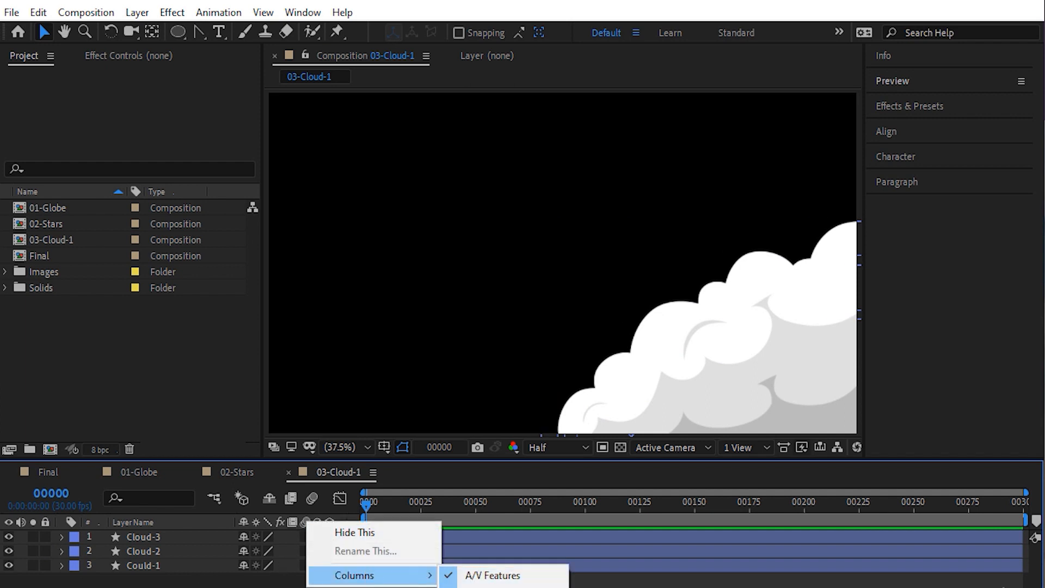
pyautogui.click(492, 586)
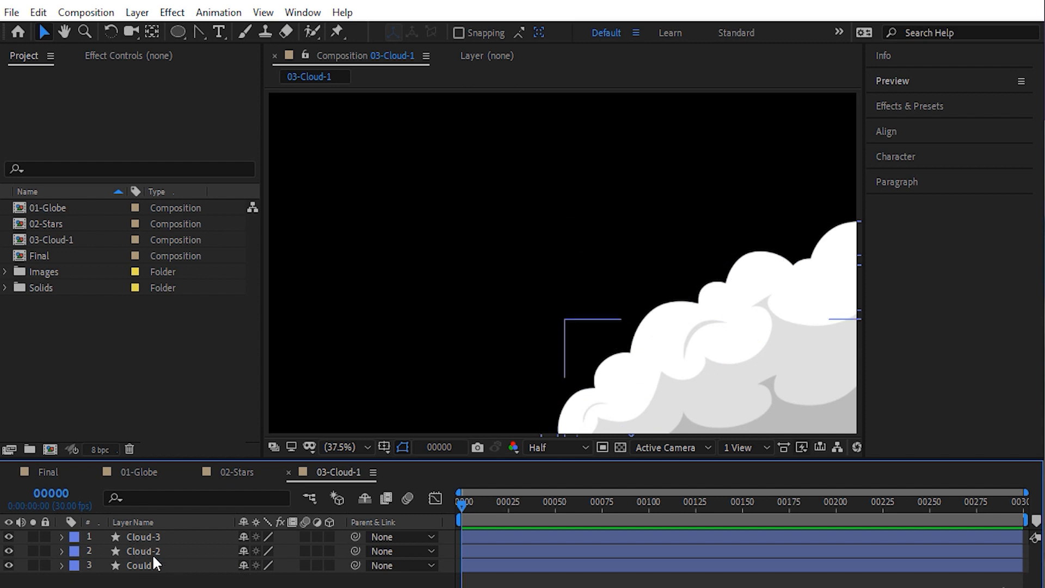
pyautogui.moveTo(354, 551); pyautogui.dragTo(153, 566)
pyautogui.click(163, 535)
# Center the anchor points of the Could-1, Cloud-2 and Cloud-3 layers within their artwork
pyautogui.click(164, 564)
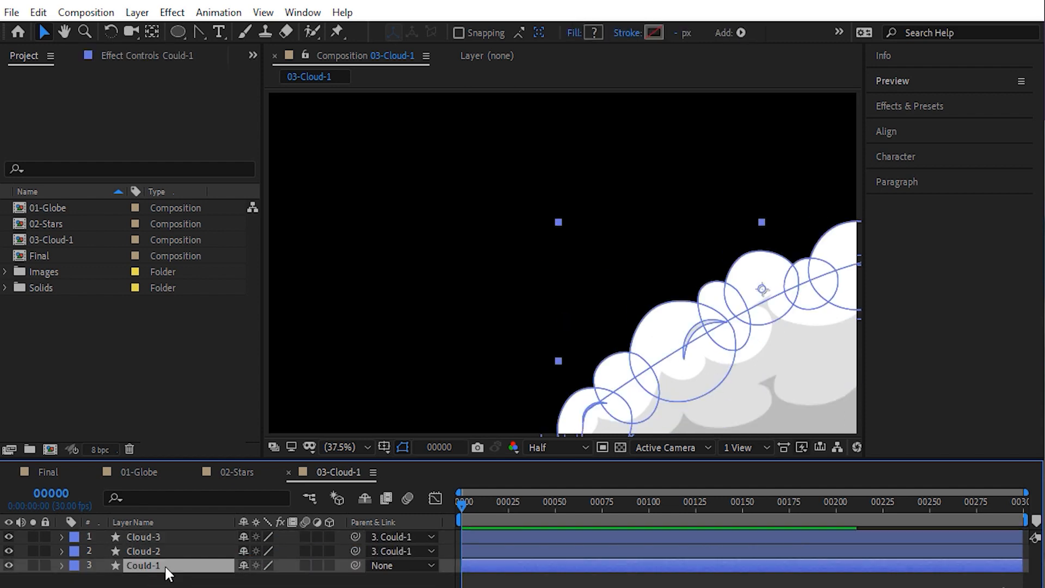
pyautogui.press('h')
pyautogui.moveTo(761, 311); pyautogui.dragTo(654, 240)
pyautogui.press('v')
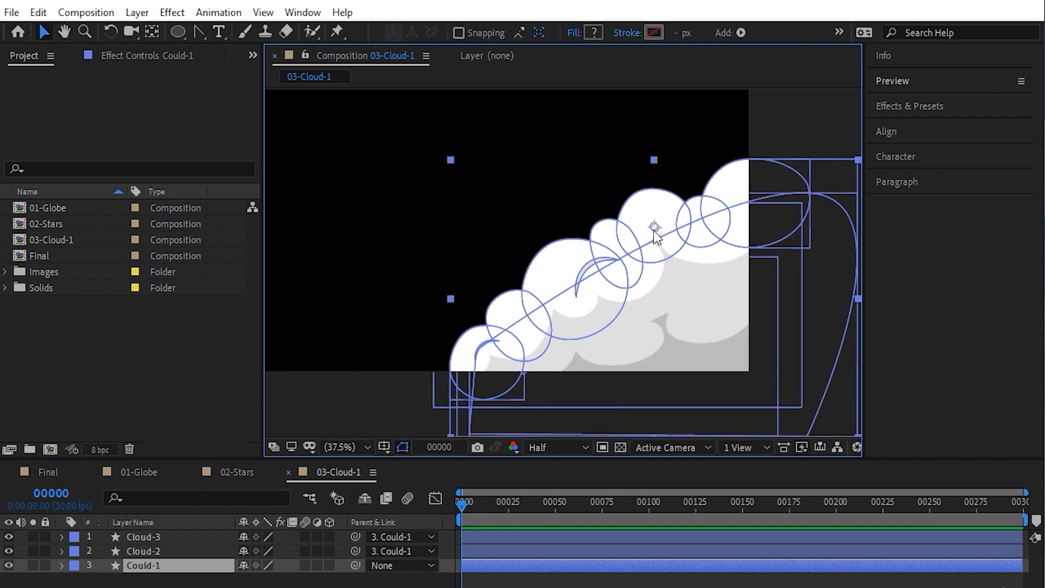
pyautogui.click(155, 548)
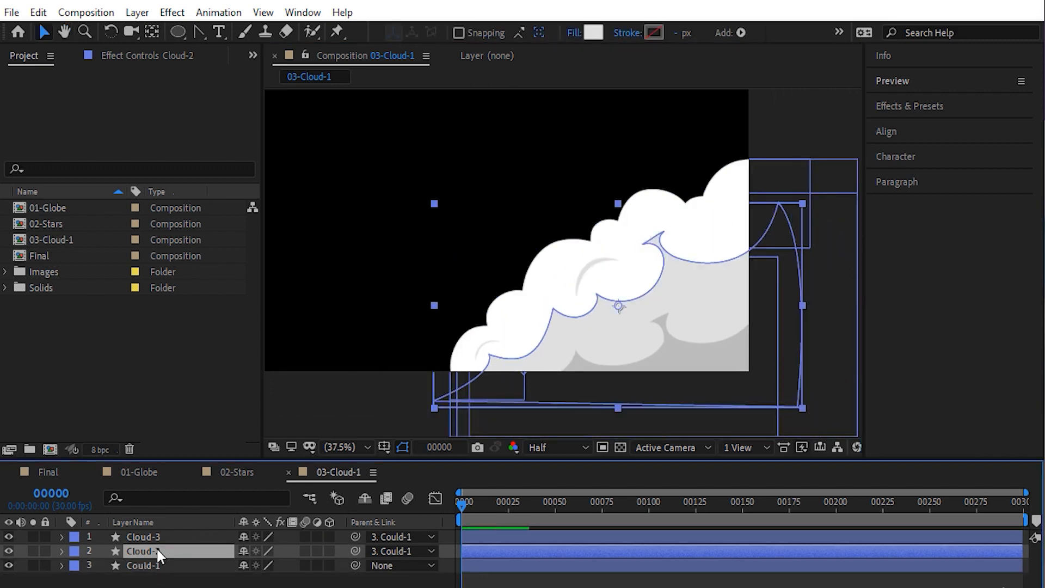
pyautogui.click(165, 532)
pyautogui.click(169, 577)
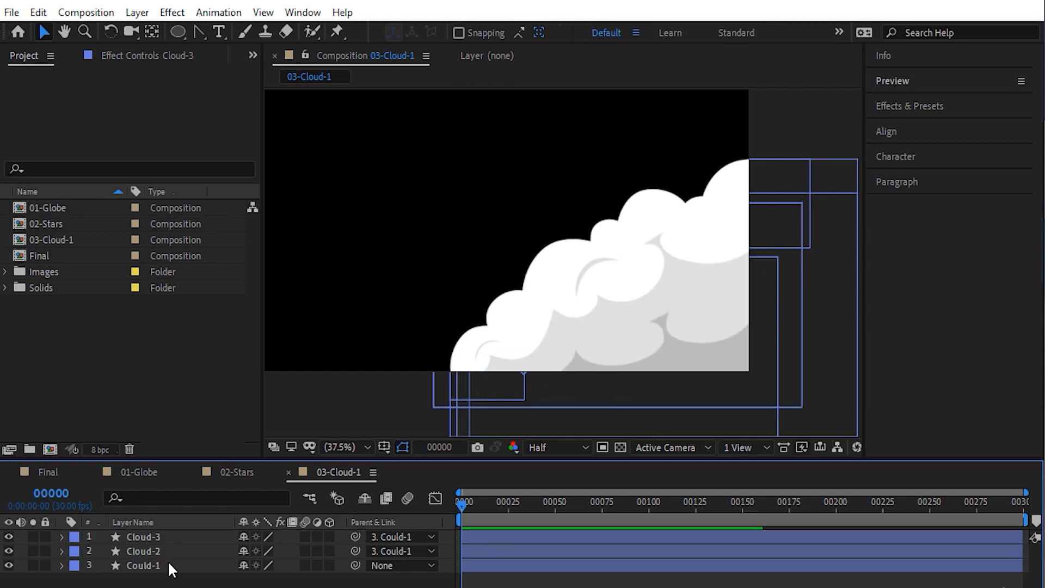
# Close the 01-Globe and 02-Stars timelines and switch to the Final composition
pyautogui.click(91, 472)
pyautogui.click(91, 471)
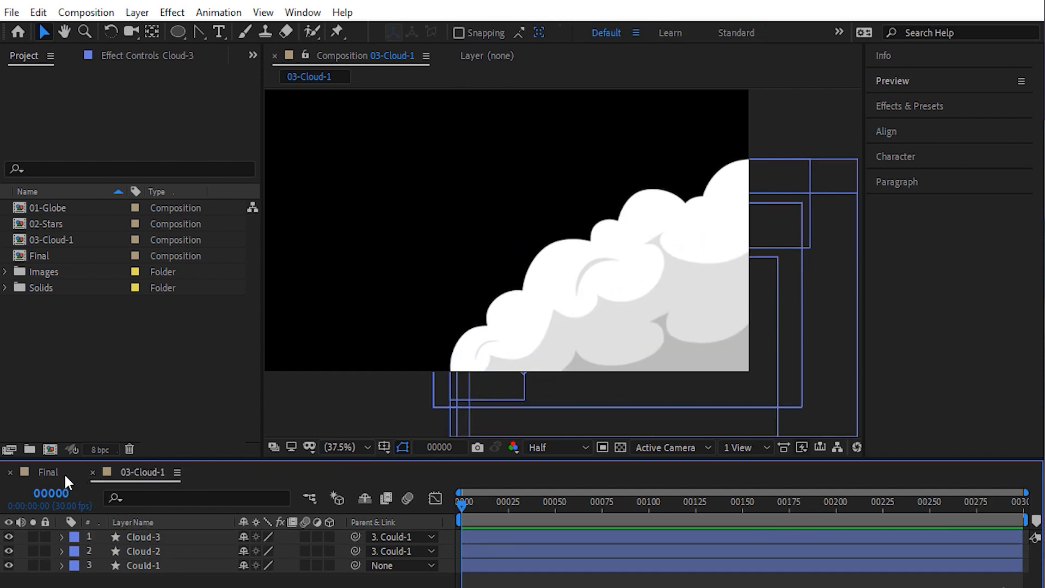
pyautogui.click(49, 473)
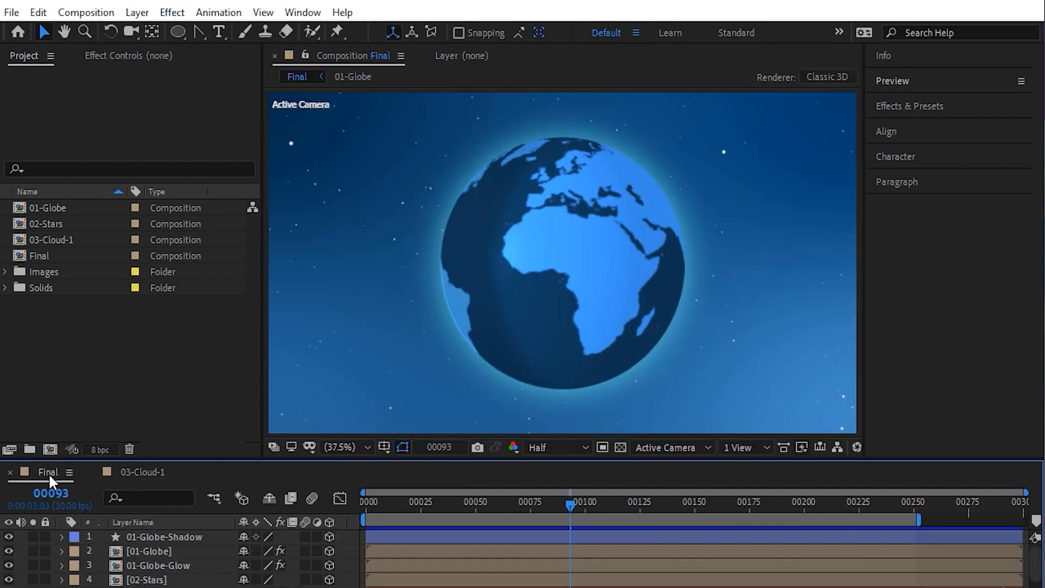
# Add the 03-Cloud-1 composition as the top layer of Final and make it a 3D layer
pyautogui.click(332, 451)
pyautogui.click(339, 465)
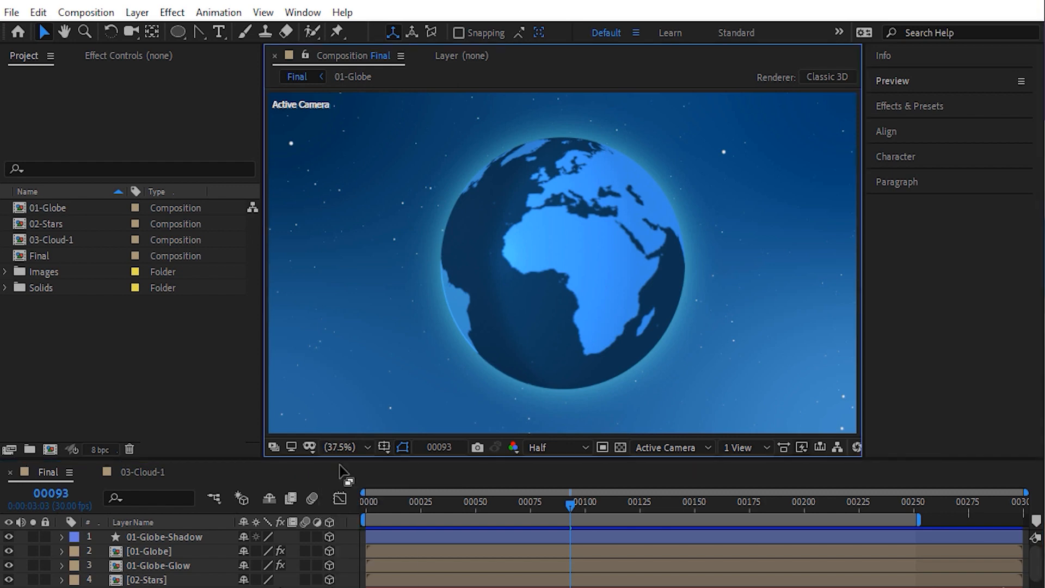
pyautogui.click(57, 239)
pyautogui.moveTo(74, 250); pyautogui.dragTo(169, 539)
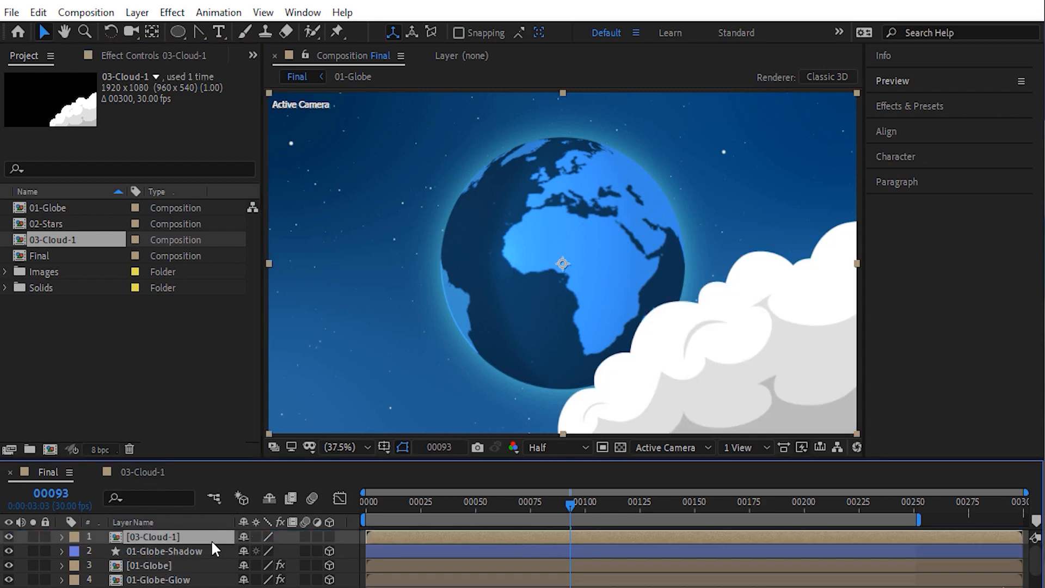
pyautogui.click(330, 537)
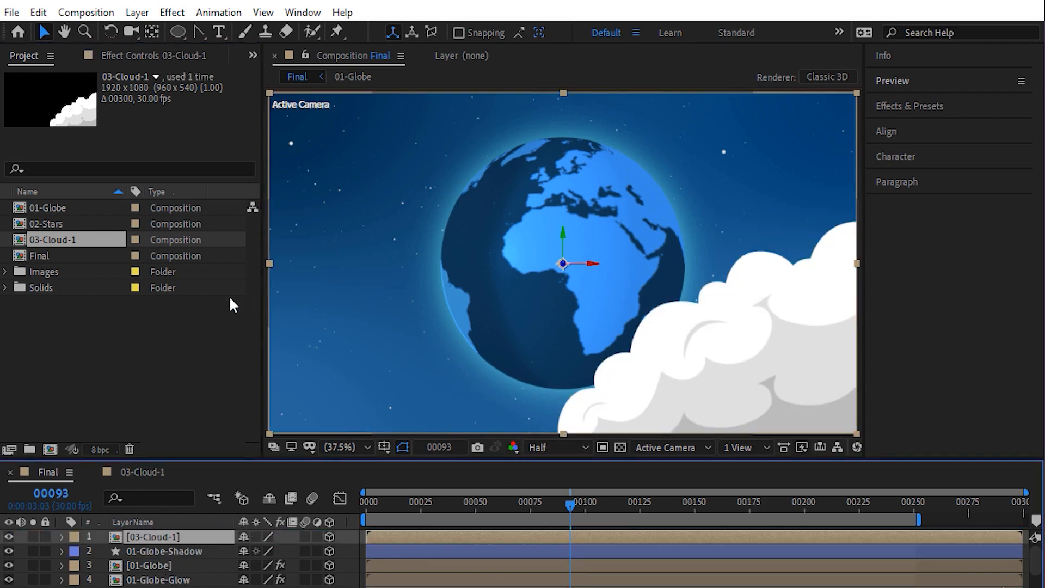
# Duplicate the 03-Cloud-1 composition in the project and open the copy
pyautogui.click(133, 384)
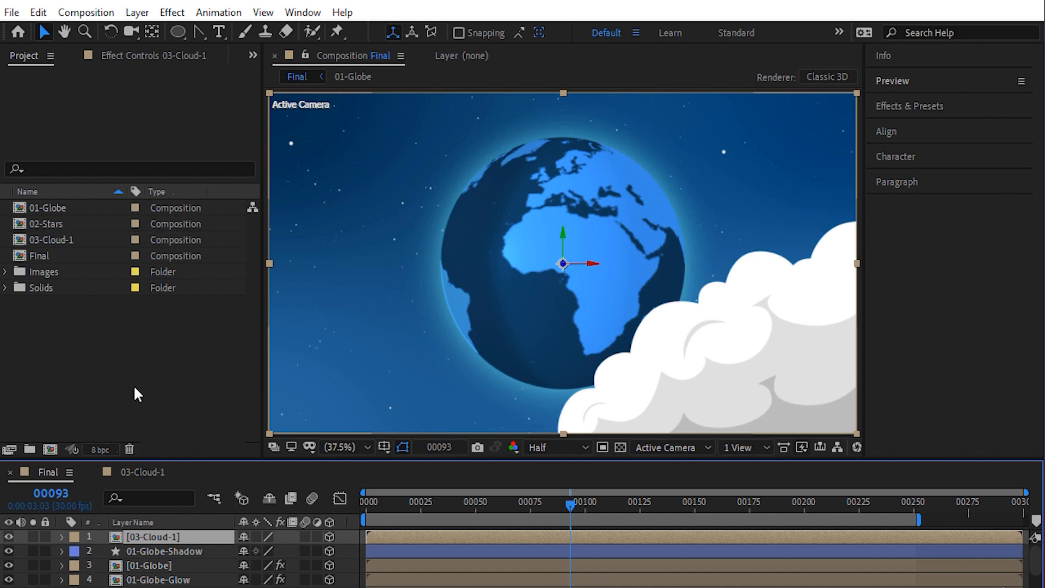
pyautogui.click(55, 239)
pyautogui.hotkey('ctrl', 'd')
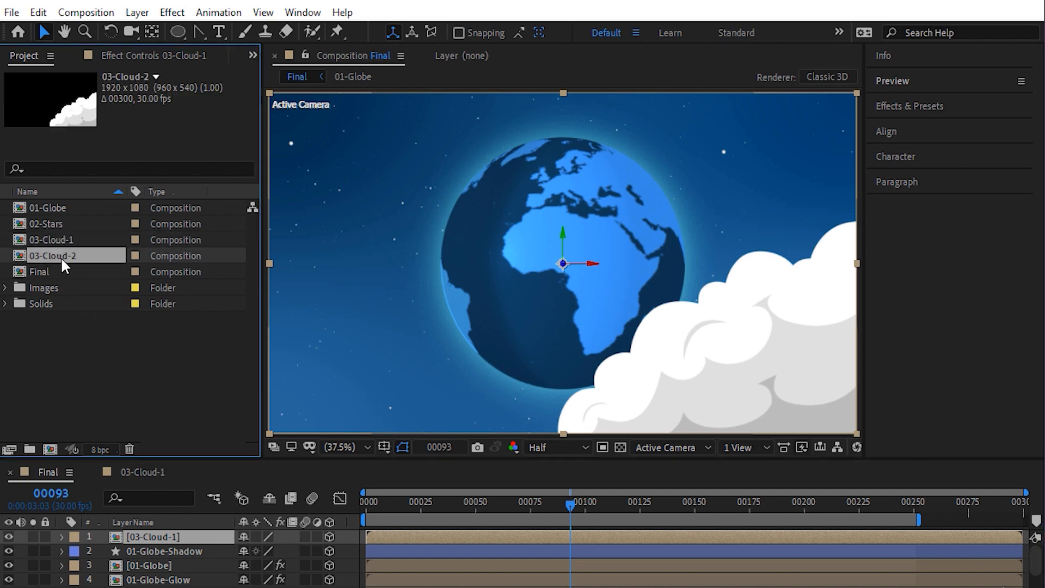
pyautogui.doubleClick(61, 257)
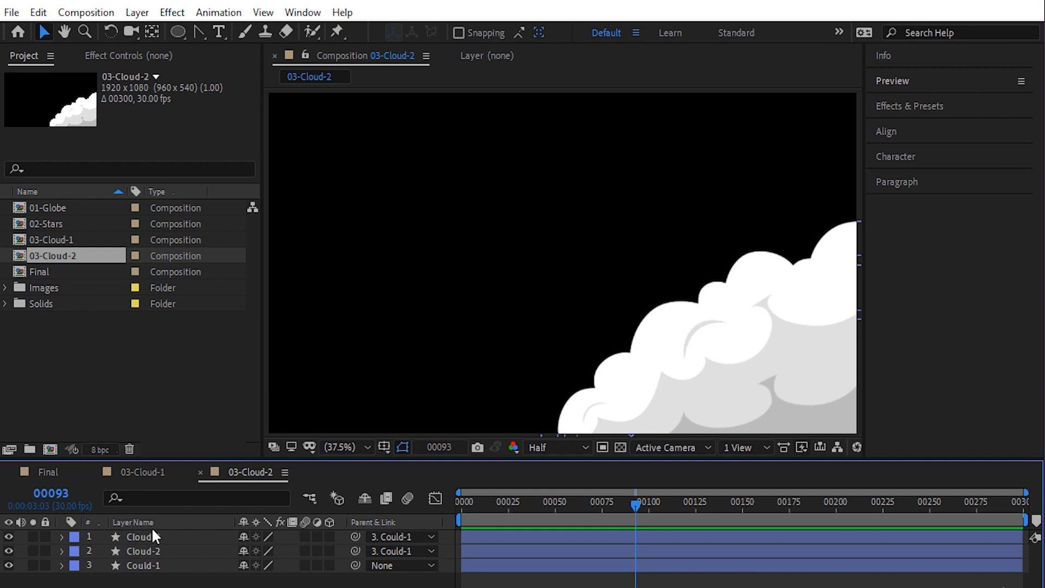
# Mirror the cloud horizontally by setting the Could-1 layer's unlinked horizontal scale to -100%
pyautogui.click(151, 569)
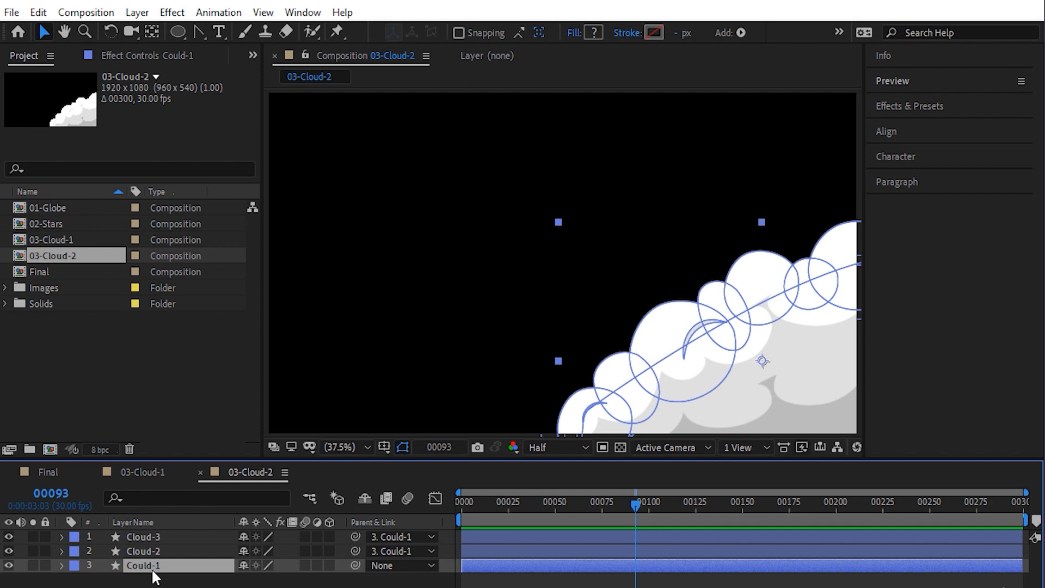
pyautogui.press('s')
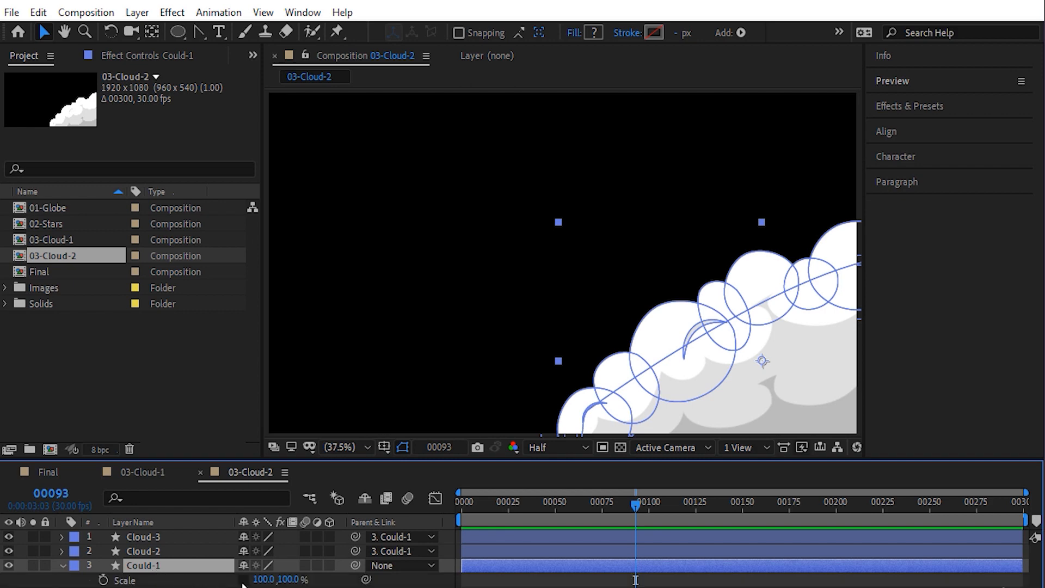
pyautogui.click(263, 578)
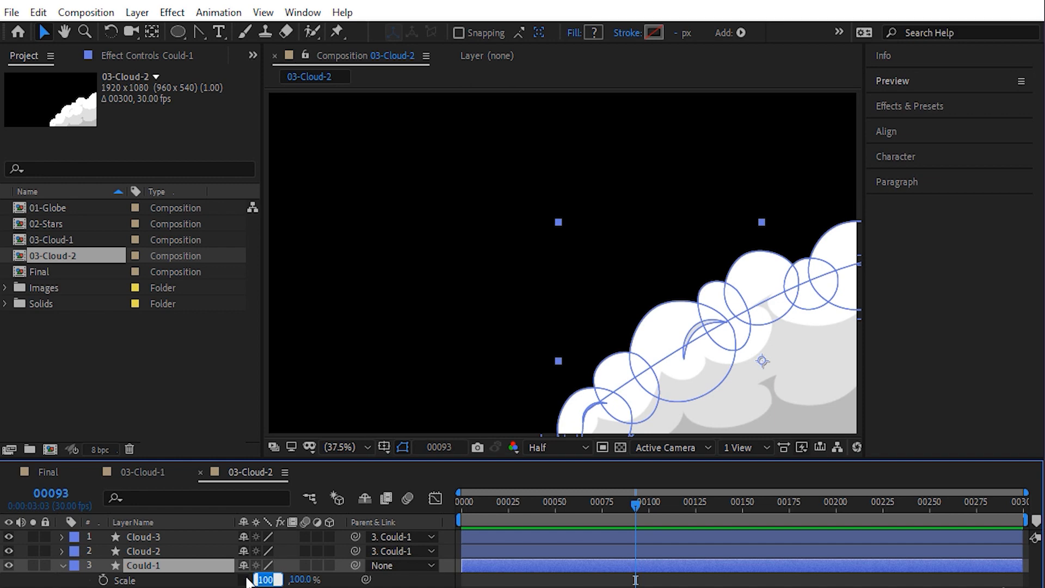
pyautogui.write('-100')
pyautogui.press('Return')
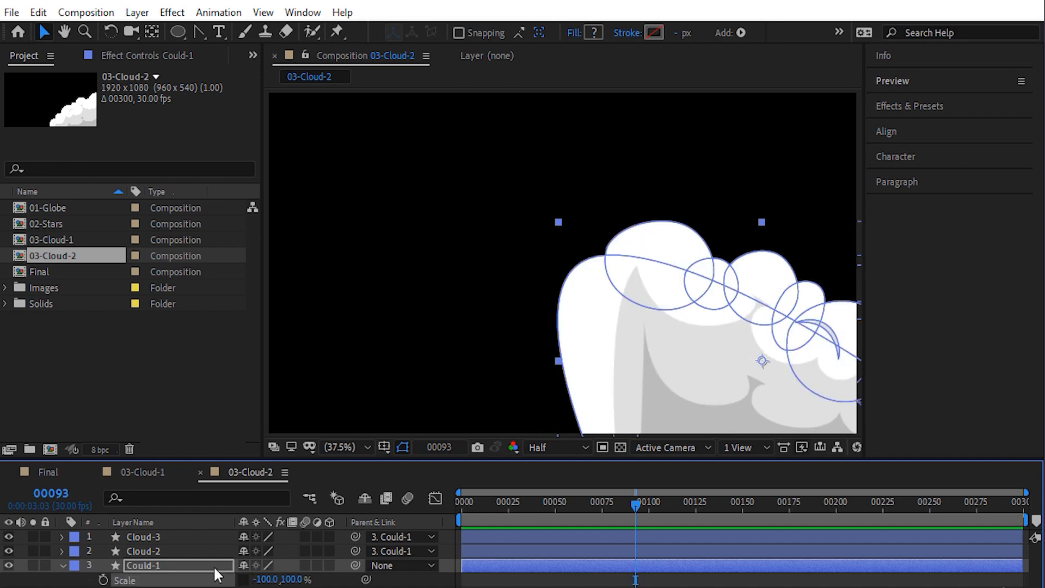
# Move the mirrored cloud into the lower-left corner of the composition frame
pyautogui.press('s')
pyautogui.moveTo(658, 378); pyautogui.dragTo(213, 345)
pyautogui.press('space')
pyautogui.moveTo(460, 334); pyautogui.dragTo(539, 214)
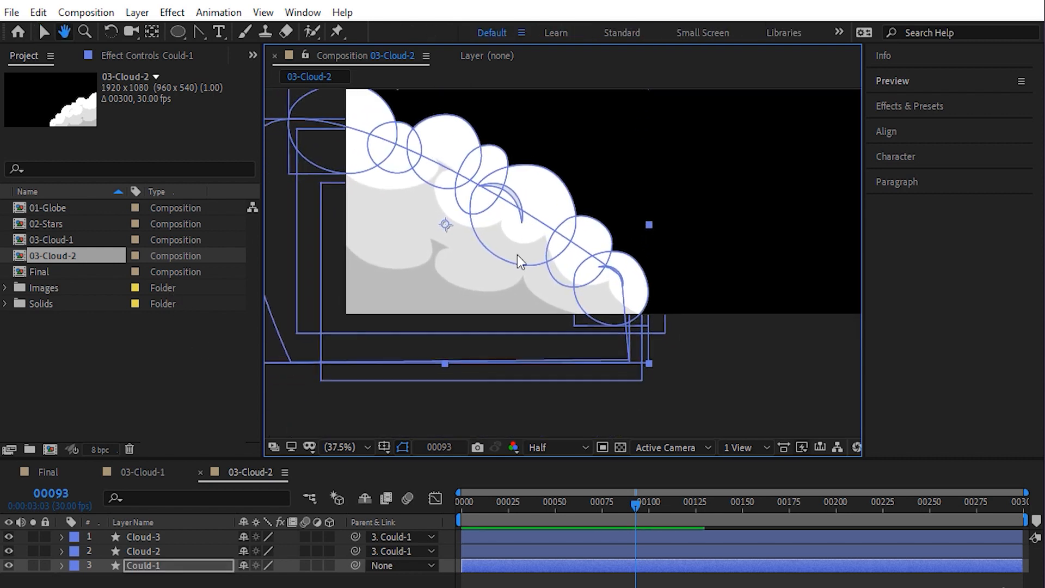
# Move the small curved highlight, Shape 10 of the Could-1 layer, from the cloud's lowest end bump to the small bump beside the larger highlight
pyautogui.click(166, 566)
pyautogui.click(62, 566)
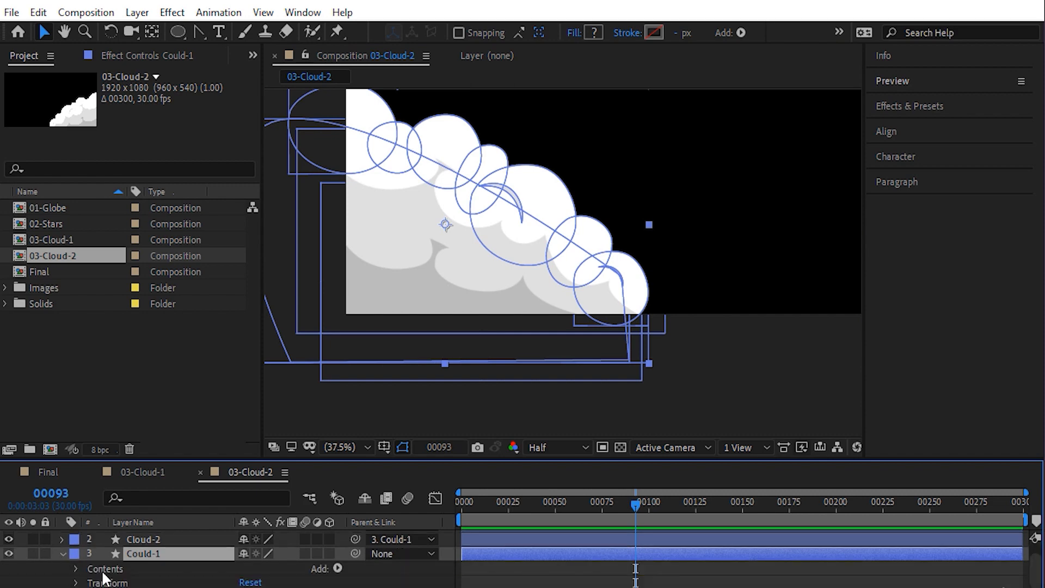
pyautogui.click(90, 569)
pyautogui.click(75, 568)
pyautogui.click(117, 552)
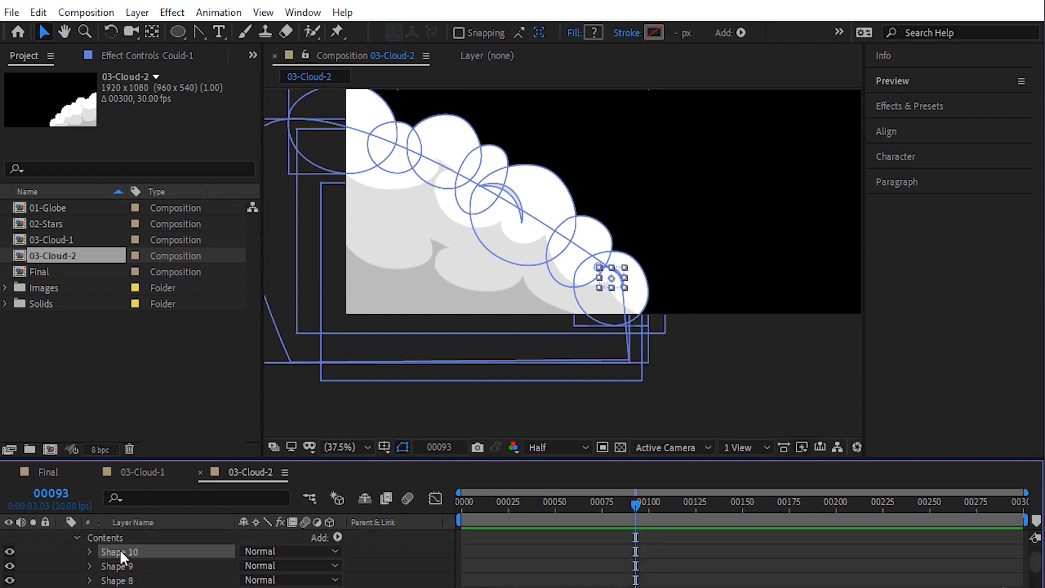
pyautogui.scroll(3, 741, 296)
pyautogui.press('space')
pyautogui.moveTo(742, 296); pyautogui.dragTo(375, 149)
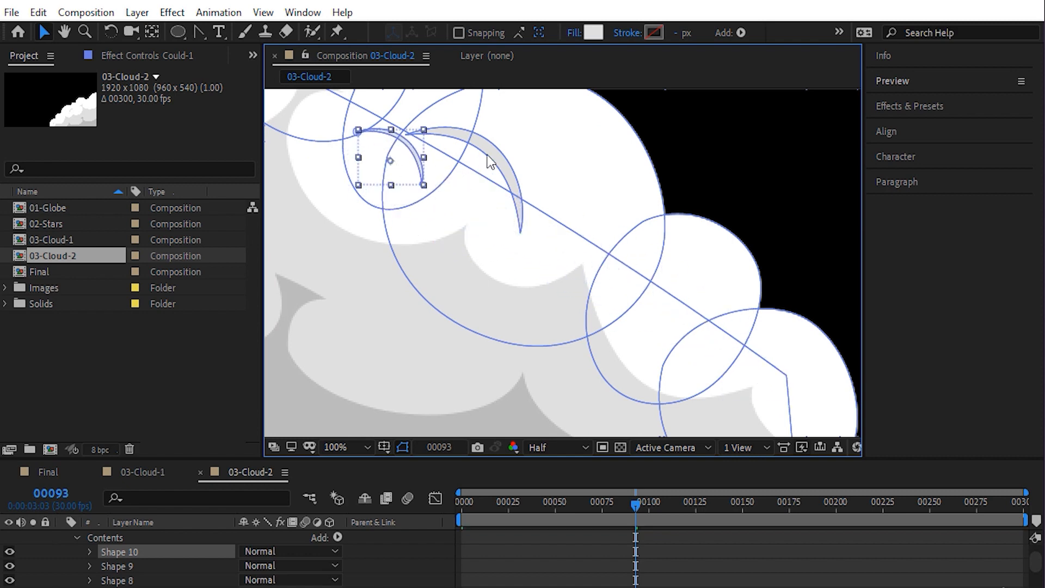
pyautogui.click(490, 161)
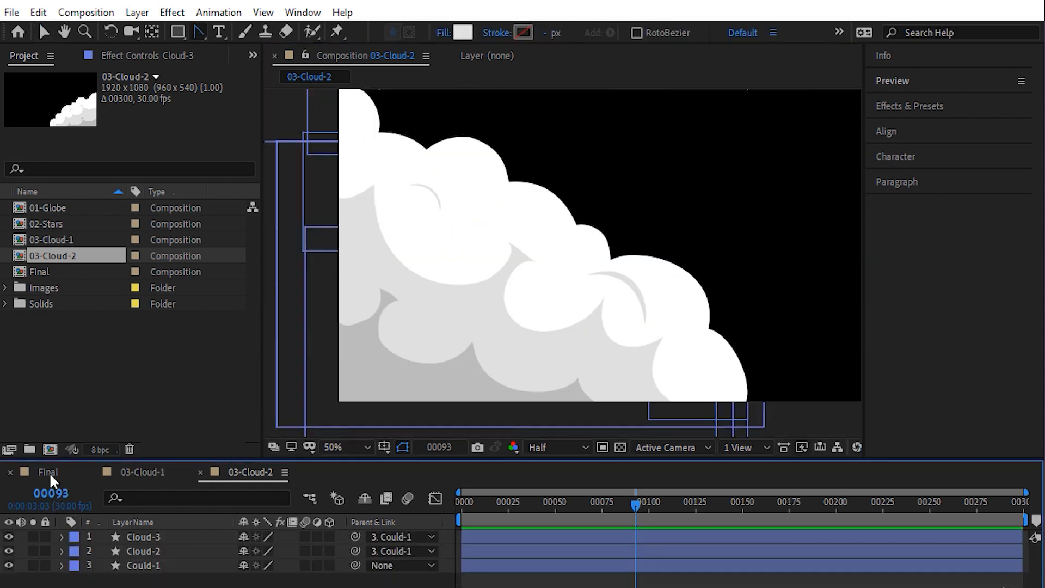
# Add the 03-Cloud-2 composition as the top 3D layer of Final and scale both cloud layers to 80%
pyautogui.click(49, 472)
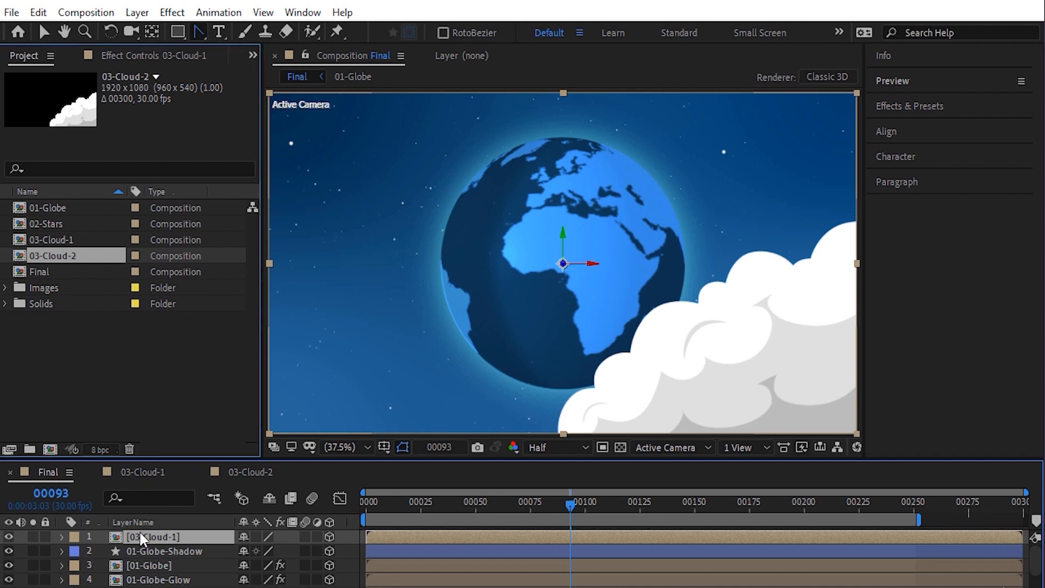
pyautogui.moveTo(140, 532); pyautogui.dragTo(141, 534)
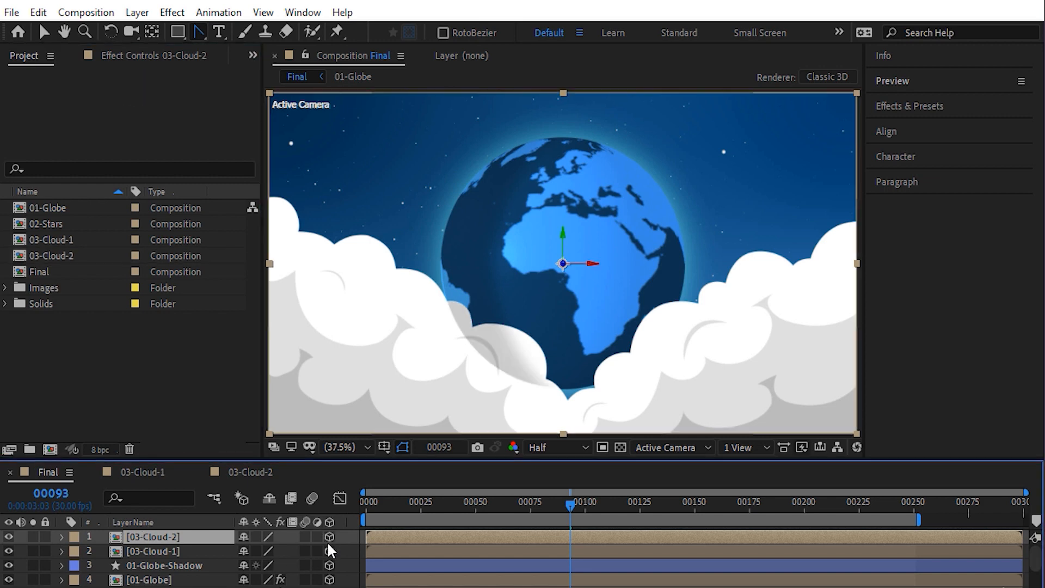
pyautogui.keyDown('shift'); pyautogui.click(188, 548); pyautogui.keyUp('shift')
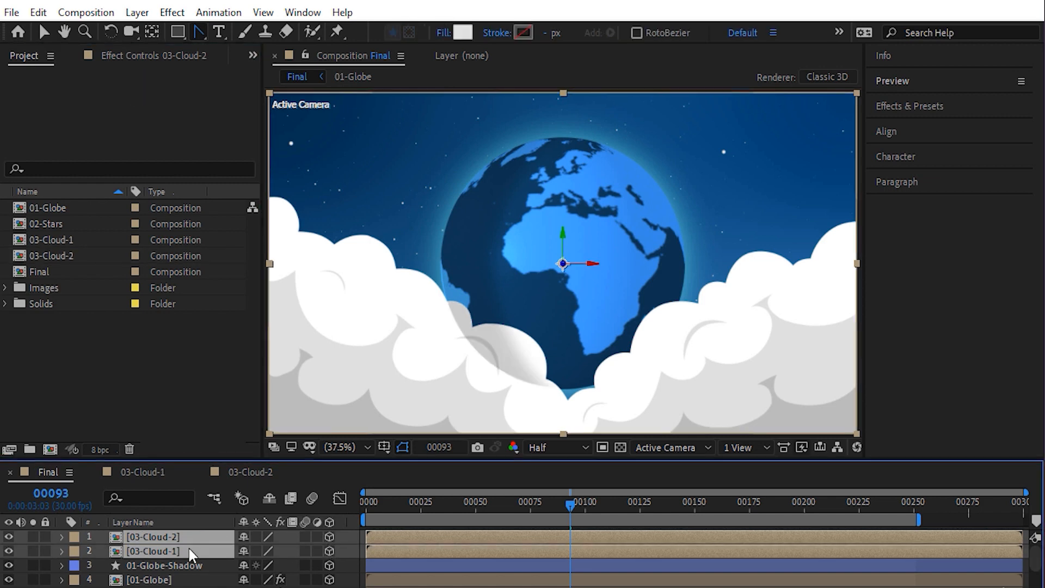
pyautogui.press('s')
pyautogui.moveTo(263, 550); pyautogui.dragTo(241, 552)
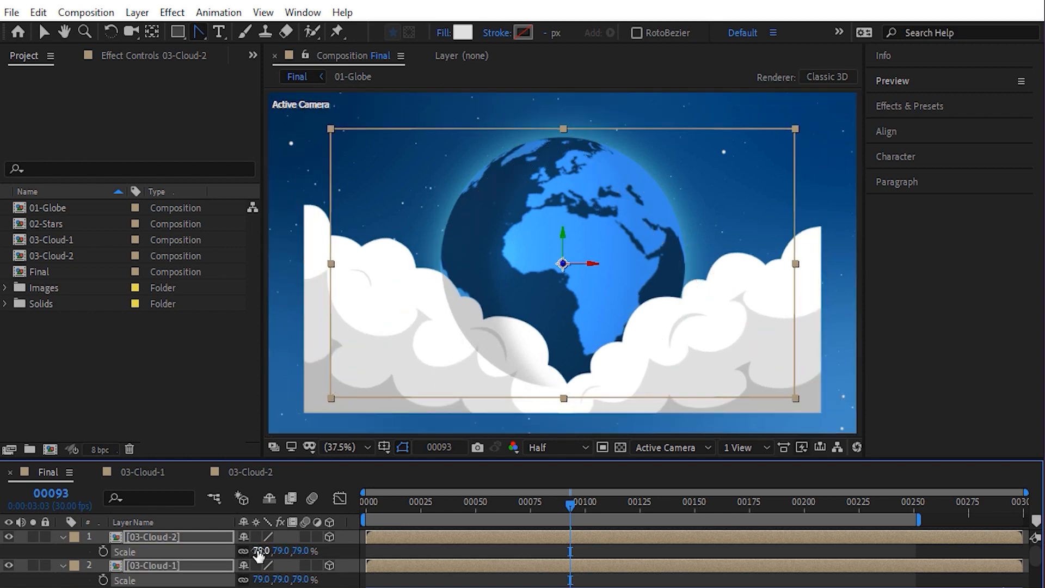
# Nudge the 03-Cloud-2 layer left and down until its cloud fills the lower-left corner of the Final frame
pyautogui.click(184, 540)
pyautogui.hotkey('shift', 'Left')
pyautogui.hotkey('shift', 'Left')
pyautogui.hotkey('shift', 'Left')
pyautogui.hotkey('shift', 'Left')
pyautogui.hotkey('shift', 'Left')
pyautogui.hotkey('shift', 'Left')
pyautogui.hotkey('shift', 'Left')
pyautogui.hotkey('shift', 'Left')
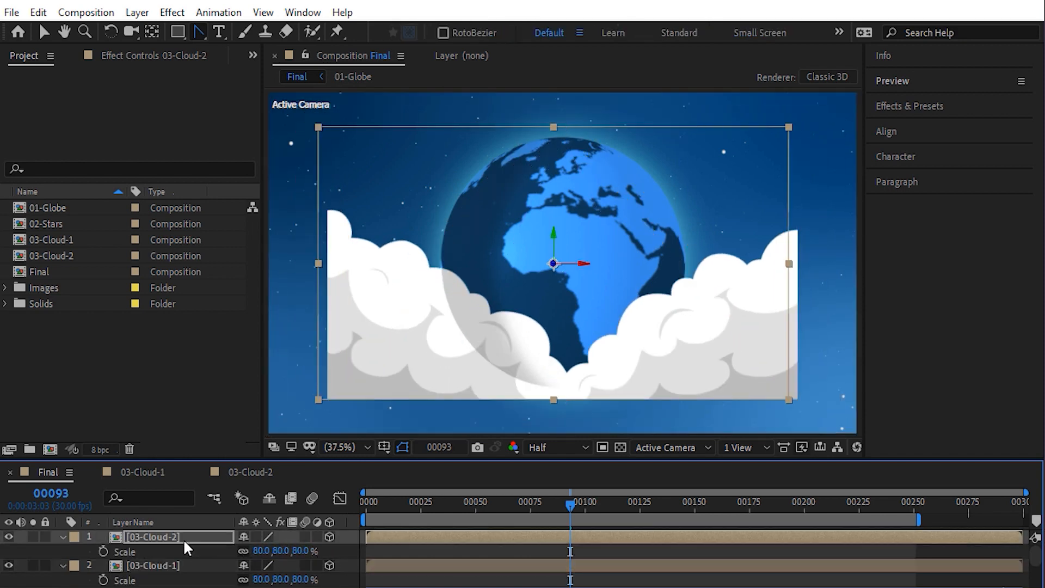
pyautogui.hotkey('shift', 'Down')
pyautogui.hotkey('shift', 'Down')
pyautogui.hotkey('shift', 'Down')
pyautogui.hotkey('shift', 'Down')
pyautogui.hotkey('shift', 'Down')
pyautogui.hotkey('shift', 'Down')
pyautogui.hotkey('shift', 'Down')
pyautogui.hotkey('shift', 'Down')
pyautogui.hotkey('shift', 'Down')
pyautogui.hotkey('shift', 'Down')
pyautogui.hotkey('shift', 'Down')
pyautogui.hotkey('shift', 'Down')
# Nudge the 03-Cloud-1 layer right and down until its cloud fills the lower-right corner of the Final frame
pyautogui.click(185, 560)
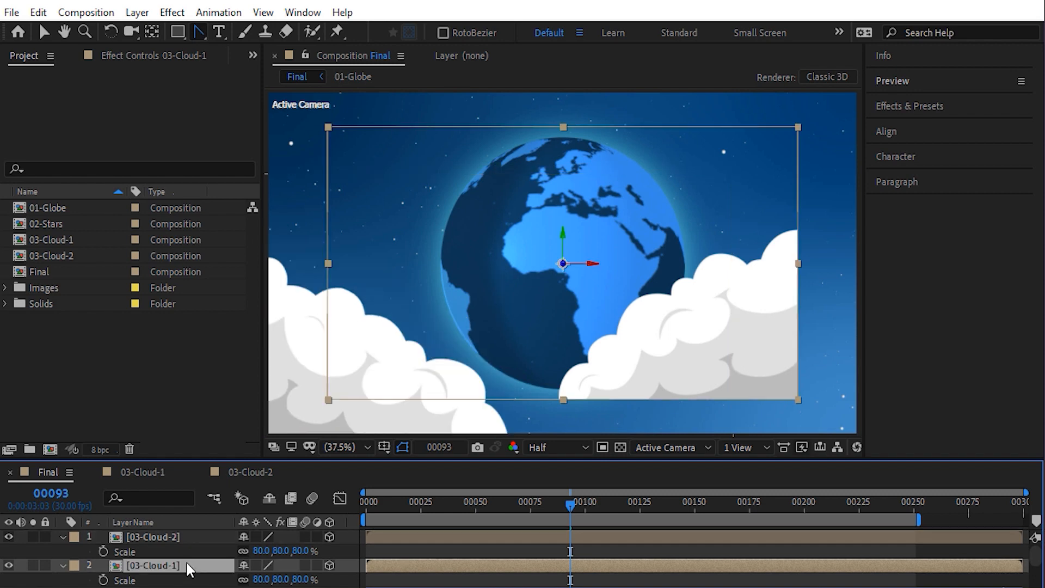
pyautogui.hotkey('shift', 'Right')
pyautogui.hotkey('shift', 'Right')
pyautogui.hotkey('shift', 'Right')
pyautogui.hotkey('shift', 'Right')
pyautogui.hotkey('shift', 'Right')
pyautogui.hotkey('shift', 'Right')
pyautogui.hotkey('shift', 'Right')
pyautogui.hotkey('shift', 'Right')
pyautogui.hotkey('shift', 'Down')
pyautogui.hotkey('shift', 'Down')
pyautogui.hotkey('shift', 'Down')
pyautogui.hotkey('shift', 'Down')
pyautogui.hotkey('shift', 'Down')
pyautogui.hotkey('shift', 'Down')
pyautogui.click(352, 544)
pyautogui.click(63, 537)
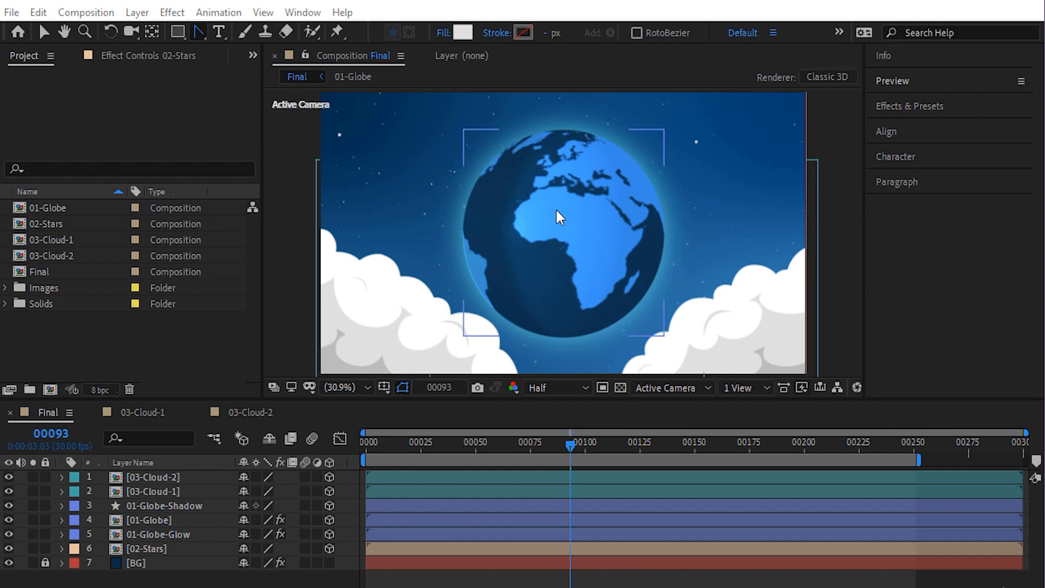
# Create a new 1920 x 1080 composition named 03-Cloud-3 at 30 fps with a duration of 300 frames
pyautogui.click(97, 13)
pyautogui.click(104, 30)
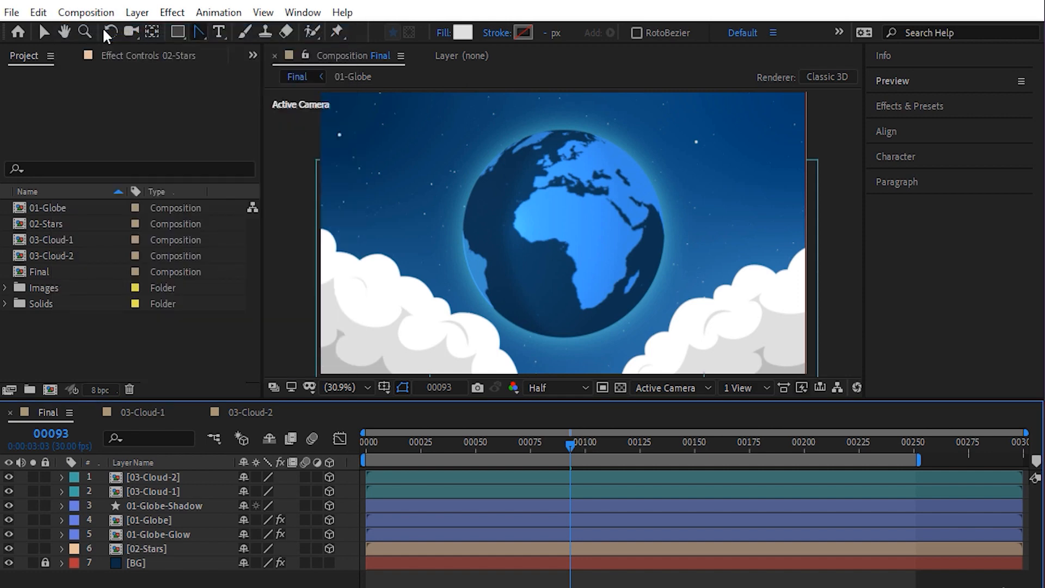
pyautogui.write('03-Cloud-3')
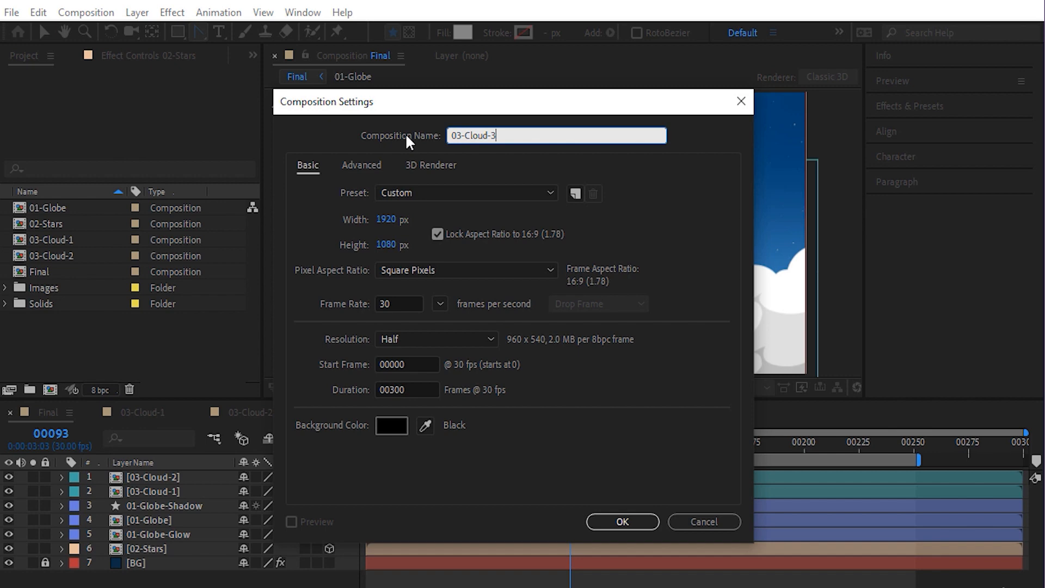
pyautogui.press('Return')
# Draw a small circle near the middle of 03-Cloud-3 with a white fill and no stroke, using the Ellipse tool
pyautogui.click(177, 32)
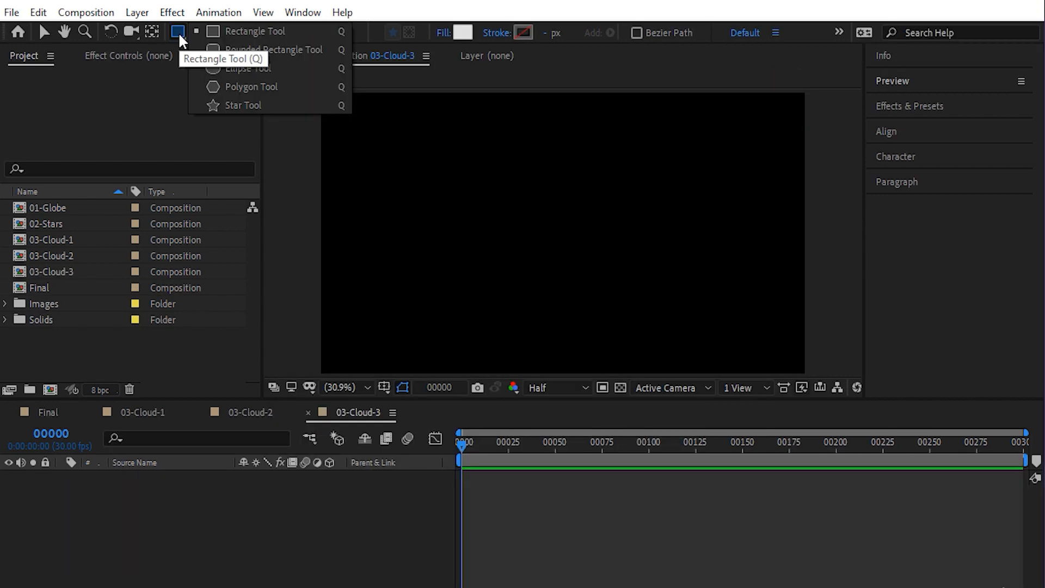
pyautogui.click(237, 68)
pyautogui.click(463, 32)
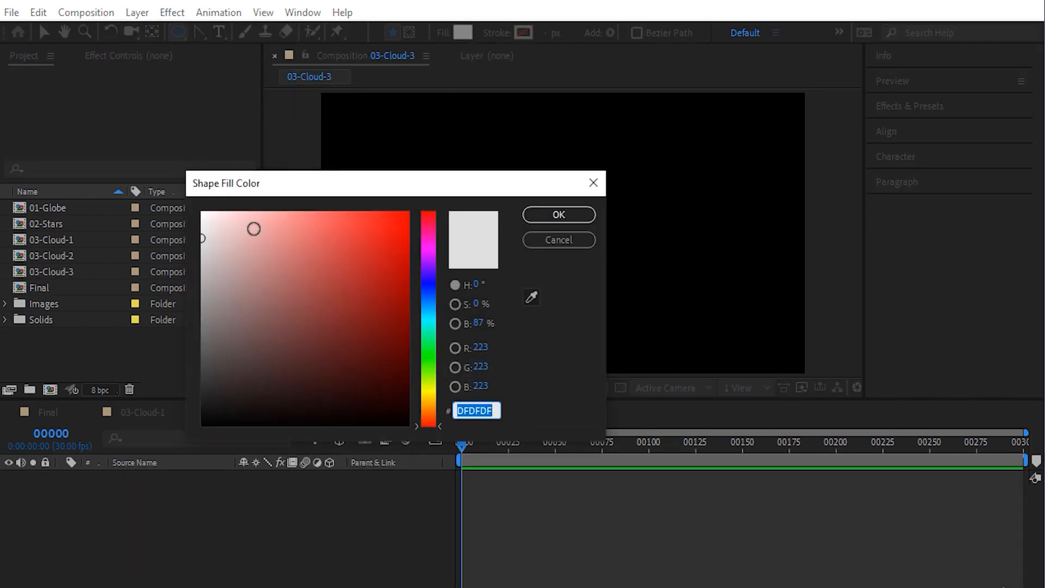
pyautogui.moveTo(221, 232); pyautogui.dragTo(202, 212)
pyautogui.click(572, 217)
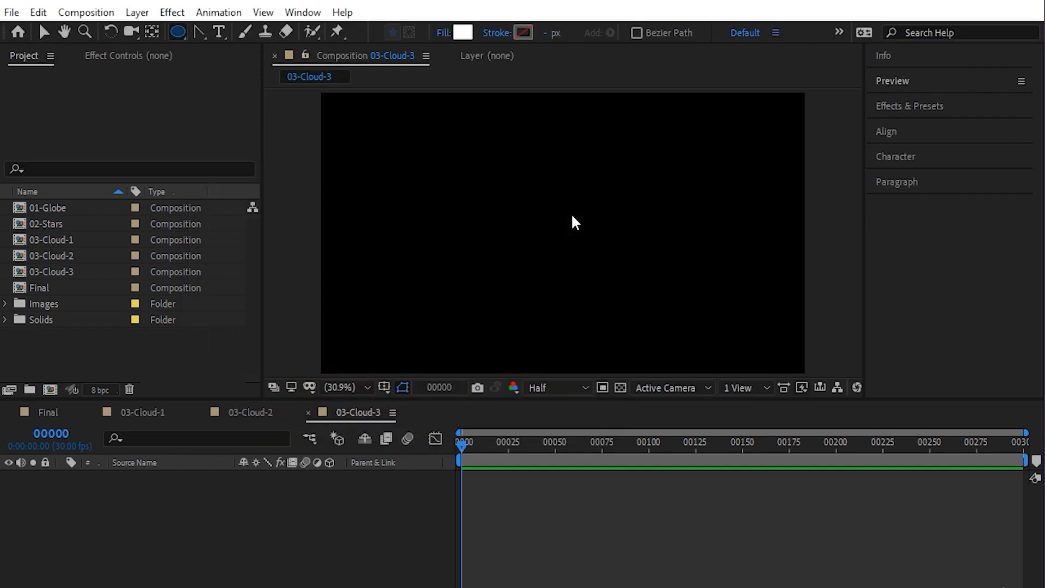
pyautogui.click(499, 32)
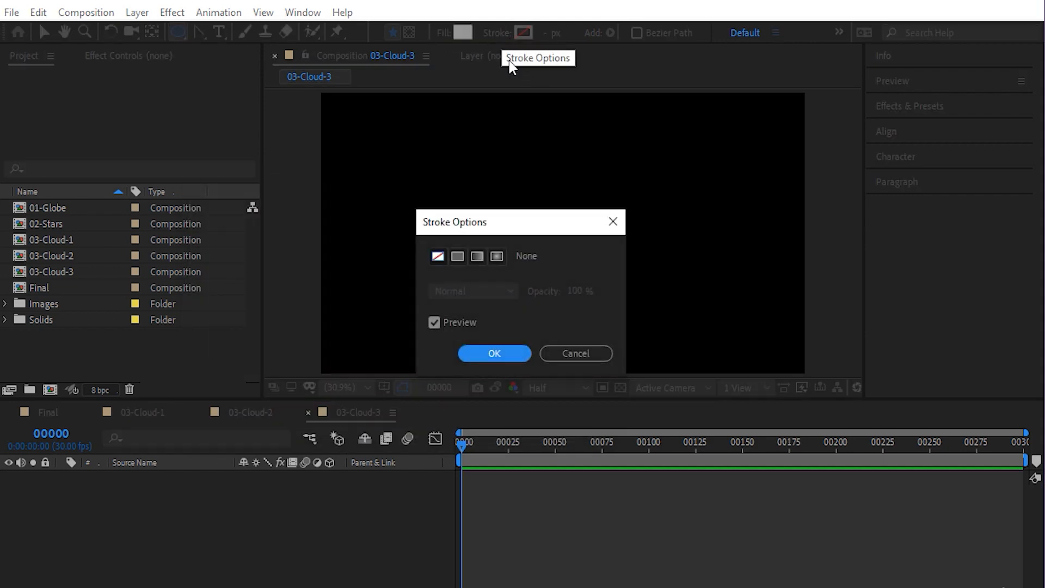
pyautogui.click(493, 353)
pyautogui.moveTo(538, 227)
pyautogui.mouseDown()
pyautogui.moveTo(561, 252)
pyautogui.moveTo(548, 242)
pyautogui.mouseUp()
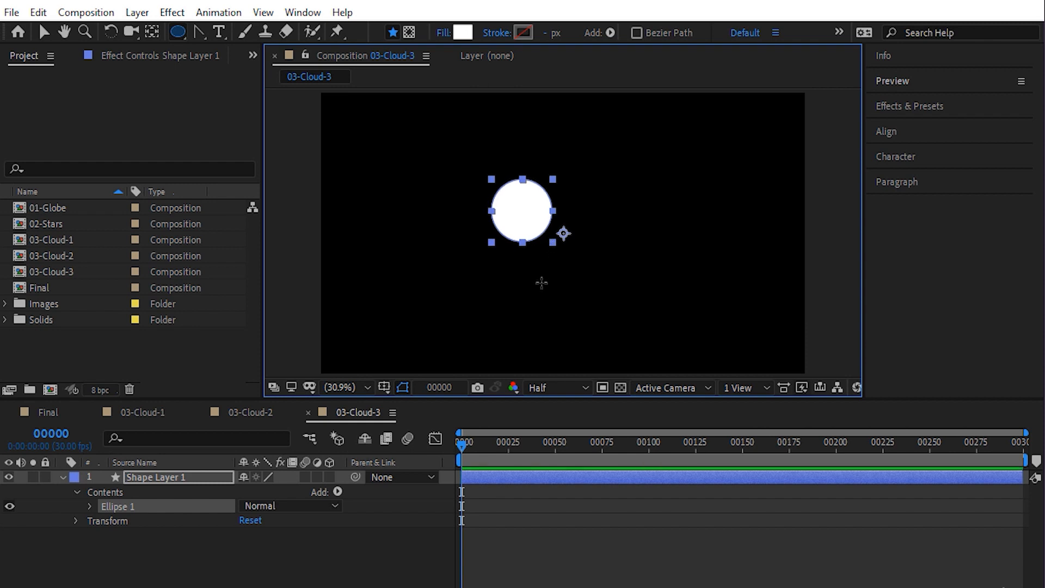
# Rename the circle's layer CloudLayer-1, centre its anchor point on the circle and centre the layer in the composition
pyautogui.click(163, 476)
pyautogui.press('Return')
pyautogui.write('CloudLayer-1')
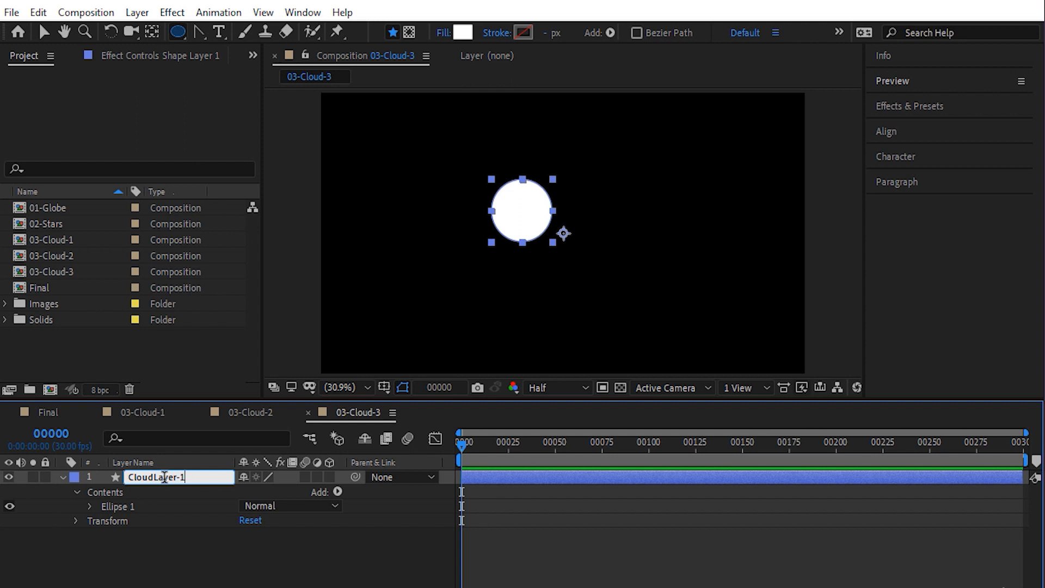
pyautogui.press('Return')
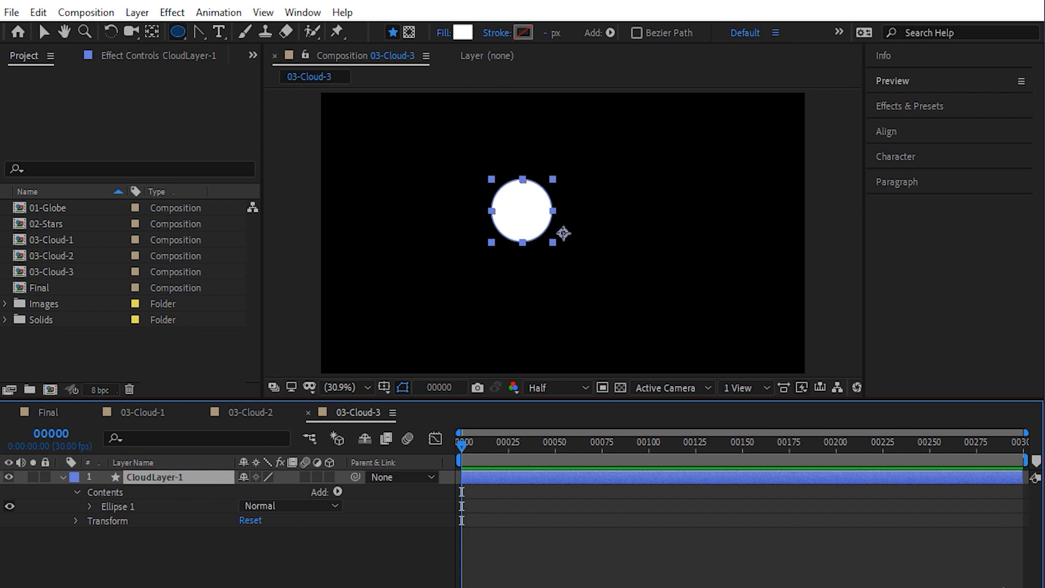
pyautogui.hotkey('ctrl', 'alt', 'Home')
pyautogui.hotkey('ctrl', 'Home')
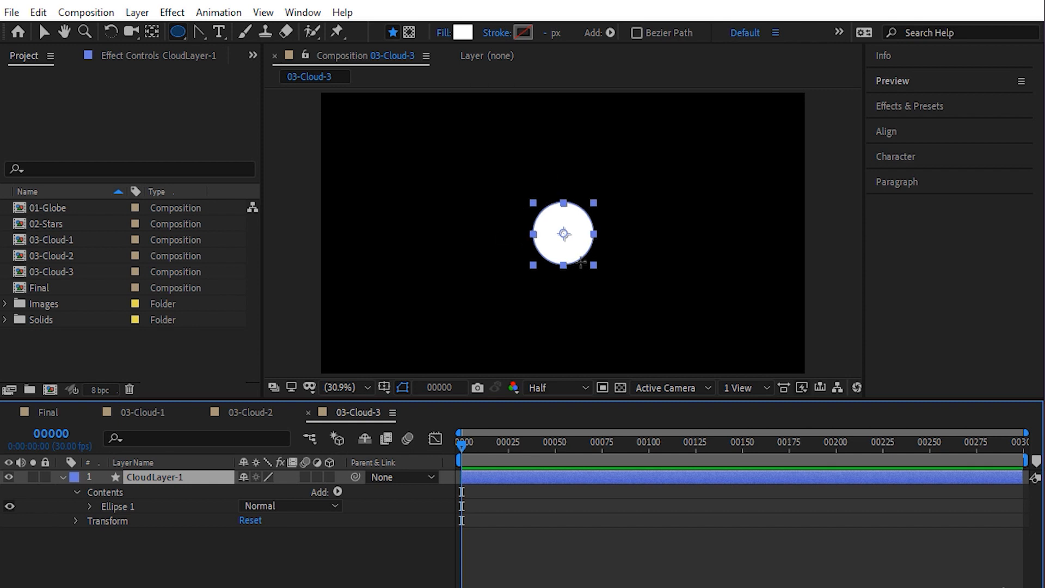
# Duplicate Ellipse 1 within CloudLayer-1, place the copy overlapping the circle's left side and enlarge it into a wider oval
pyautogui.press('v')
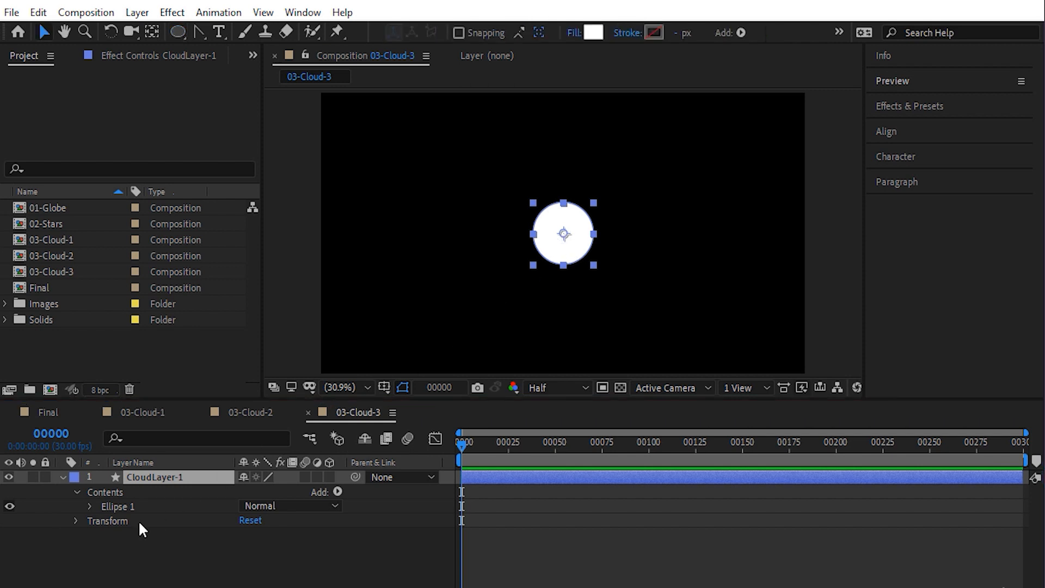
pyautogui.click(114, 510)
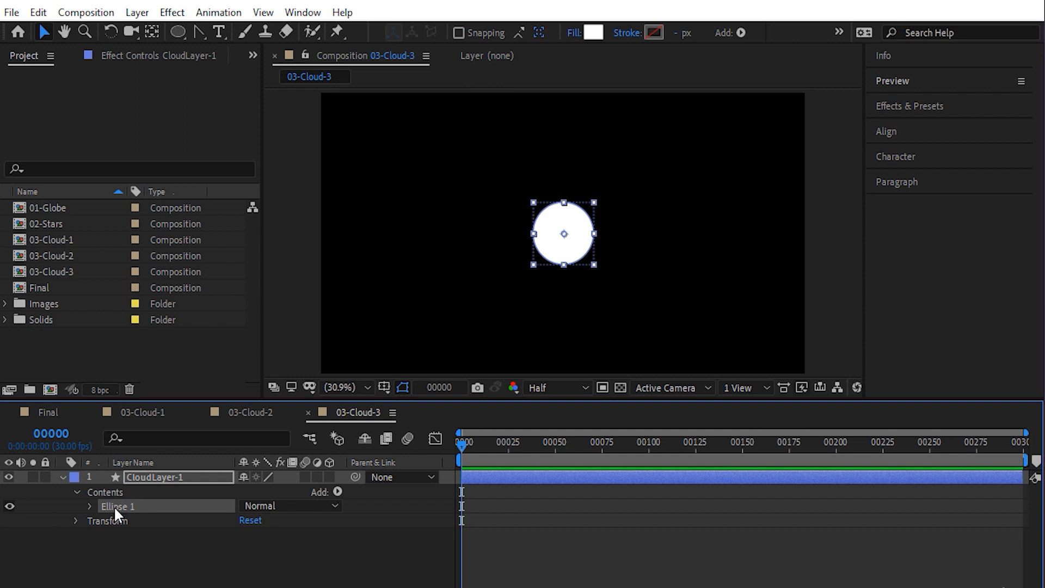
pyautogui.hotkey('ctrl', 'd')
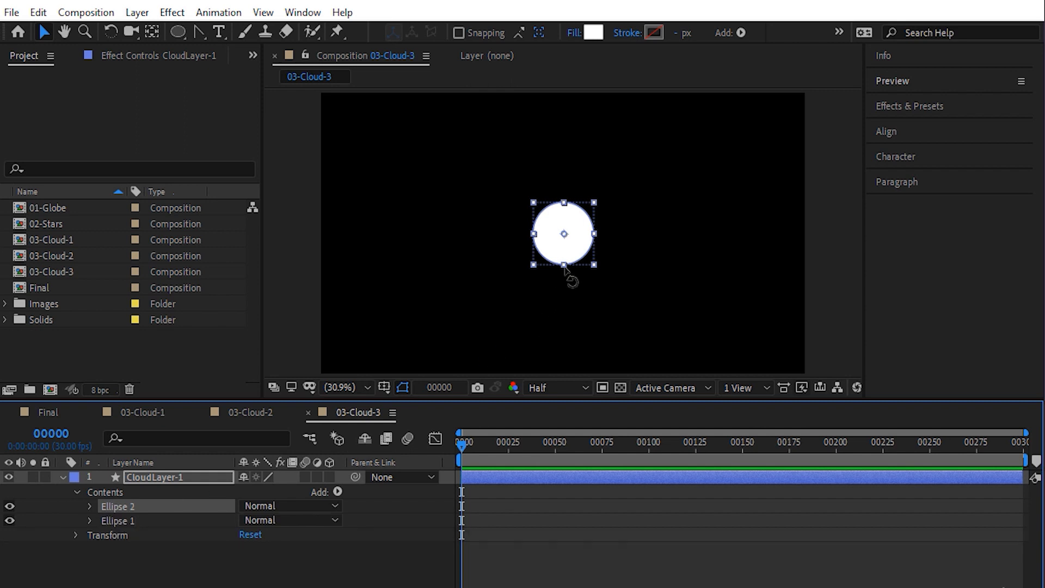
pyautogui.moveTo(559, 231); pyautogui.dragTo(516, 232)
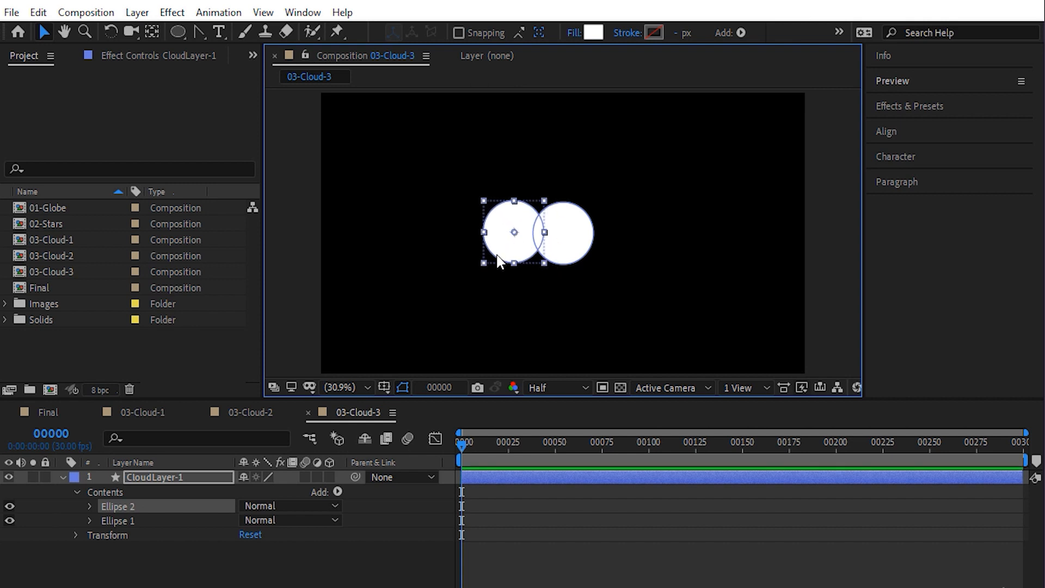
pyautogui.moveTo(484, 266); pyautogui.dragTo(472, 266)
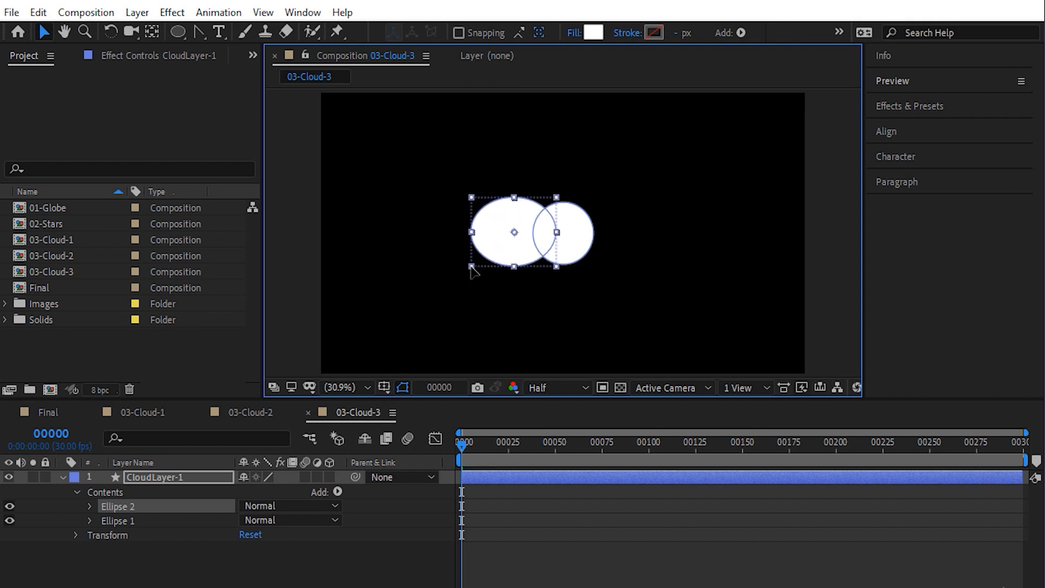
pyautogui.moveTo(512, 236); pyautogui.dragTo(509, 238)
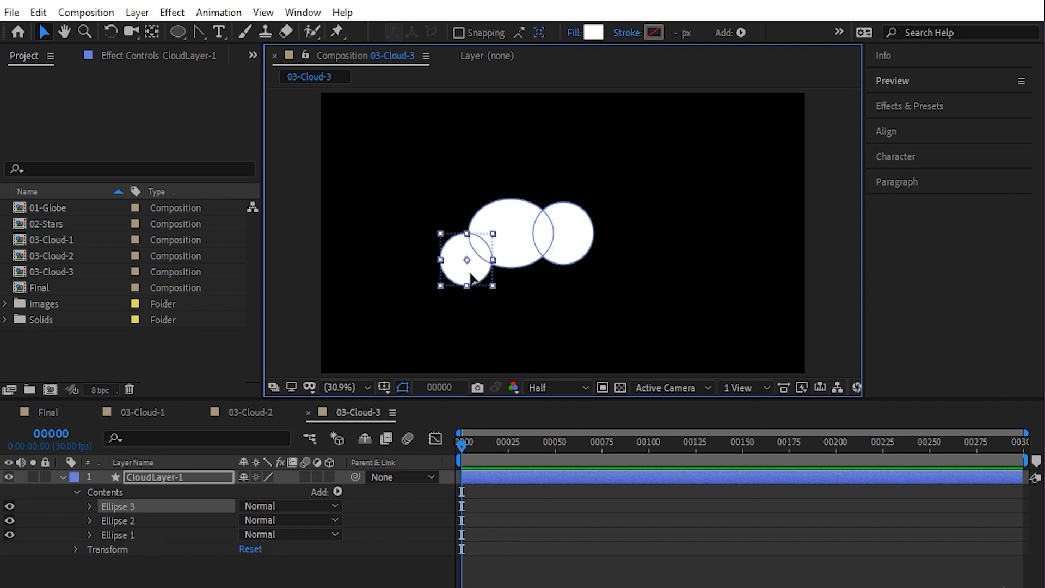
# Build the rest of the puffy cloud outline in CloudLayer-1 from duplicated, overlapping ellipses up to Ellipse 10
pyautogui.moveTo(469, 268); pyautogui.dragTo(467, 266)
pyautogui.hotkey('ctrl', 'd')
pyautogui.moveTo(467, 266); pyautogui.dragTo(427, 280)
pyautogui.hotkey('ctrl', 'd')
pyautogui.moveTo(428, 280); pyautogui.dragTo(471, 282)
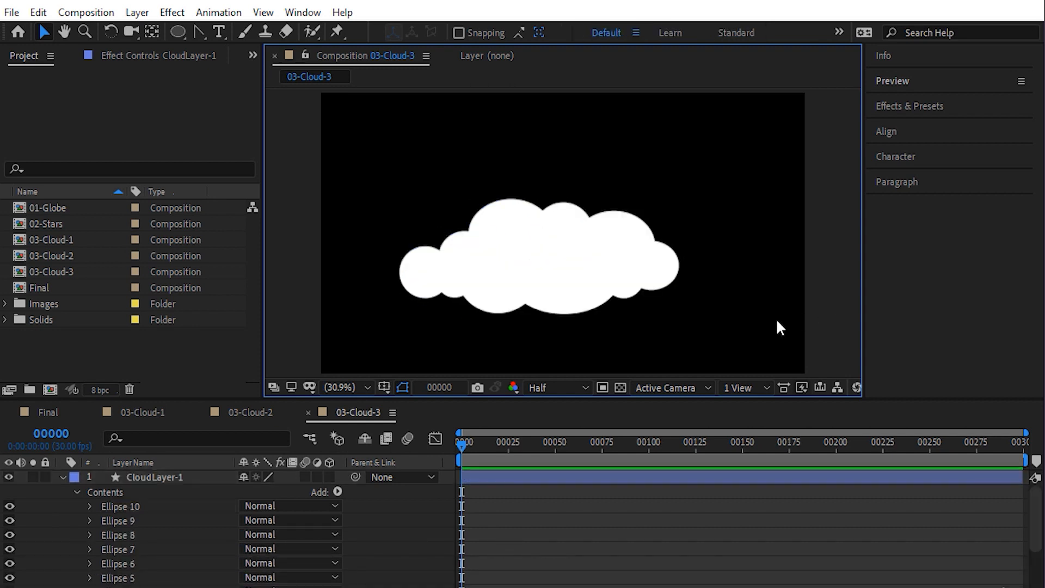
pyautogui.click(62, 478)
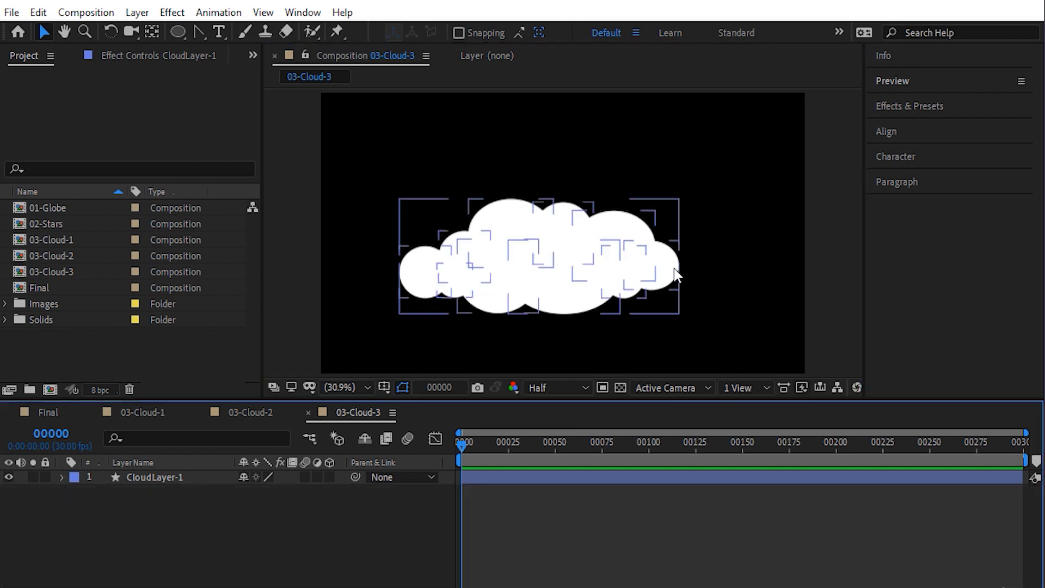
# Draw a closed Pen tool shape with a DFDFDF fill over the cloud's lower half, giving it a wavy upper edge
pyautogui.moveTo(194, 33); pyautogui.dragTo(265, 36)
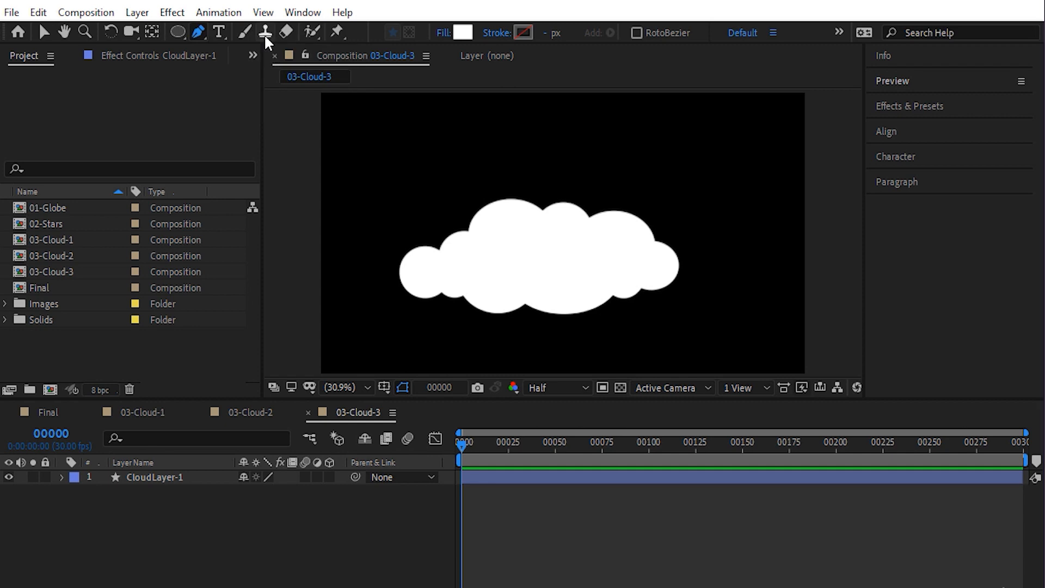
pyautogui.click(461, 33)
pyautogui.write('DFDFDF')
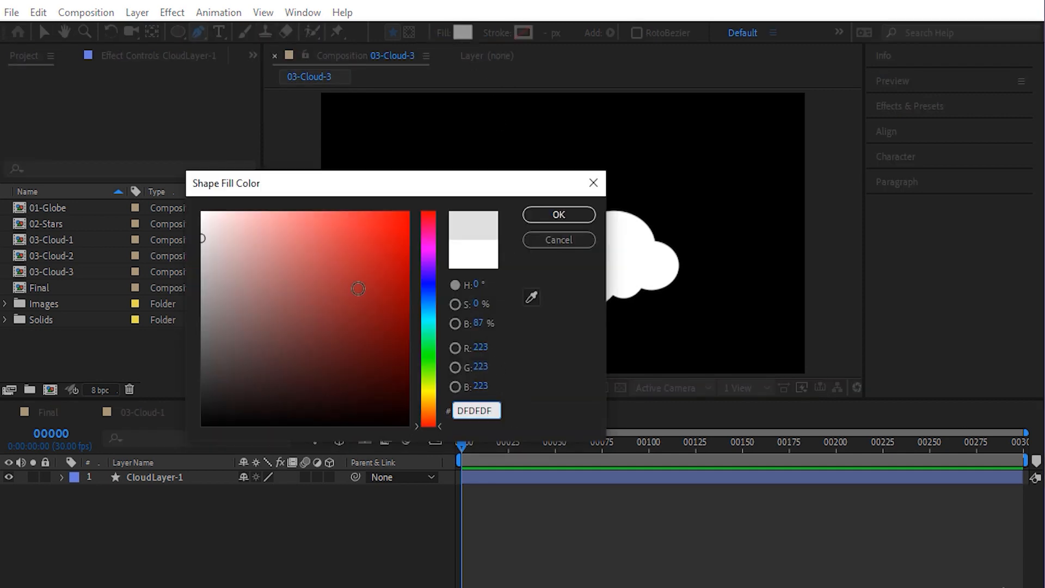
pyautogui.click(544, 217)
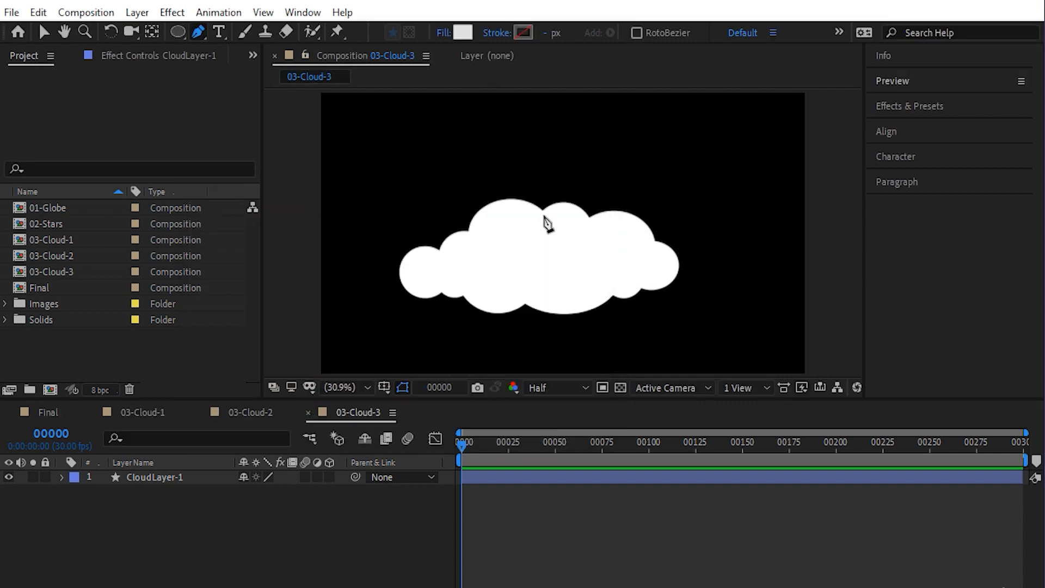
pyautogui.click(391, 255)
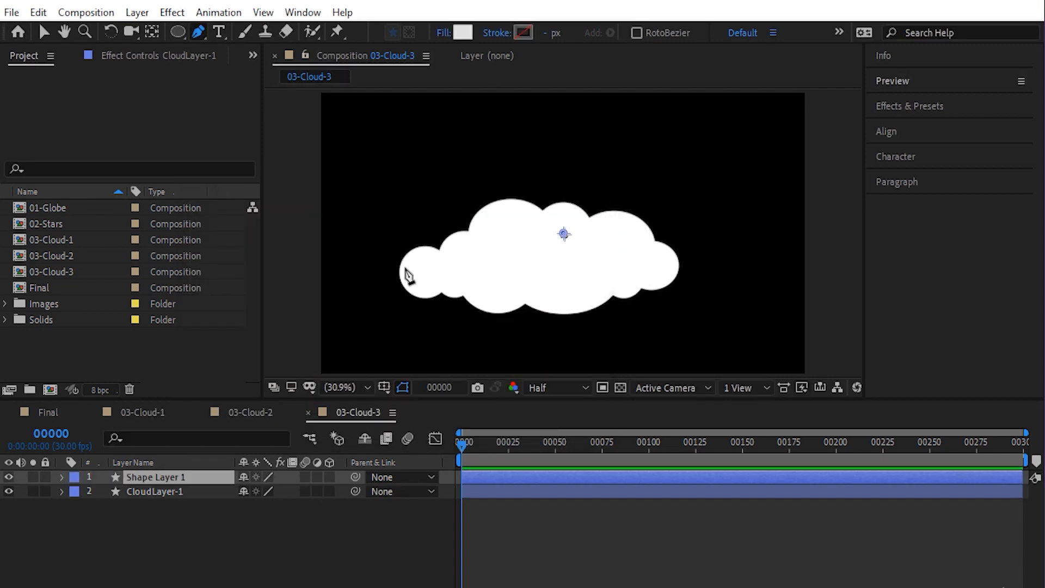
pyautogui.moveTo(455, 281); pyautogui.dragTo(504, 250)
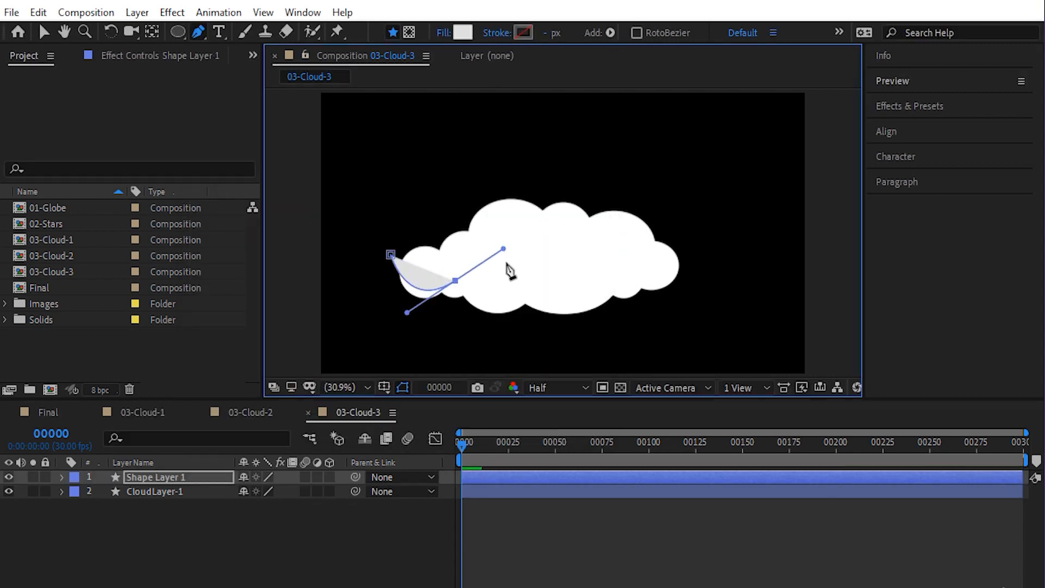
pyautogui.moveTo(488, 292); pyautogui.dragTo(501, 268)
pyautogui.click(630, 266)
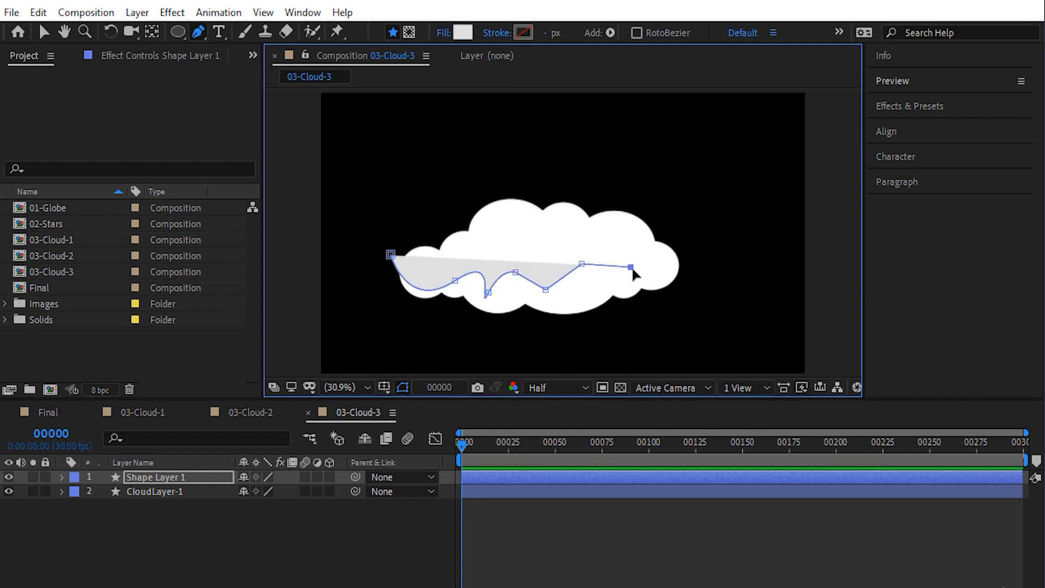
pyautogui.click(691, 255)
pyautogui.click(691, 344)
pyautogui.click(381, 344)
pyautogui.click(391, 254)
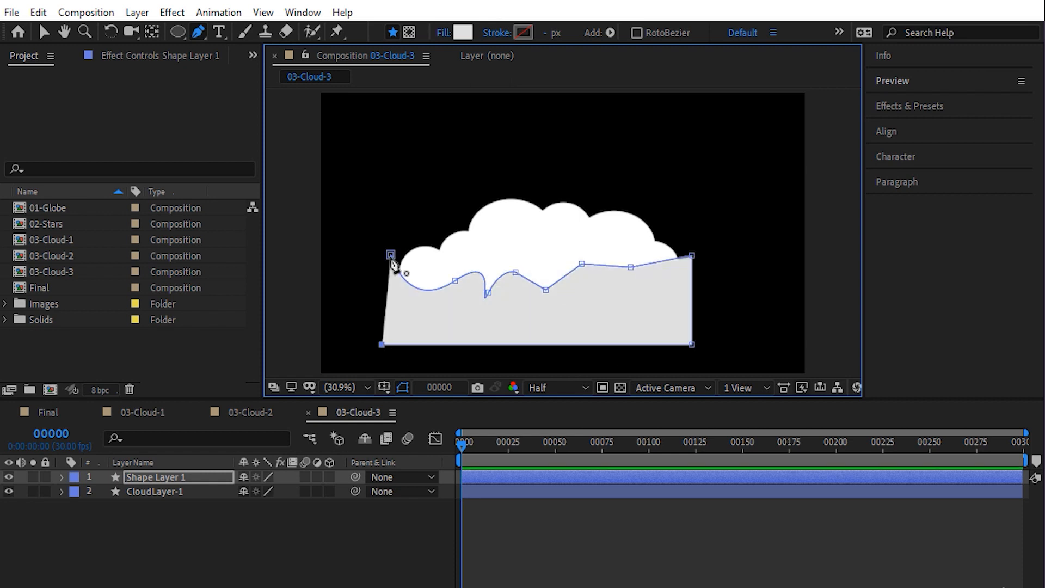
# Convert the vertices at the shadow shape's left end and reposition its left corners to start the scalloped edge
pyautogui.moveTo(199, 31); pyautogui.dragTo(242, 87)
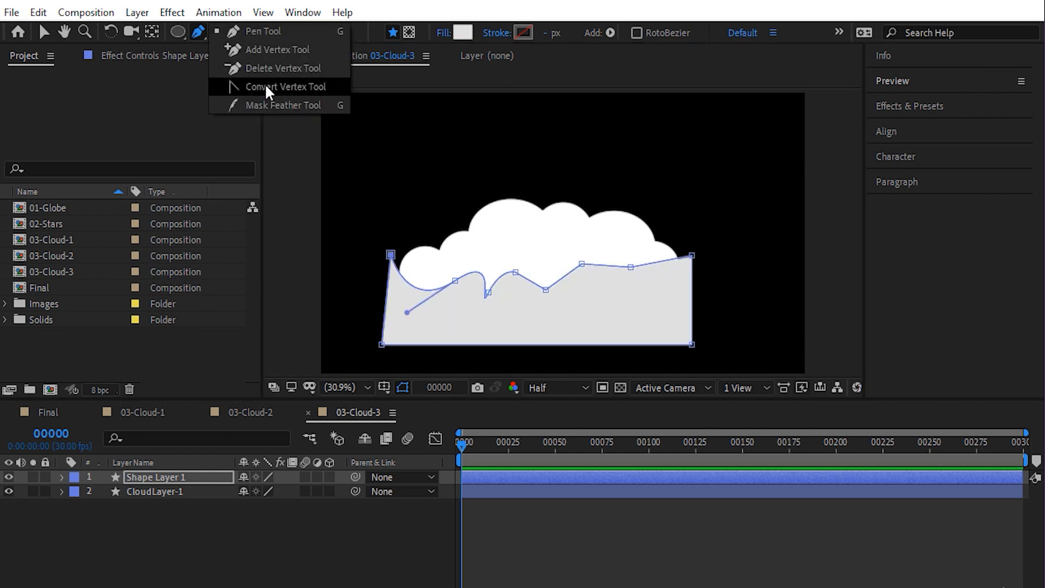
pyautogui.click(455, 281)
pyautogui.moveTo(433, 272); pyautogui.dragTo(397, 325)
pyautogui.press('.')
pyautogui.moveTo(376, 261); pyautogui.dragTo(411, 219)
pyautogui.click(438, 254)
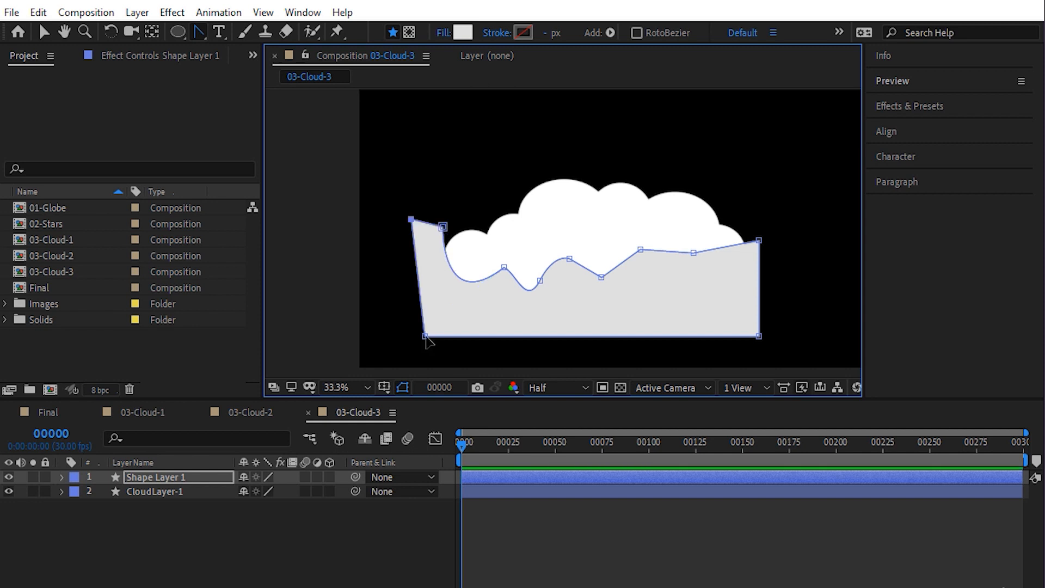
pyautogui.moveTo(425, 336); pyautogui.dragTo(411, 338)
pyautogui.click(443, 227)
pyautogui.moveTo(443, 226); pyautogui.dragTo(438, 248)
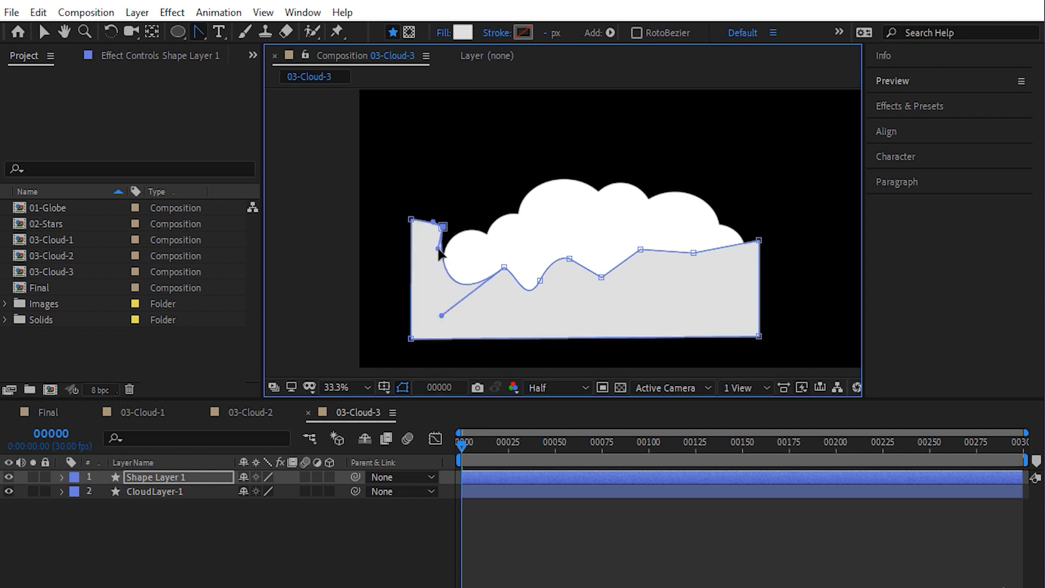
# Lower the opacity of Shape Layer 1 to 75%
pyautogui.click(180, 478)
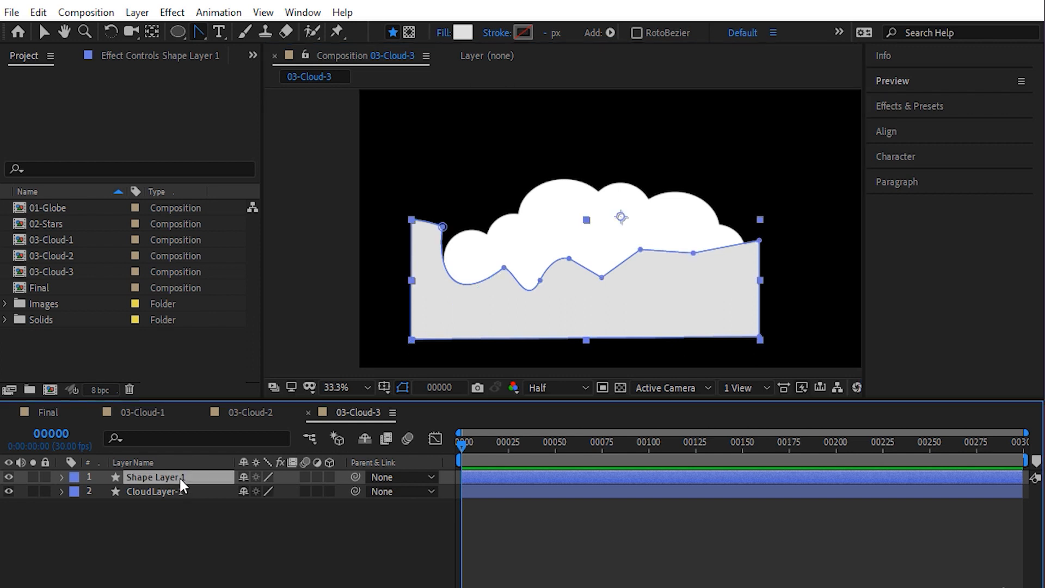
pyautogui.press('t')
pyautogui.moveTo(249, 491); pyautogui.dragTo(235, 491)
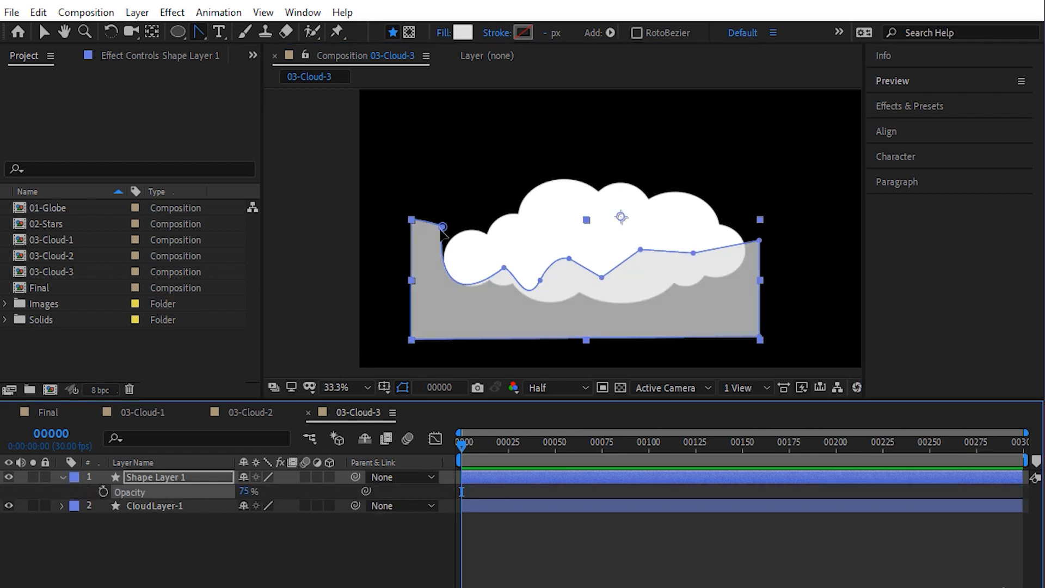
# Reshape the upper edge of the shadow shape into rounded scallops following the cloud's puffs across its full width
pyautogui.moveTo(442, 227); pyautogui.dragTo(455, 221)
pyautogui.moveTo(451, 303)
pyautogui.mouseDown()
pyautogui.moveTo(462, 279)
pyautogui.moveTo(439, 293)
pyautogui.mouseUp()
pyautogui.click(504, 267)
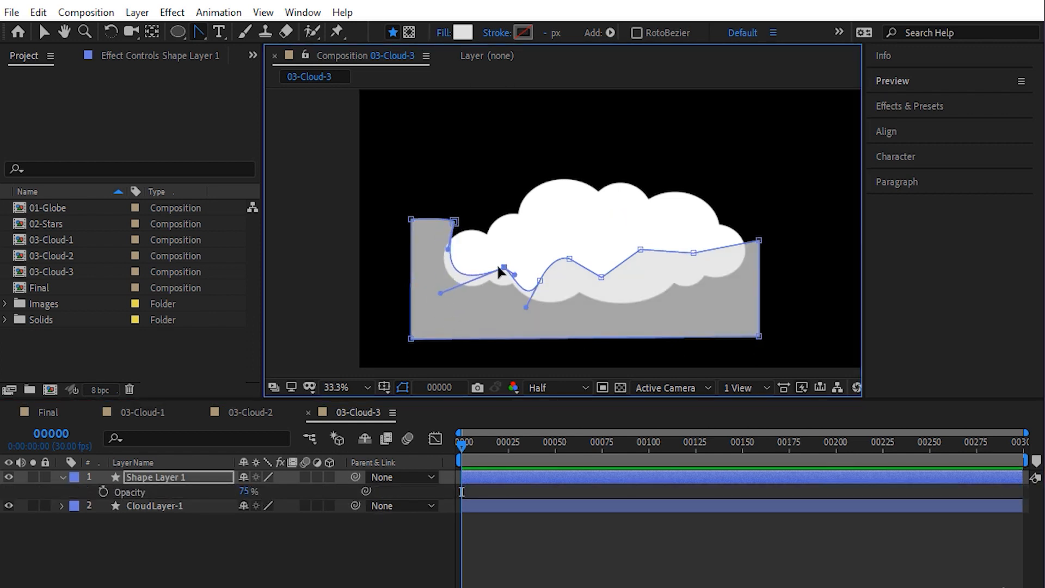
pyautogui.moveTo(504, 267); pyautogui.dragTo(499, 260)
pyautogui.moveTo(435, 286); pyautogui.dragTo(461, 289)
pyautogui.moveTo(449, 243); pyautogui.dragTo(438, 260)
pyautogui.moveTo(510, 267); pyautogui.dragTo(547, 265)
pyautogui.moveTo(561, 238); pyautogui.dragTo(555, 294)
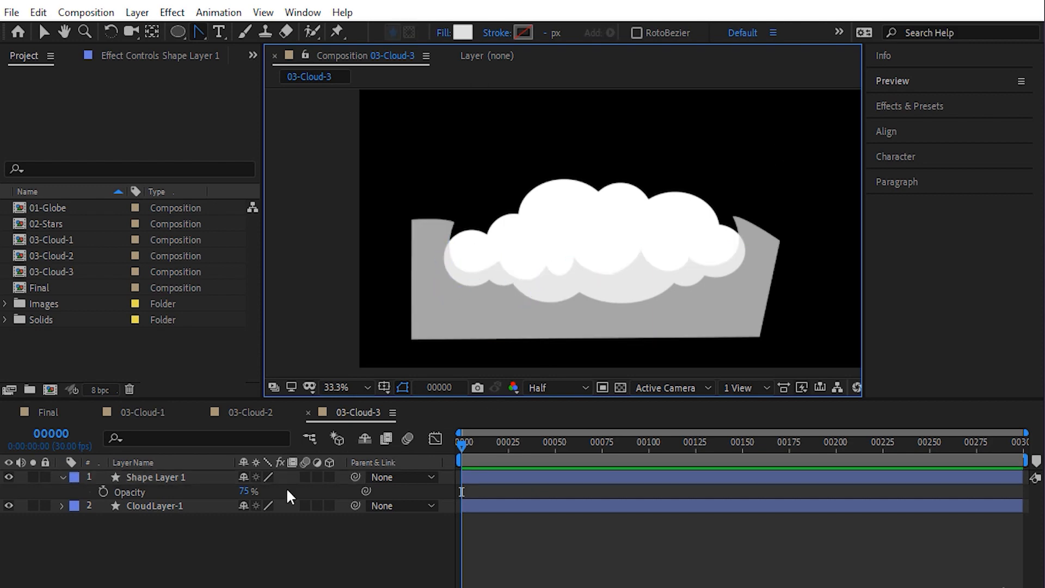
# Rename Shape Layer 1 as Cloud-Shadow
pyautogui.click(139, 481)
pyautogui.press('Return')
pyautogui.write('Cloud-Shadow')
pyautogui.press('Return')
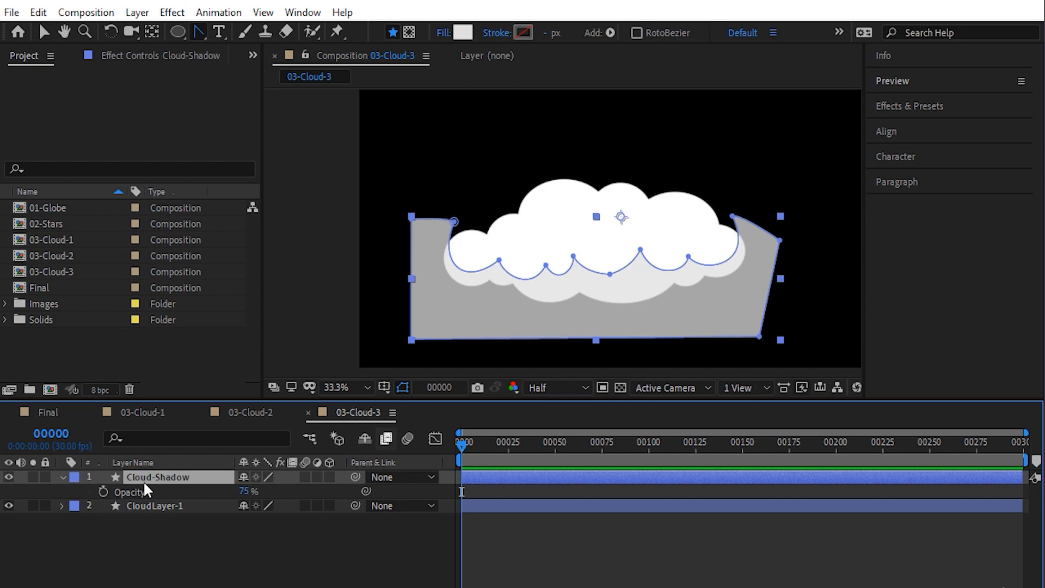
# Apply the Set Matte effect to Cloud-Shadow and take its matte from CloudLayer-1
pyautogui.click(906, 106)
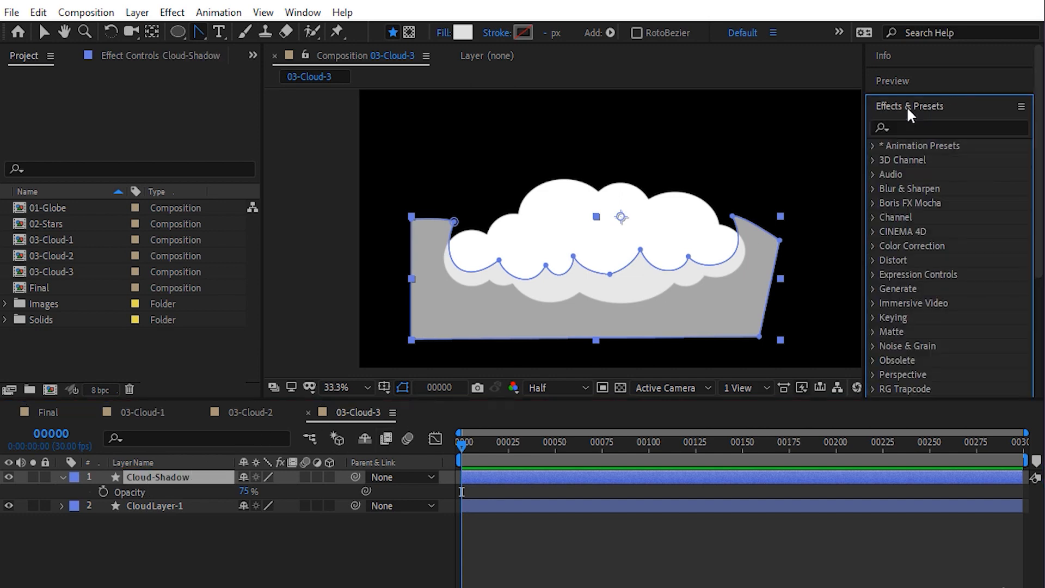
pyautogui.click(920, 126)
pyautogui.write('Set m')
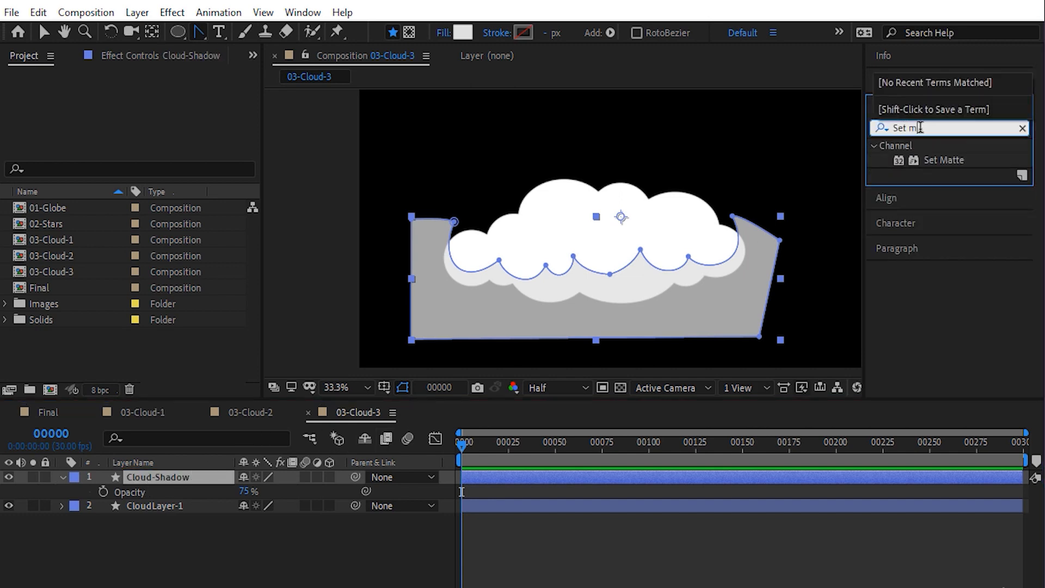
pyautogui.doubleClick(939, 159)
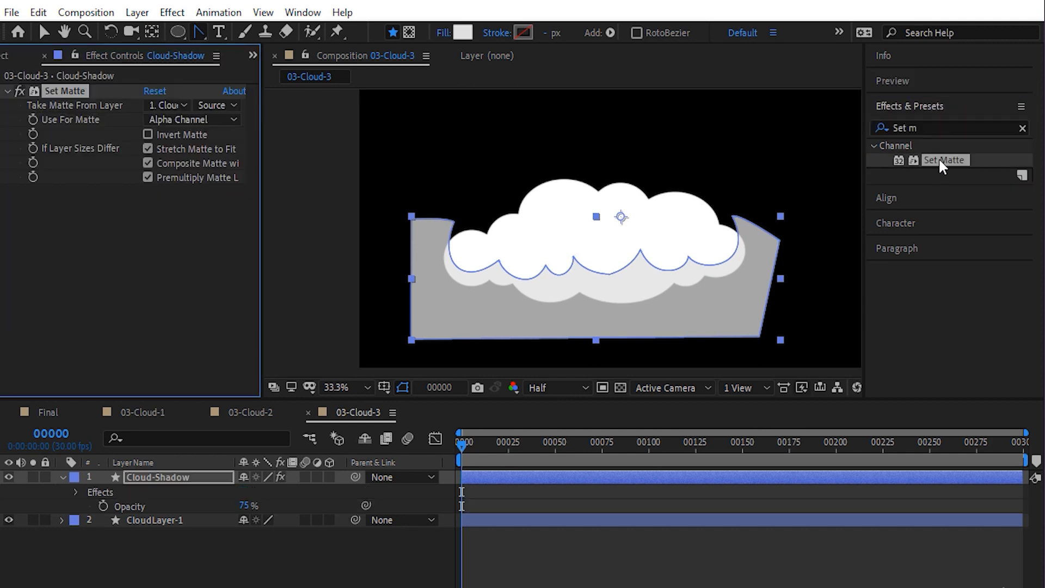
pyautogui.press('v')
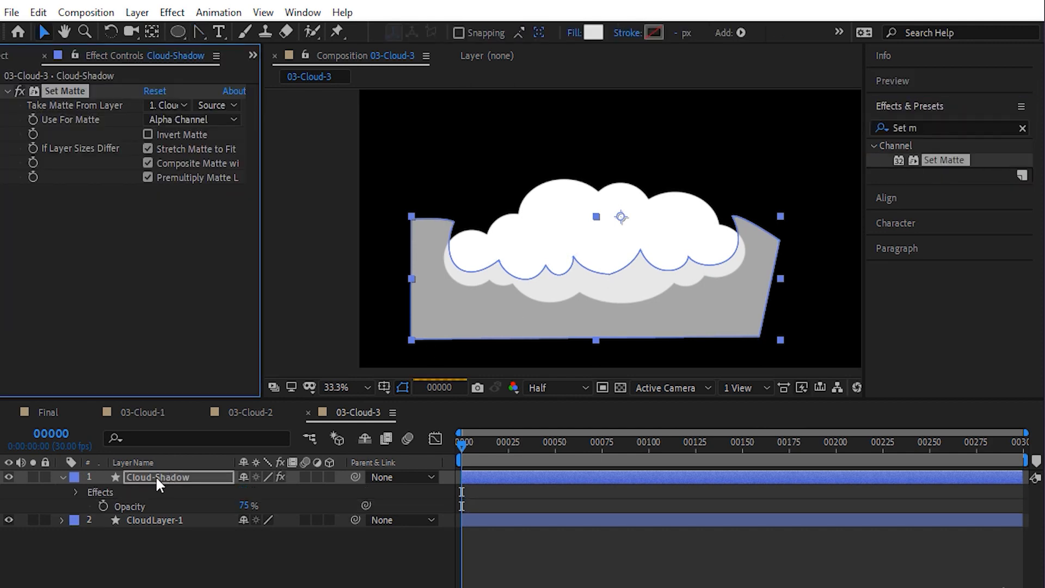
pyautogui.click(169, 105)
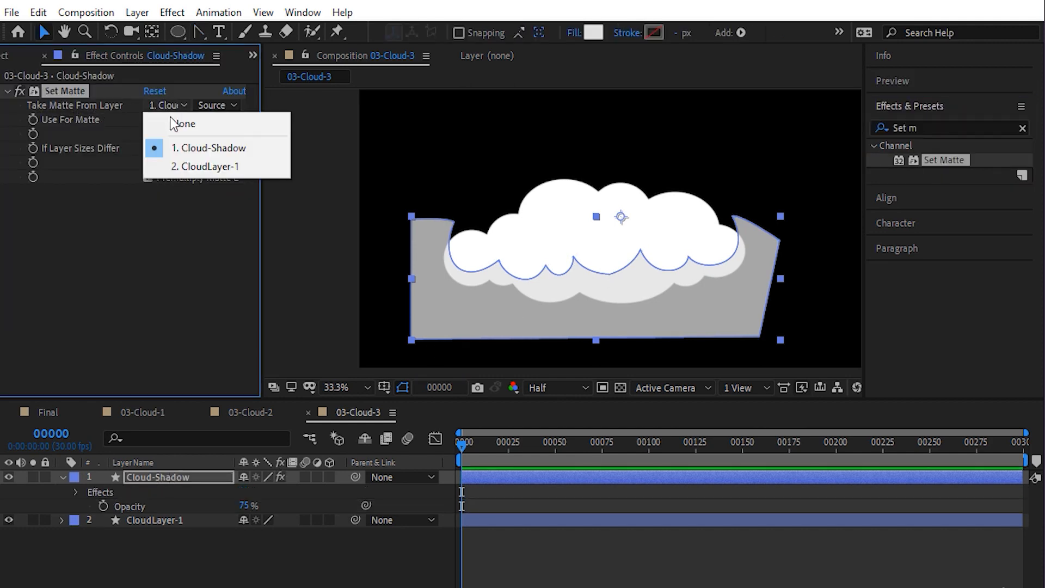
pyautogui.click(192, 167)
pyautogui.click(205, 231)
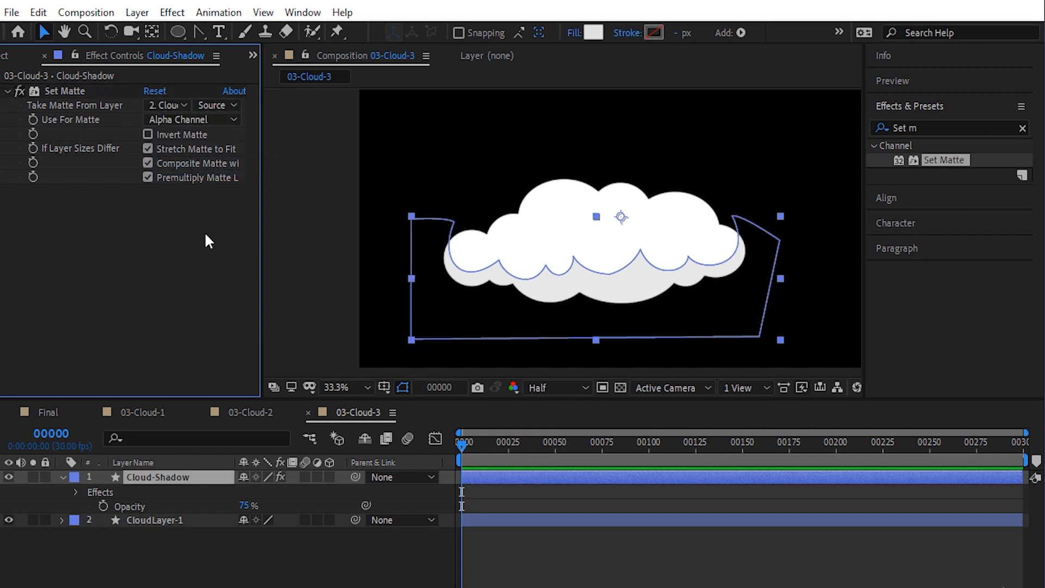
pyautogui.click(291, 244)
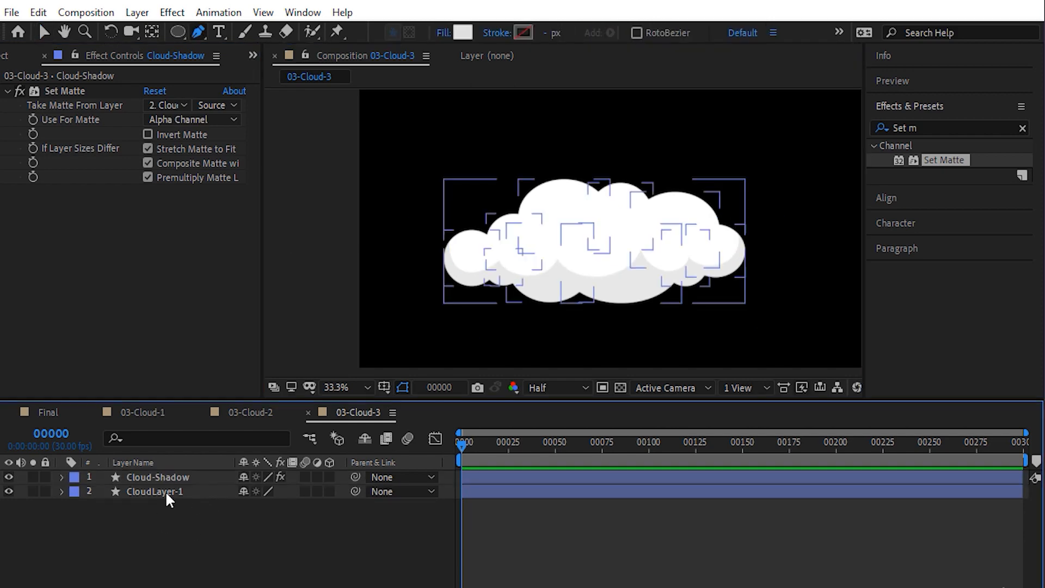
# Darken the fill colour of Cloud-Shadow to C8C3C3
pyautogui.click(155, 475)
pyautogui.click(462, 33)
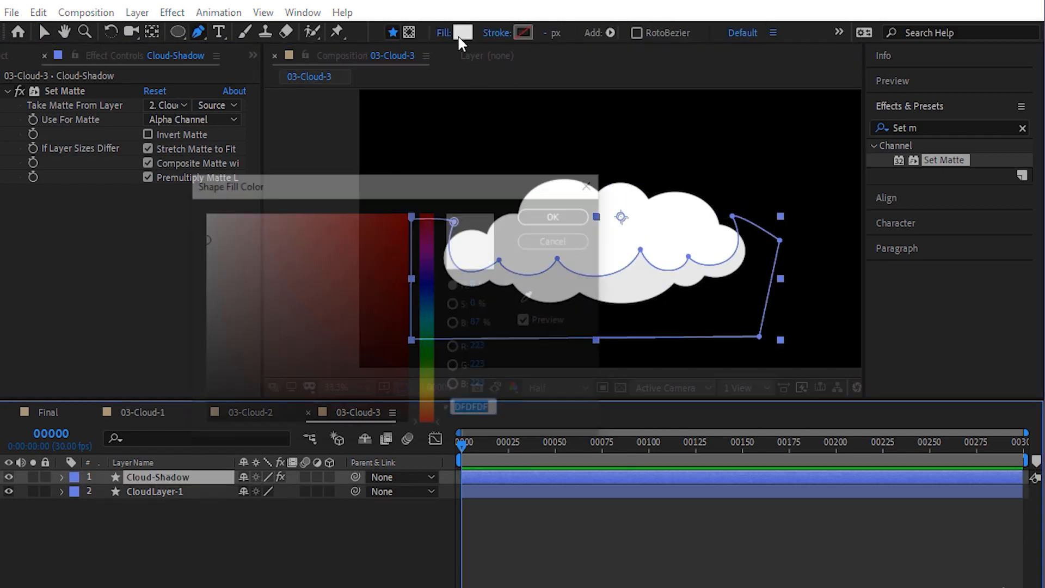
pyautogui.moveTo(211, 254); pyautogui.dragTo(206, 256)
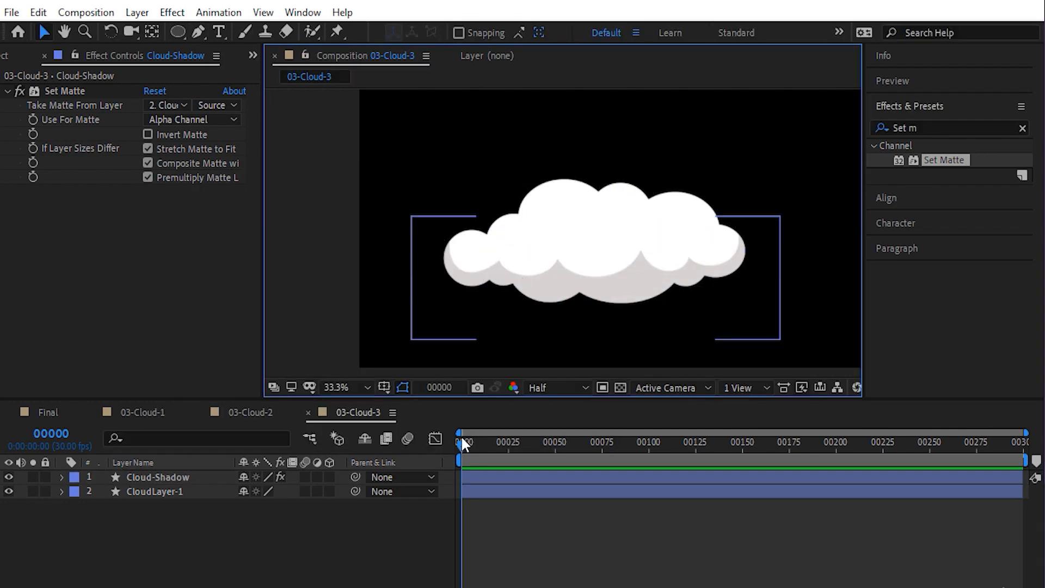
pyautogui.click(248, 532)
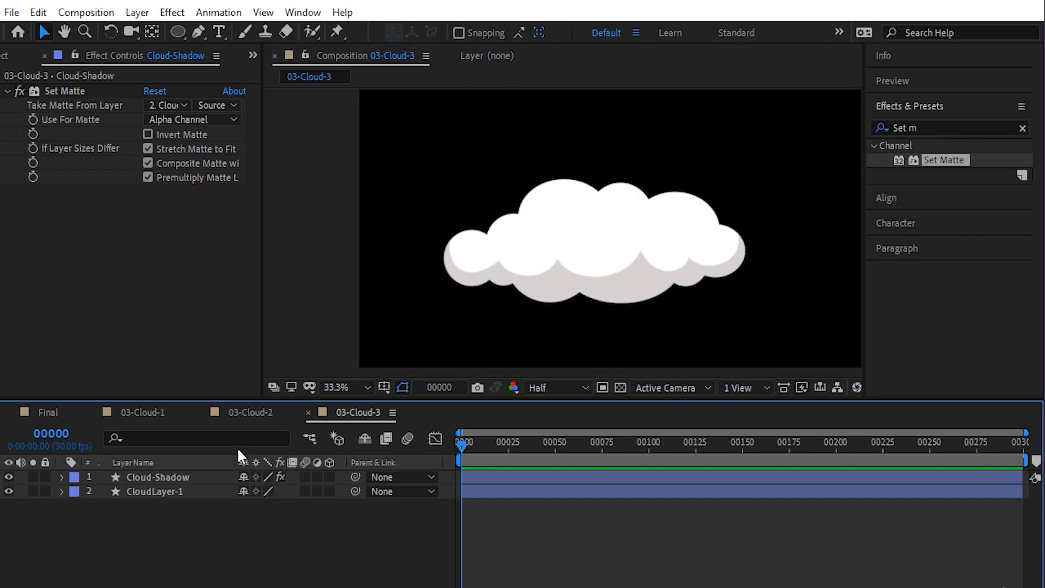
# Draw a thin crescent crease on the cloud's large left puff with the Pen tool, using the sampled shadow colour D7D3D3 as fill
pyautogui.click(199, 31)
pyautogui.click(463, 33)
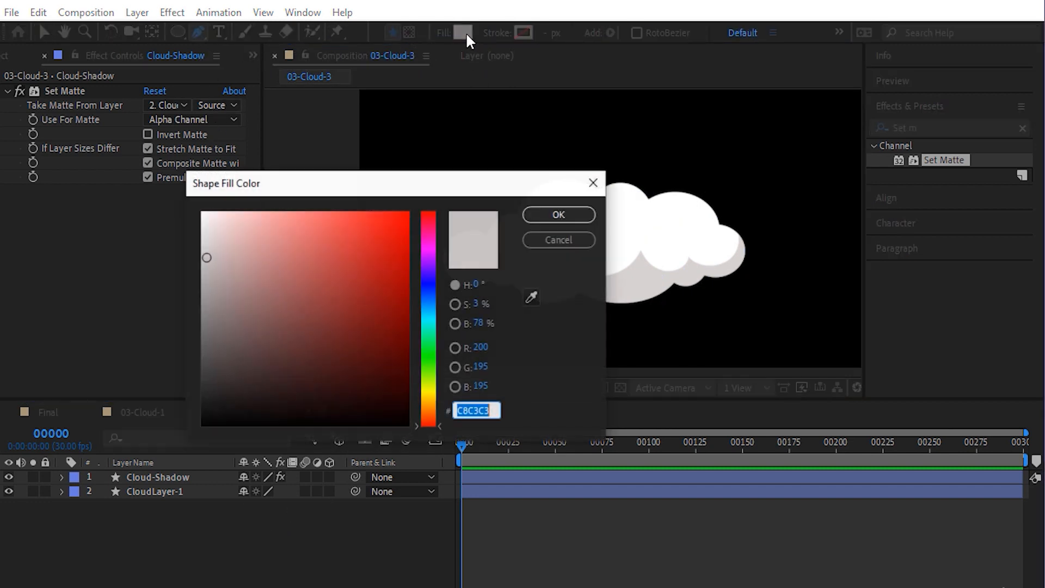
pyautogui.click(529, 298)
pyautogui.click(641, 288)
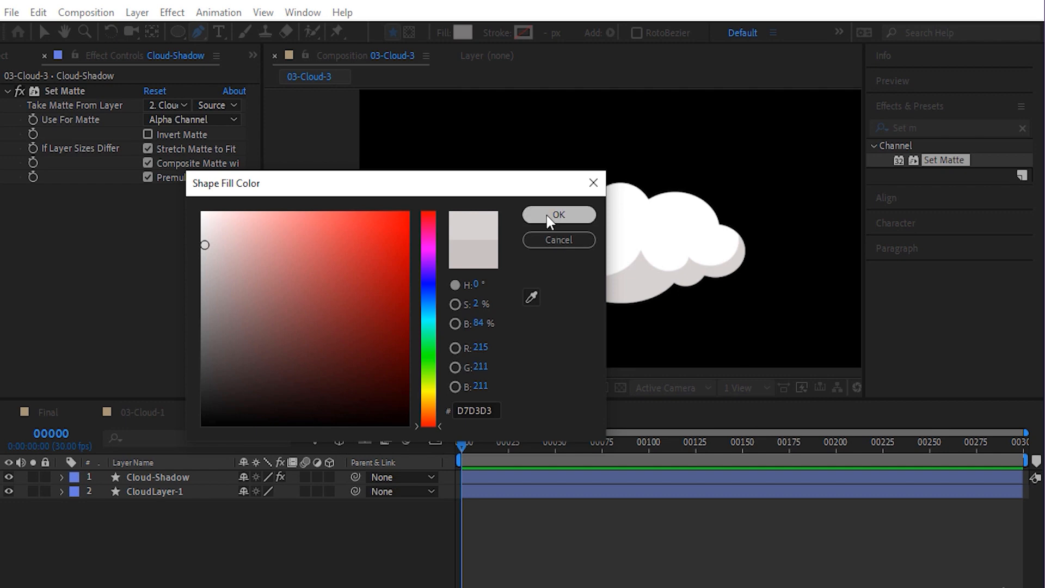
pyautogui.click(546, 214)
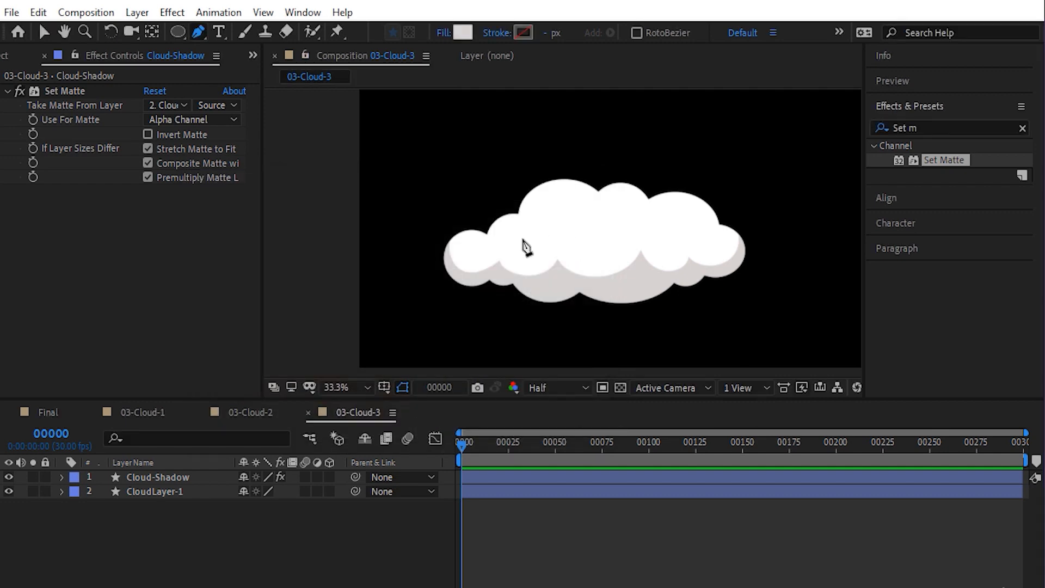
pyautogui.click(523, 238)
pyautogui.moveTo(554, 214); pyautogui.dragTo(585, 221)
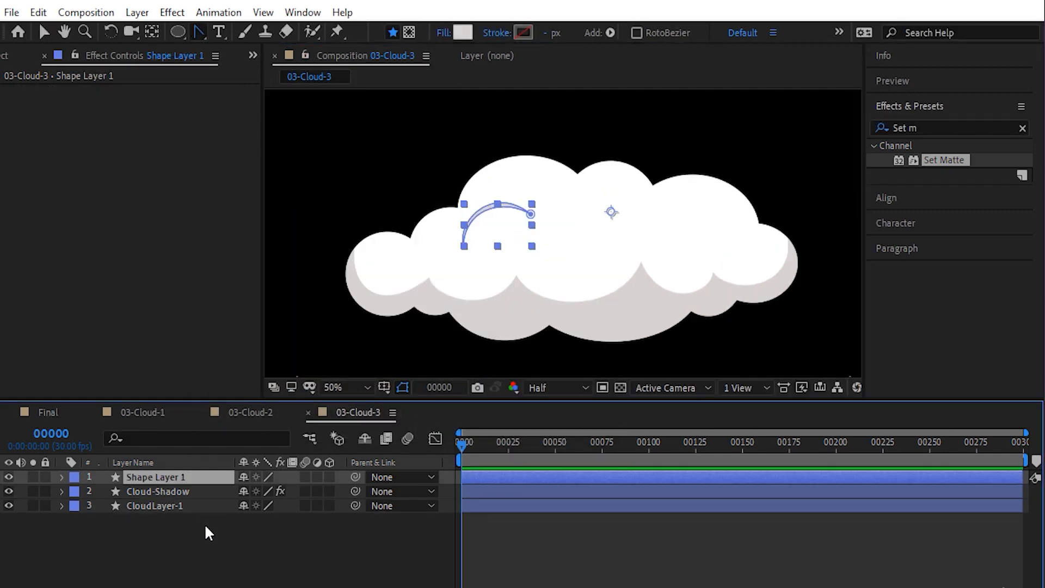
# Duplicate the crescent crease, centre the copy's anchor point, and place it smaller and rotated clockwise on the cloud's right puff
pyautogui.hotkey('ctrl', 'd')
pyautogui.click(45, 31)
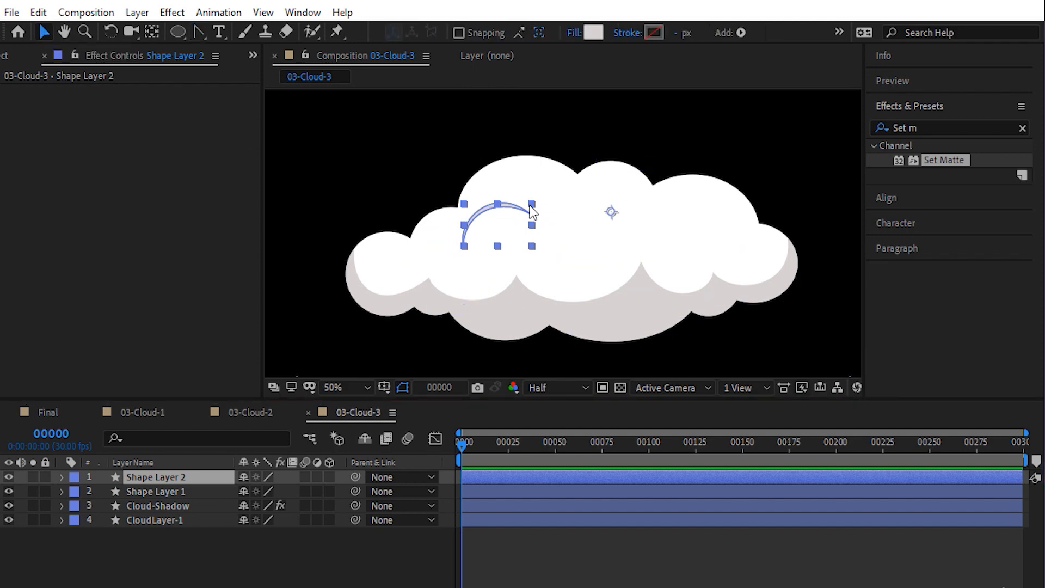
pyautogui.moveTo(532, 211); pyautogui.dragTo(721, 224)
pyautogui.press('y')
pyautogui.moveTo(800, 226); pyautogui.dragTo(687, 238)
pyautogui.press('v')
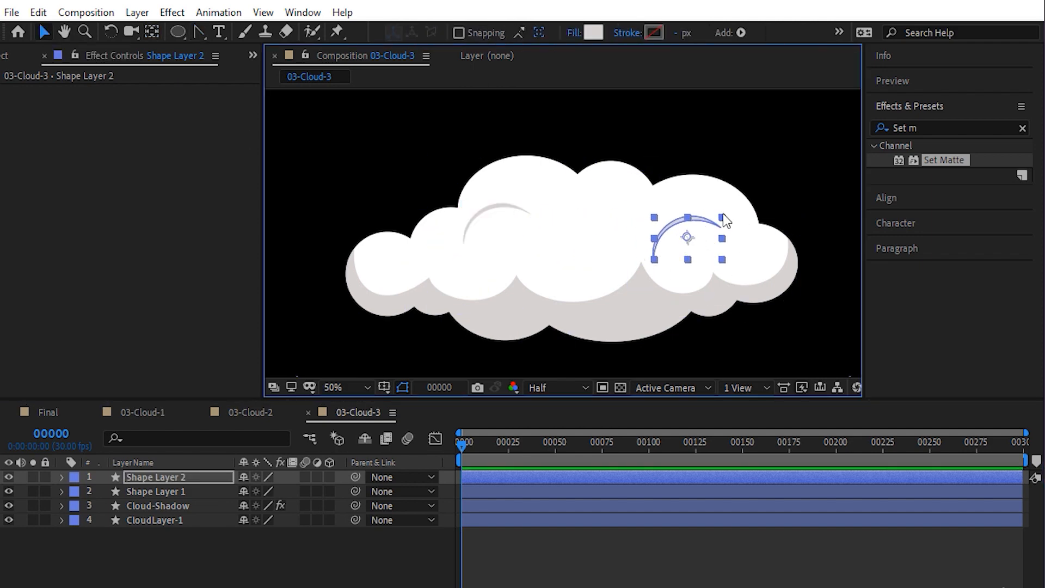
pyautogui.click(111, 32)
pyautogui.moveTo(726, 202); pyautogui.dragTo(740, 261)
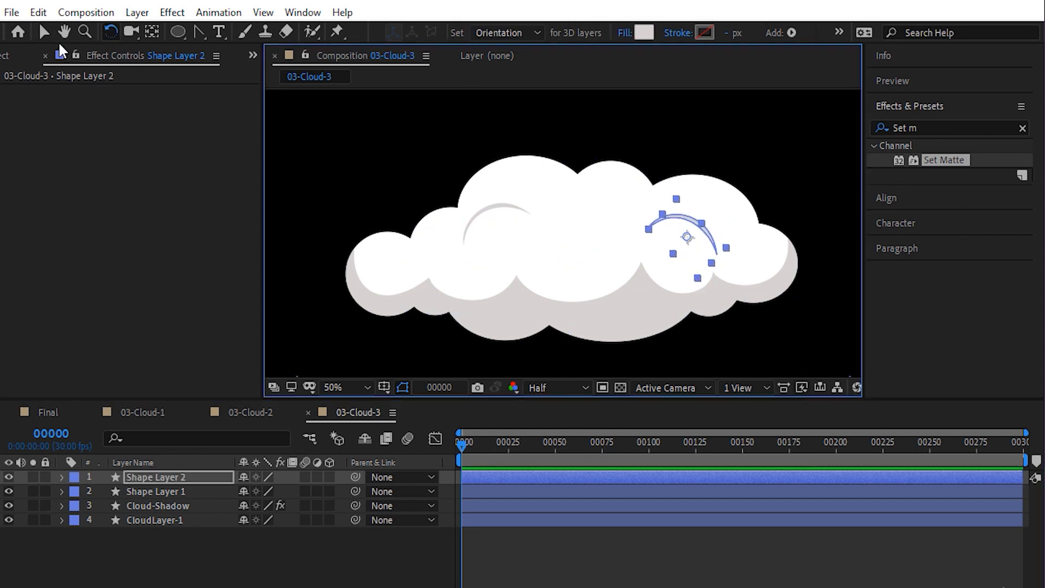
pyautogui.click(44, 31)
pyautogui.click(203, 532)
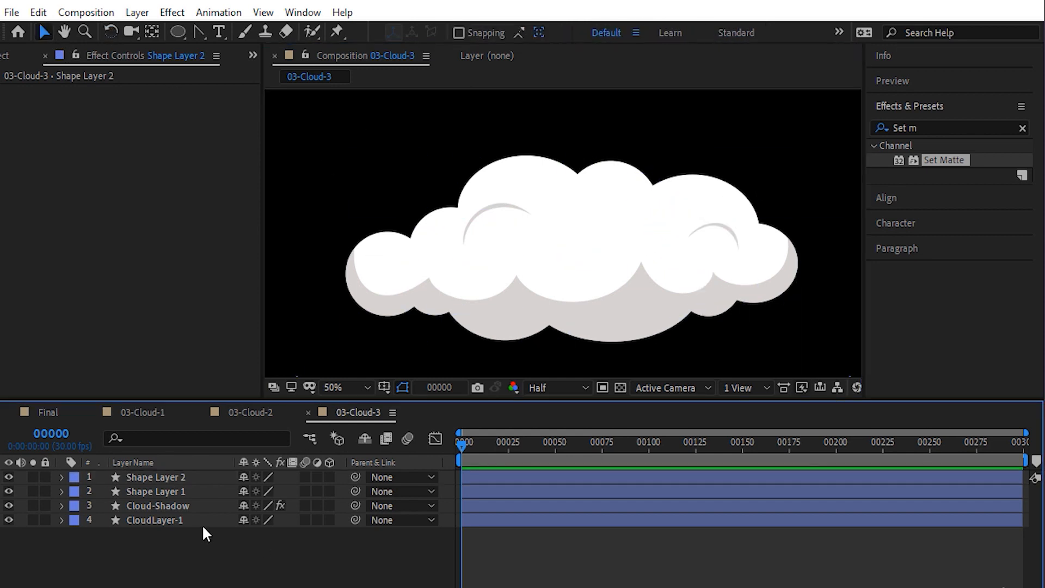
# Move the crescent shapes from Shape Layer 1 and Shape Layer 2 into Cloud-Shadow and remove the two separate layers
pyautogui.click(151, 491)
pyautogui.click(60, 490)
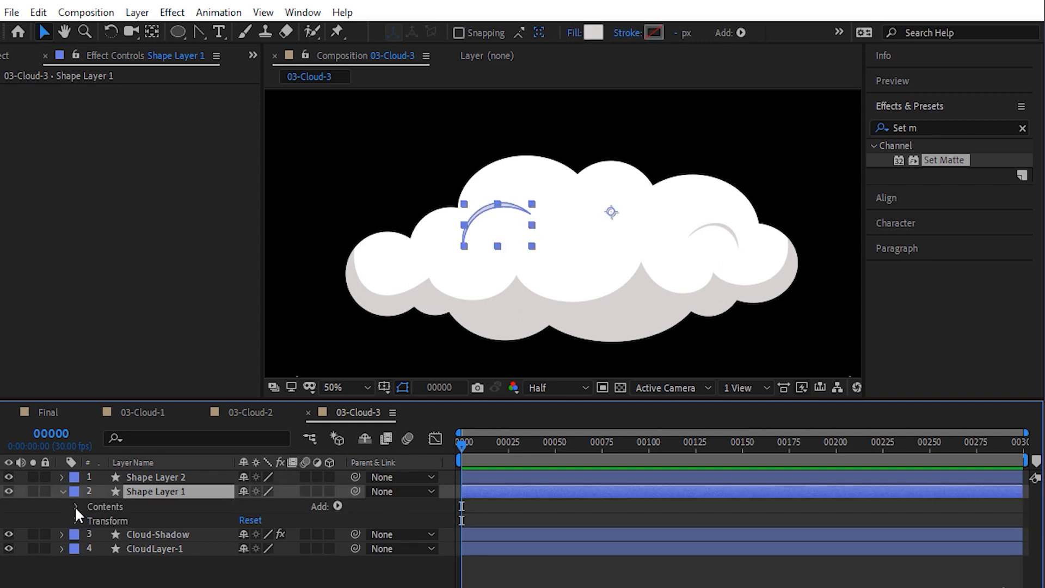
pyautogui.click(76, 506)
pyautogui.click(118, 523)
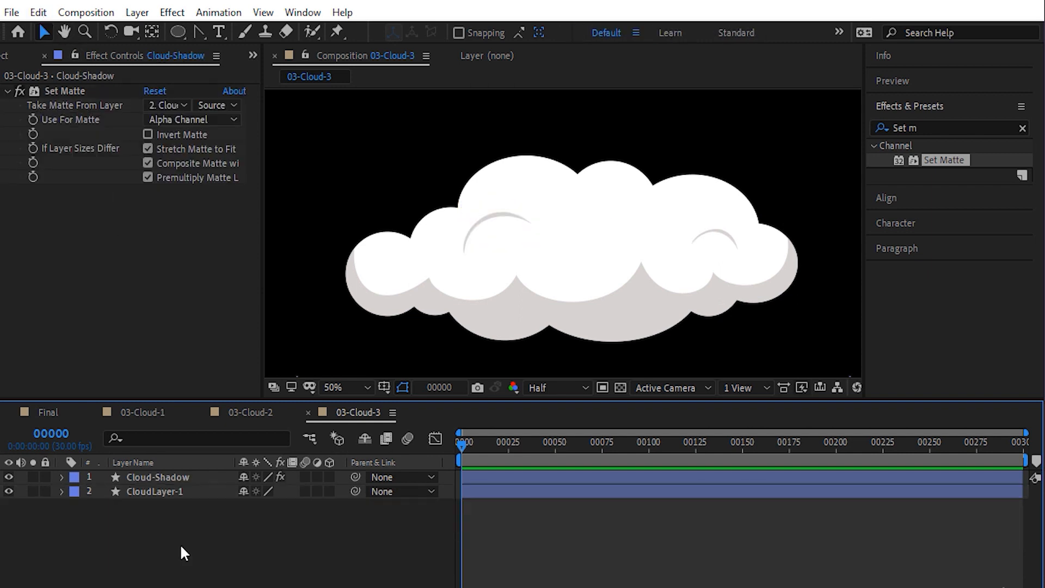
# Parent Cloud-Shadow to CloudLayer-1, then centre CloudLayer-1's anchor point and place the whole cloud in the middle of the composition
pyautogui.click(176, 477)
pyautogui.moveTo(358, 477); pyautogui.dragTo(172, 490)
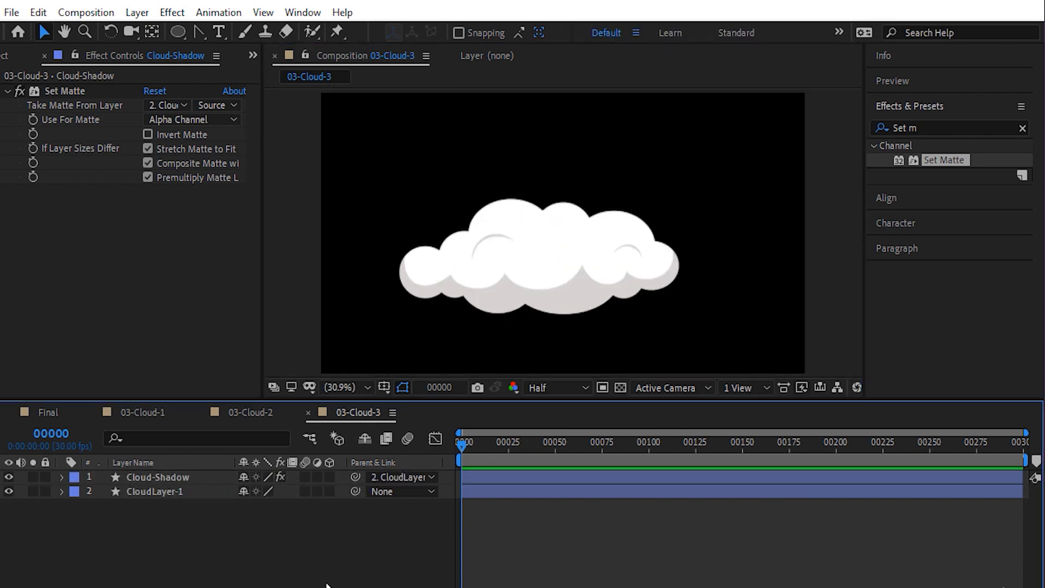
pyautogui.click(161, 492)
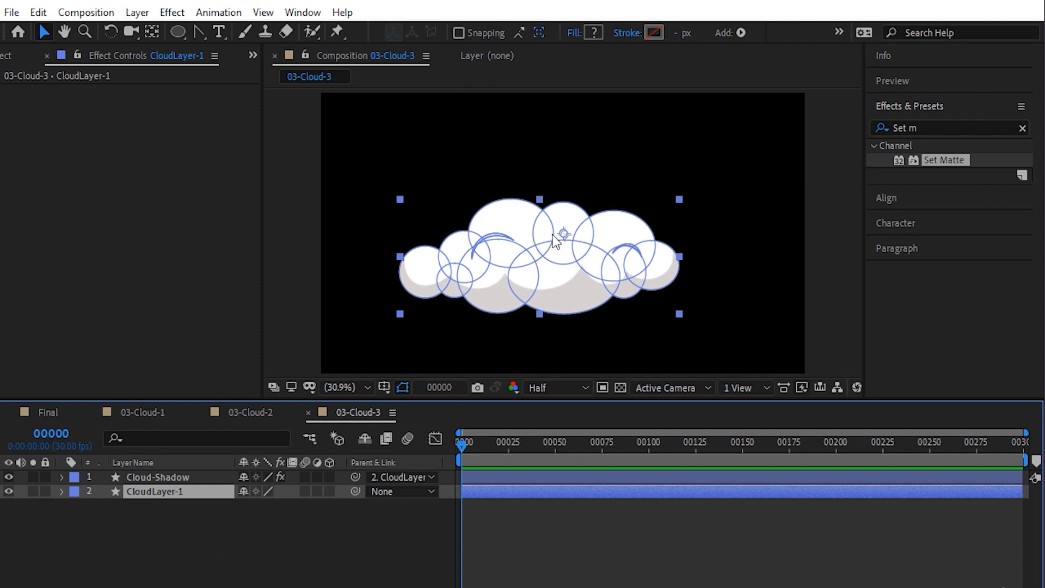
pyautogui.hotkey('ctrl', 'alt', 'Home')
pyautogui.hotkey('ctrl', 'Home')
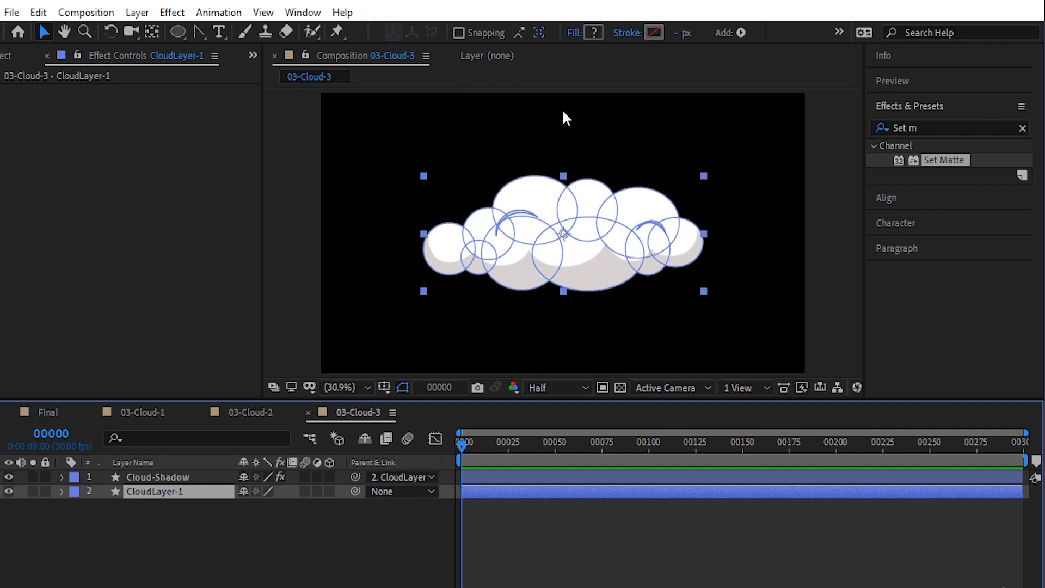
pyautogui.click(620, 348)
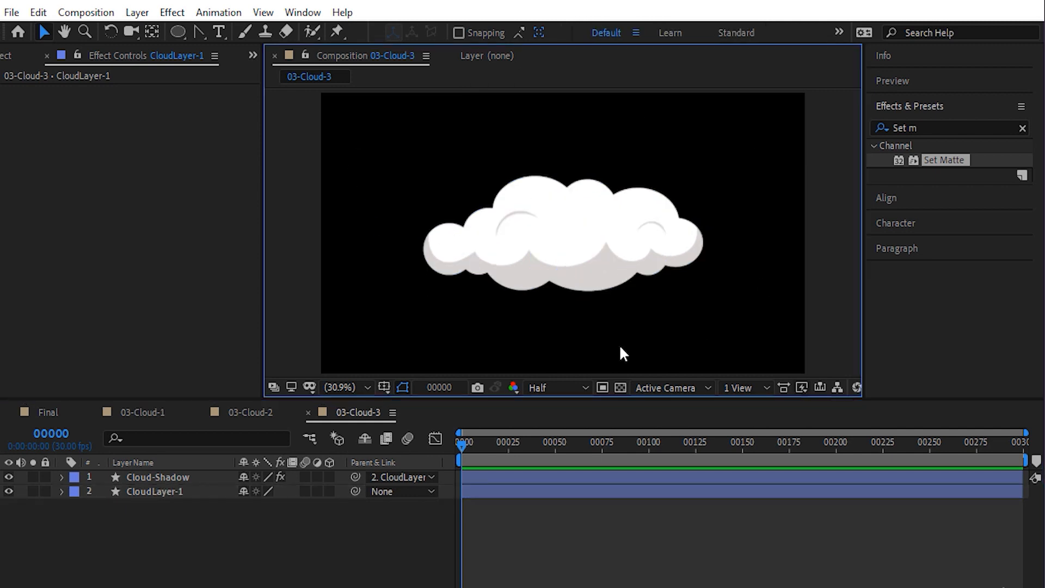
# Add the 03-Cloud-3 composition to the Final composition as its topmost layer
pyautogui.click(9, 56)
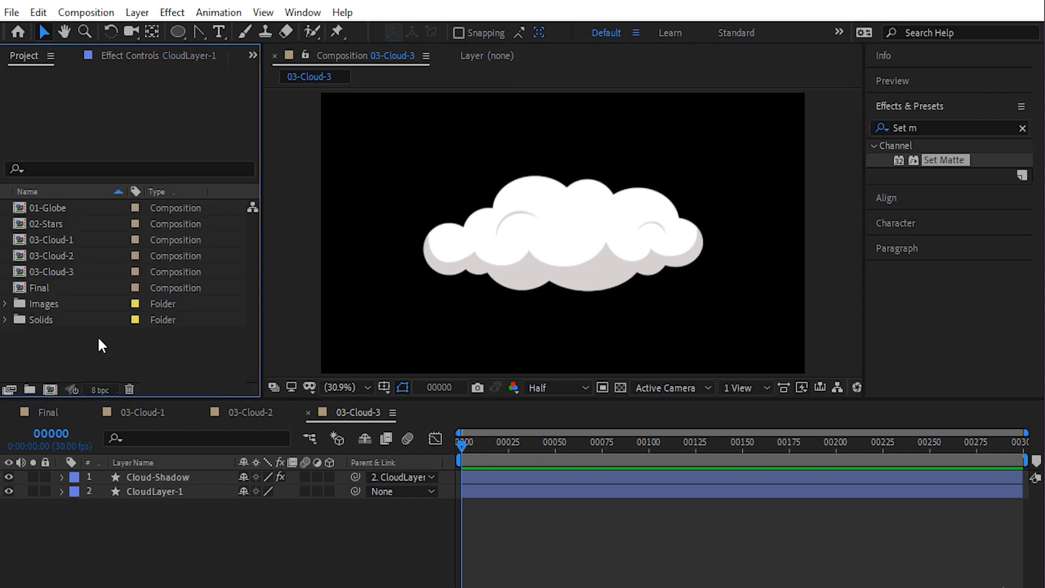
pyautogui.click(51, 408)
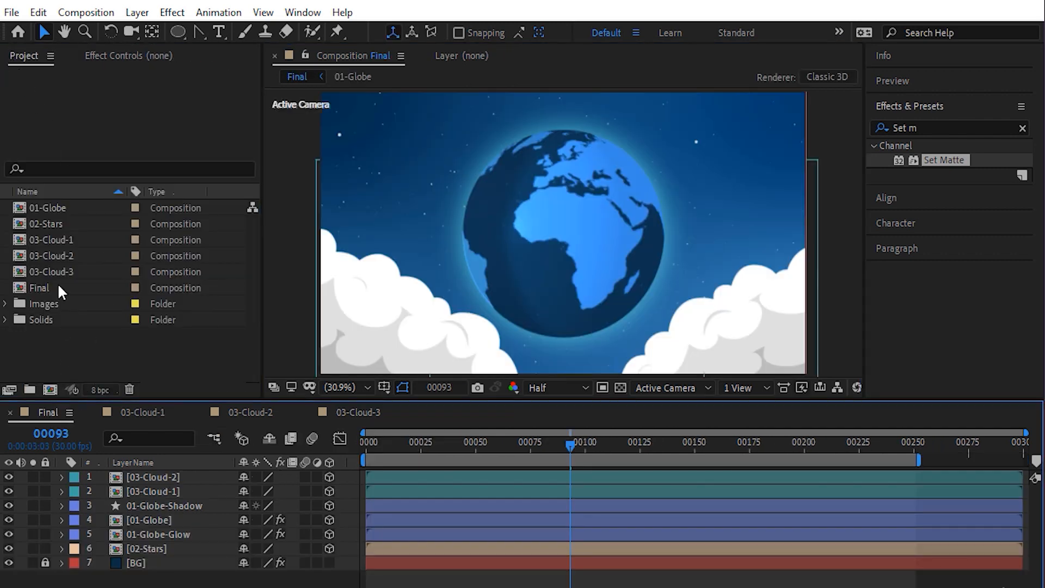
pyautogui.moveTo(57, 268); pyautogui.dragTo(152, 474)
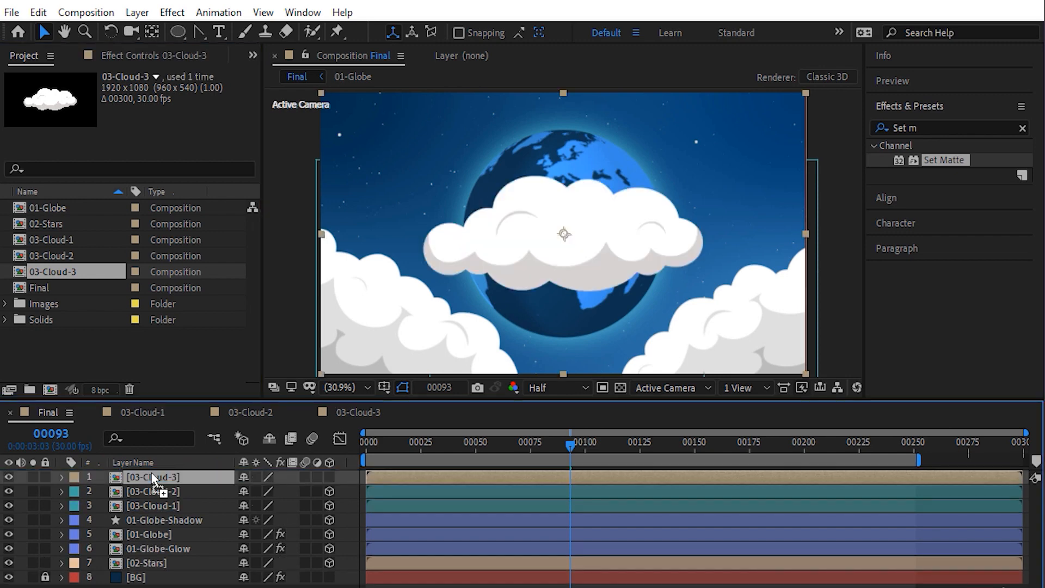
# Make the 03-Cloud-3 layer in Final a 3D layer and set its scale to 20%
pyautogui.press('s')
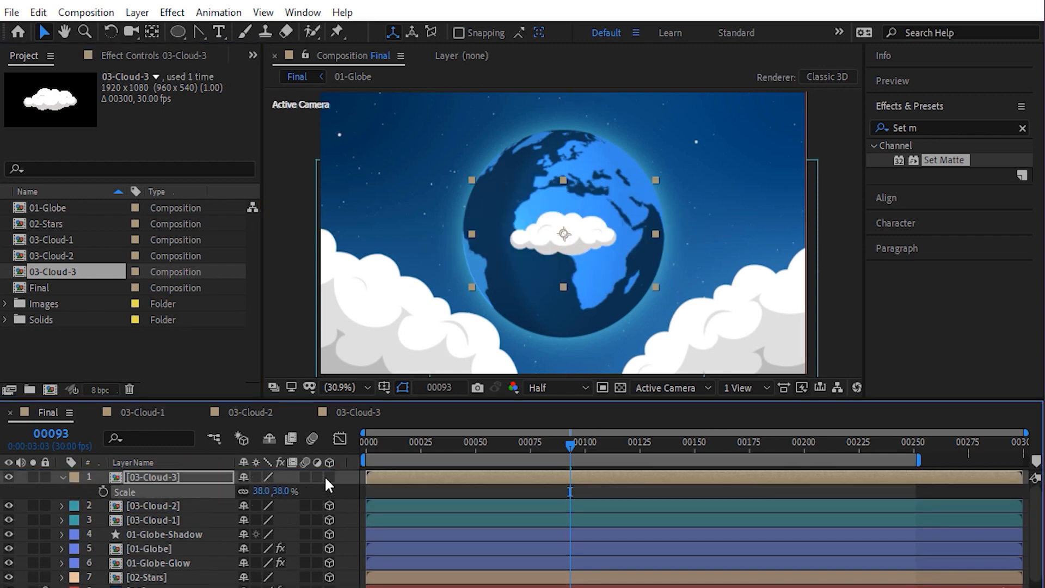
pyautogui.click(329, 477)
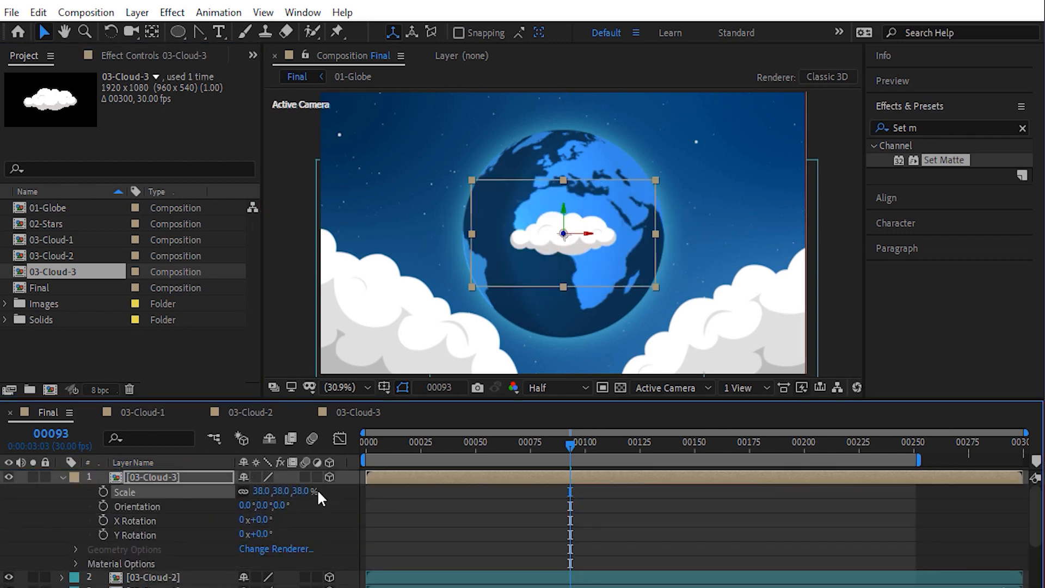
pyautogui.moveTo(261, 491); pyautogui.dragTo(247, 491)
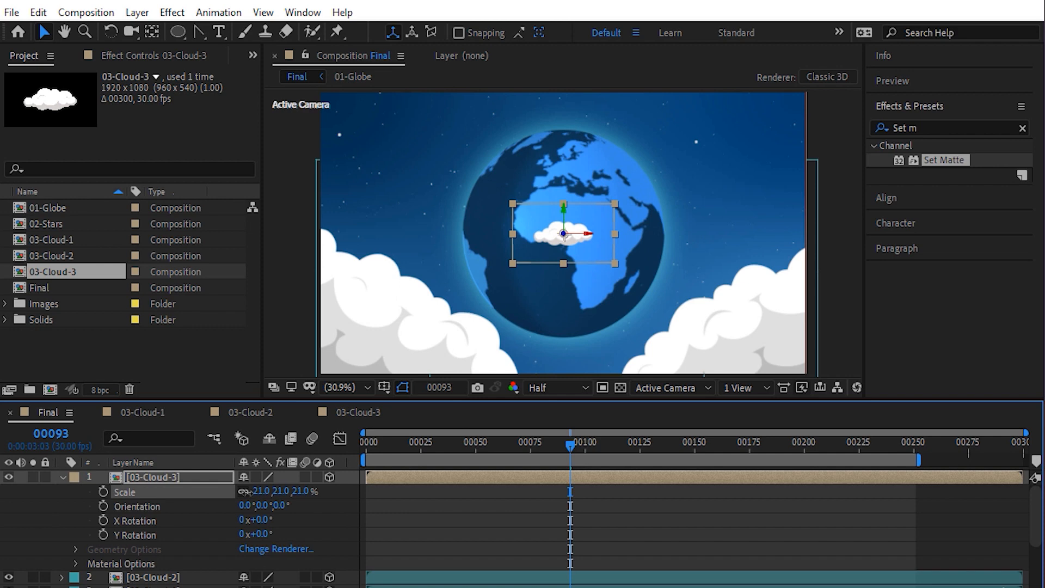
pyautogui.click(261, 491)
pyautogui.write('20')
pyautogui.press('Return')
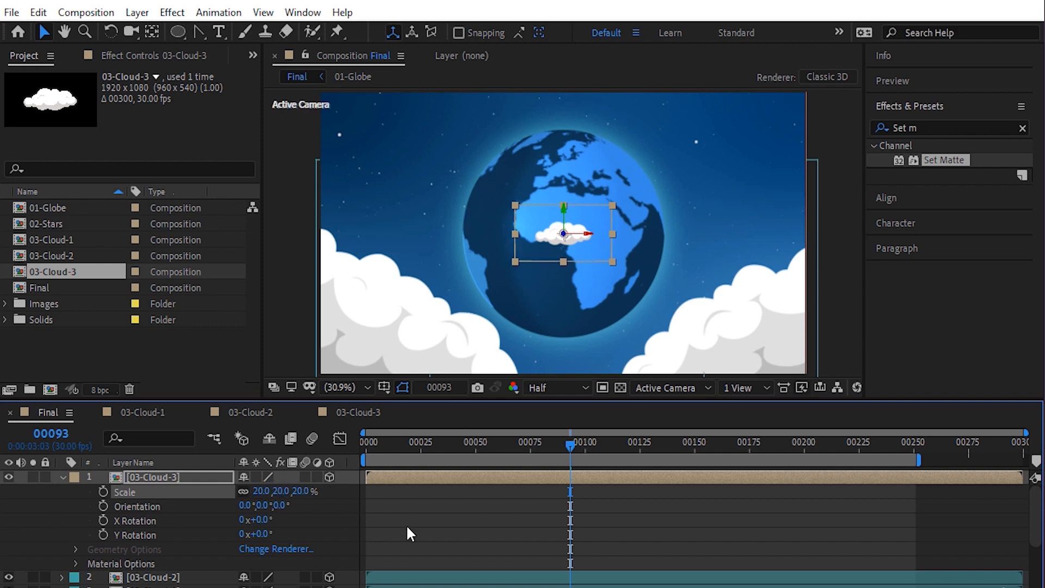
# Give the 03-Cloud-3 layer a green label colour, collapse its properties and keep the layer selected
pyautogui.click(406, 524)
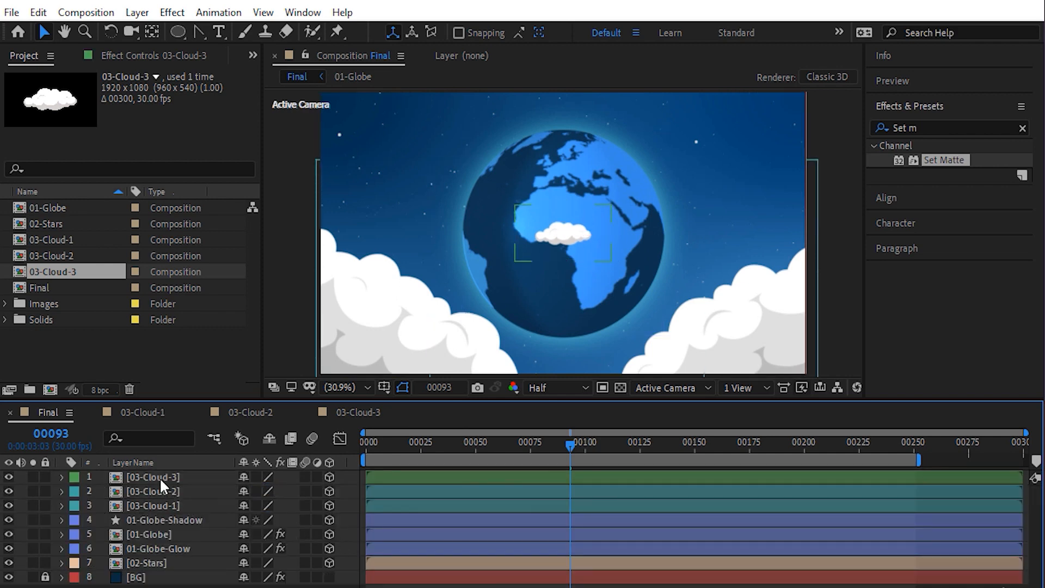
pyautogui.click(159, 478)
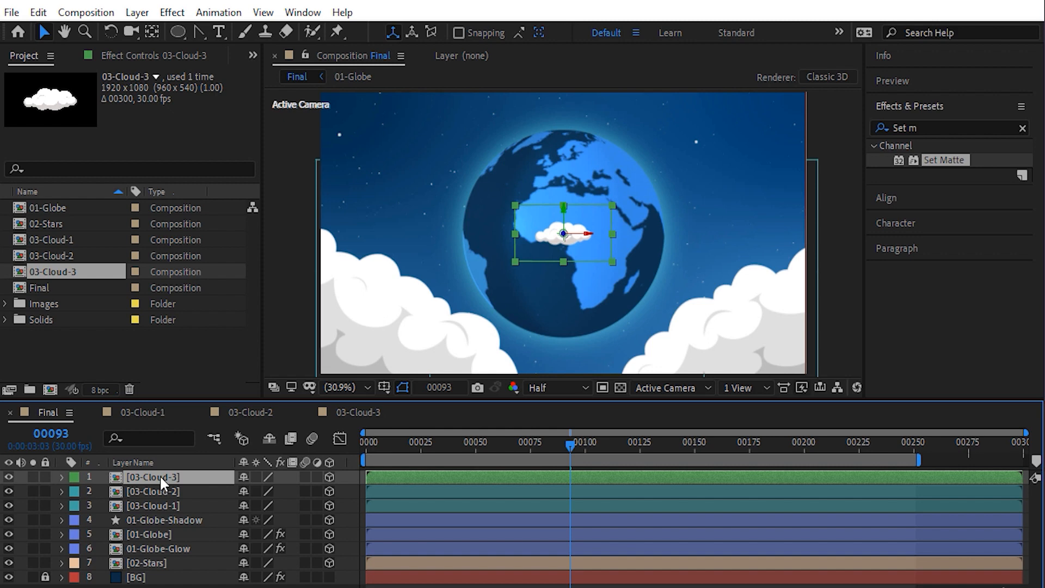
pyautogui.click(95, 357)
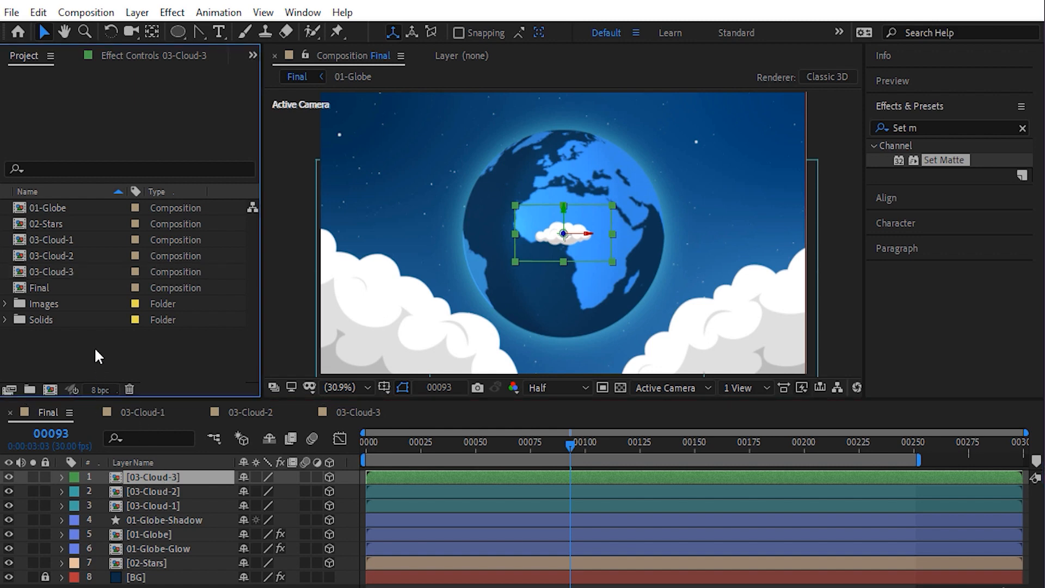